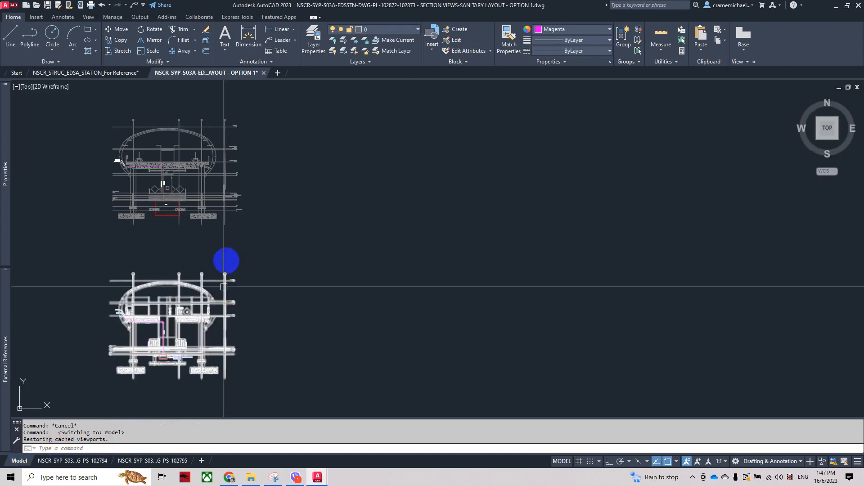
# Step: Switch to the NSCR_STRUC_EDSA_STATION_For Reference drawing and locate the second longitudinal section
pyautogui.scroll(5, 209, 187)
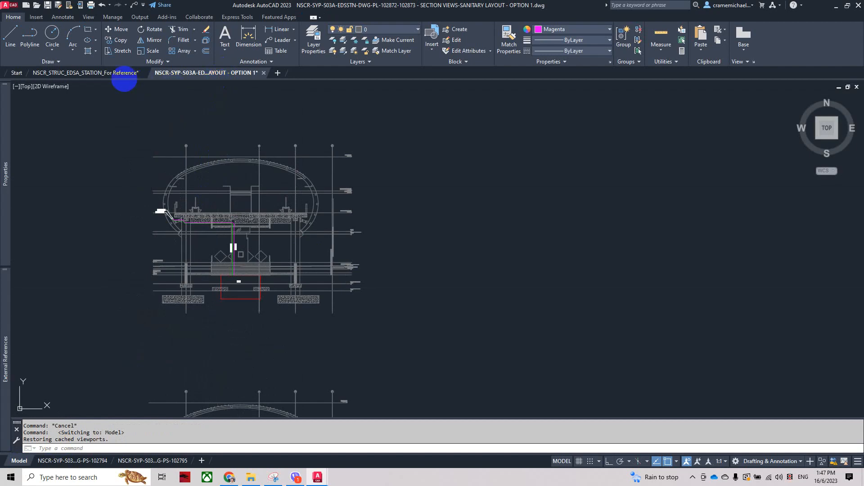
pyautogui.click(104, 72)
pyautogui.scroll(-4, 228, 198)
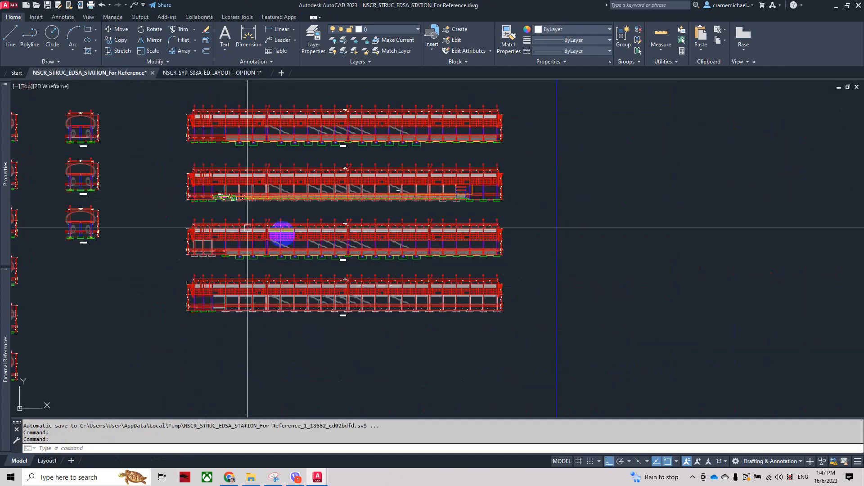
pyautogui.scroll(-2, 154, 210)
pyautogui.moveTo(154, 210); pyautogui.dragTo(408, 183, button='middle')
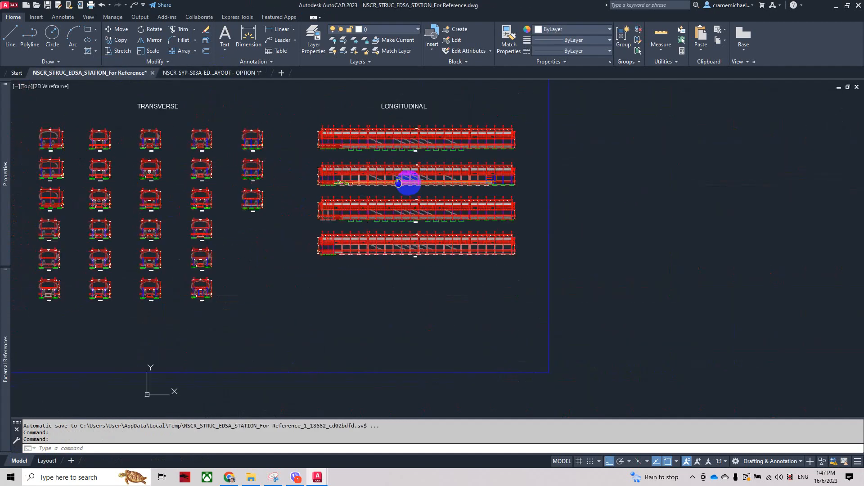
pyautogui.scroll(-2, 378, 187)
pyautogui.moveTo(187, 187); pyautogui.dragTo(241, 258, button='middle')
pyautogui.scroll(-3, 245, 245)
pyautogui.scroll(4, 166, 318)
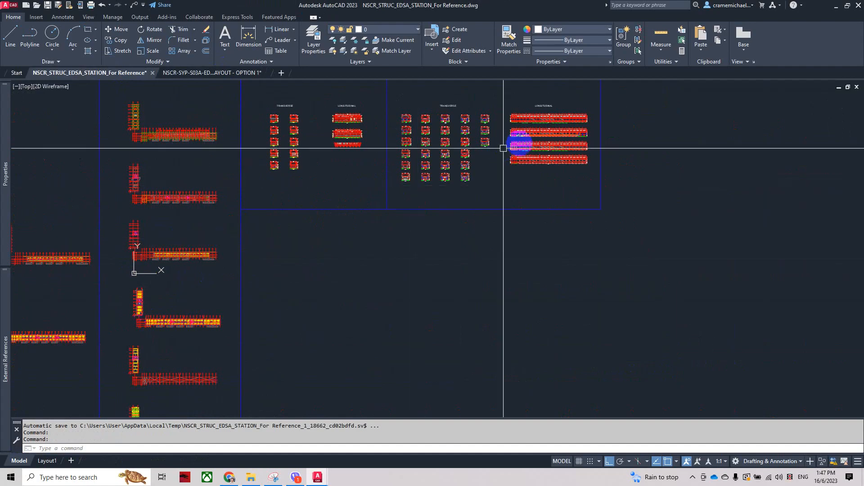
pyautogui.scroll(6, 517, 144)
pyautogui.moveTo(366, 119)
pyautogui.mouseDown(button='middle')
pyautogui.moveTo(311, 208)
pyautogui.moveTo(263, 255)
pyautogui.moveTo(245, 260)
pyautogui.moveTo(171, 226)
pyautogui.mouseUp(button='middle')
pyautogui.scroll(2, 297, 199)
# Step: Start a copy with base point from the grid 3 bubble and select the entire second longitudinal section
pyautogui.rightClick(140, 204)
pyautogui.click(186, 234)
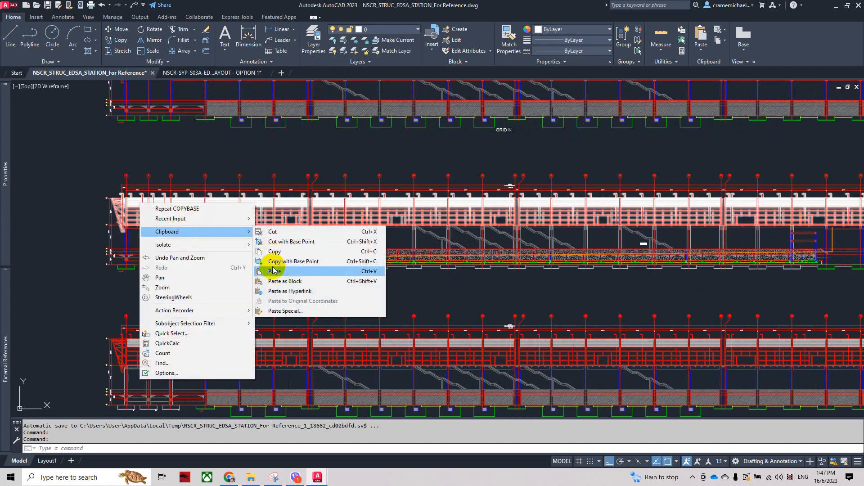
pyautogui.click(289, 267)
pyautogui.scroll(4, 128, 182)
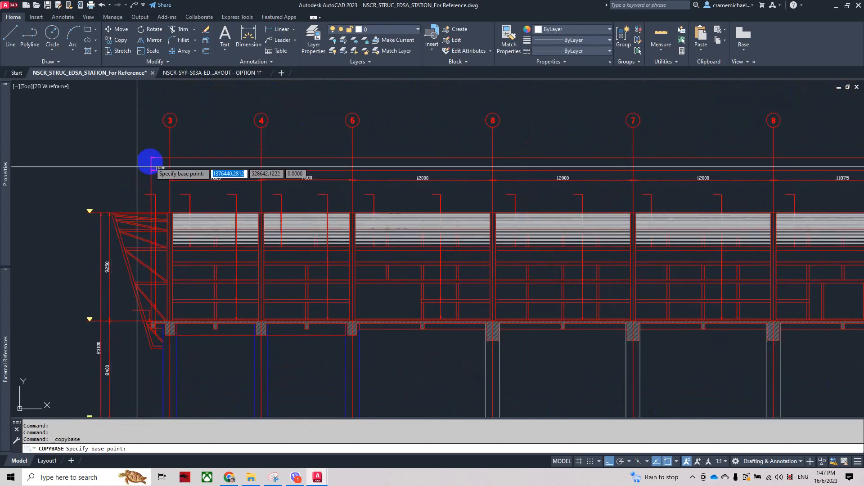
pyautogui.click(170, 126)
pyautogui.scroll(-6, 171, 129)
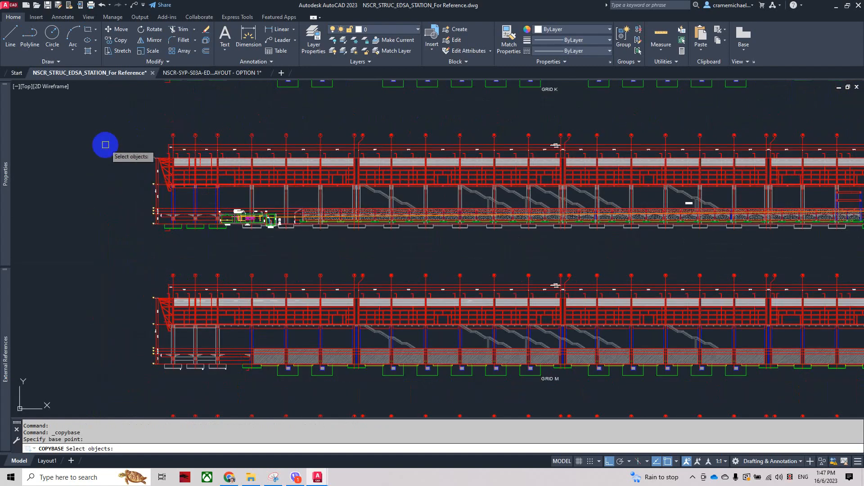
pyautogui.scroll(-5, 110, 126)
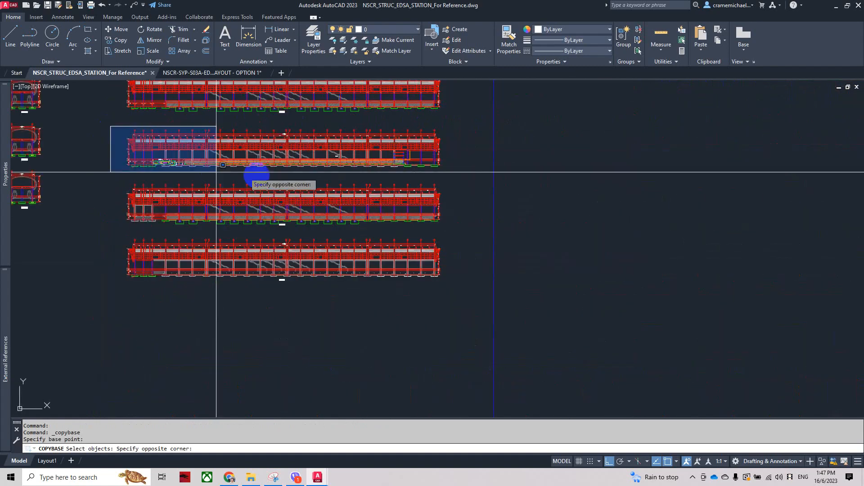
pyautogui.click(457, 179)
# Step: Exclude the STP and holding tank detail and the sloping orange pipe from the selection, and complete the copy
pyautogui.scroll(8, 249, 146)
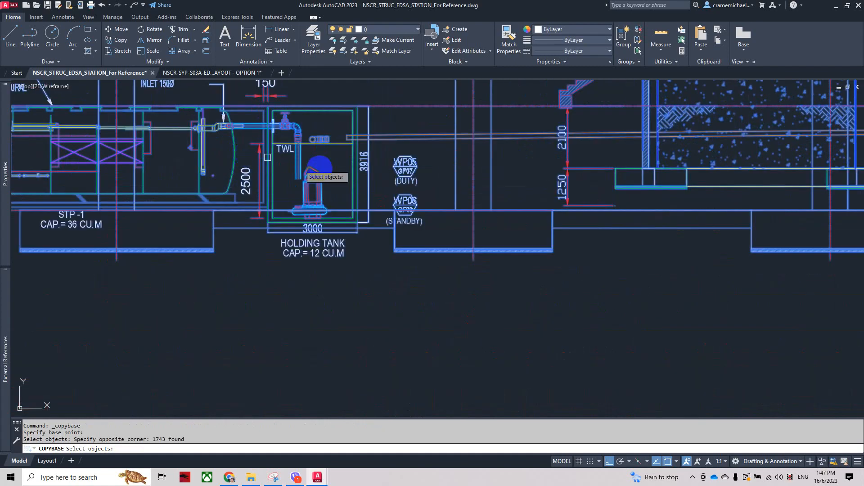
pyautogui.scroll(4, 387, 174)
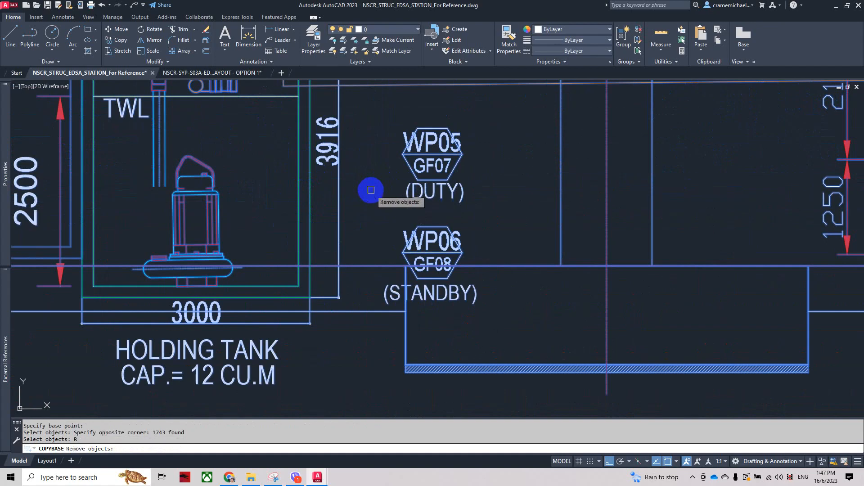
pyautogui.click(371, 190)
pyautogui.click(289, 214)
pyautogui.scroll(-3, 290, 198)
pyautogui.scroll(3, 286, 161)
pyautogui.scroll(3, 286, 162)
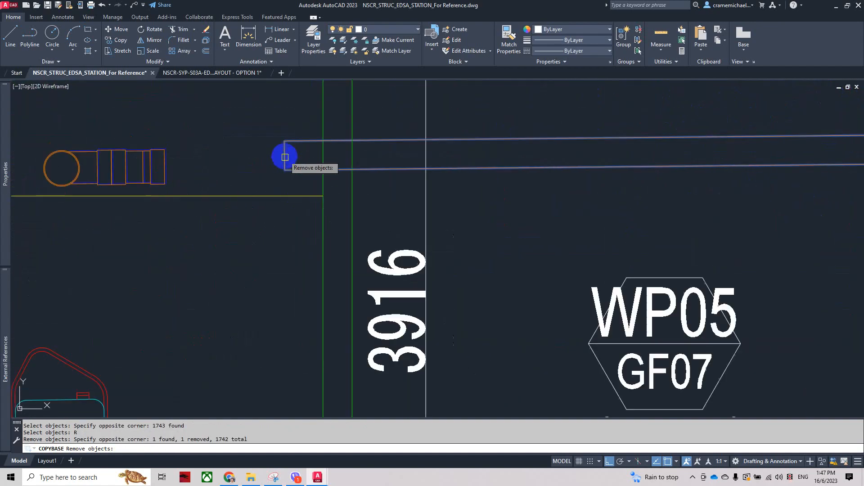
pyautogui.click(288, 128)
pyautogui.click(263, 185)
pyautogui.scroll(-4, 272, 192)
pyautogui.scroll(4, 270, 189)
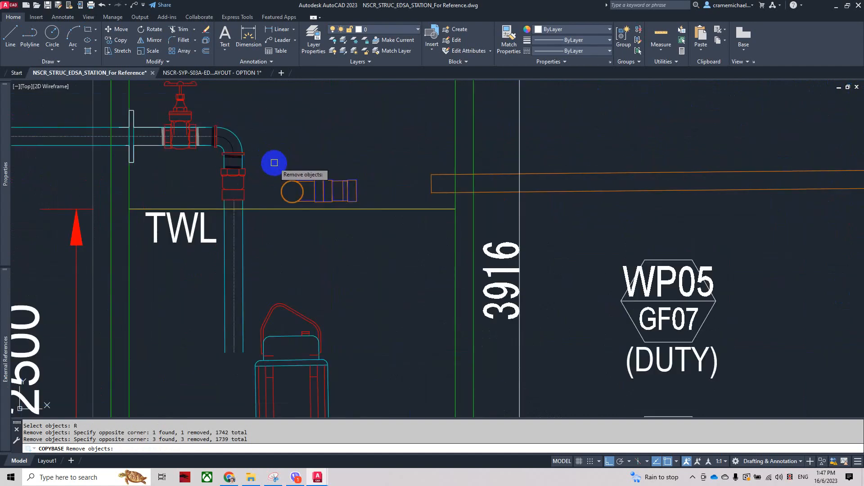
pyautogui.press('Return')
# Step: In the sanitary layout drawing, draw a horizontal guide polyline from the upper transverse section's platform level line out past the section
pyautogui.scroll(-6, 284, 169)
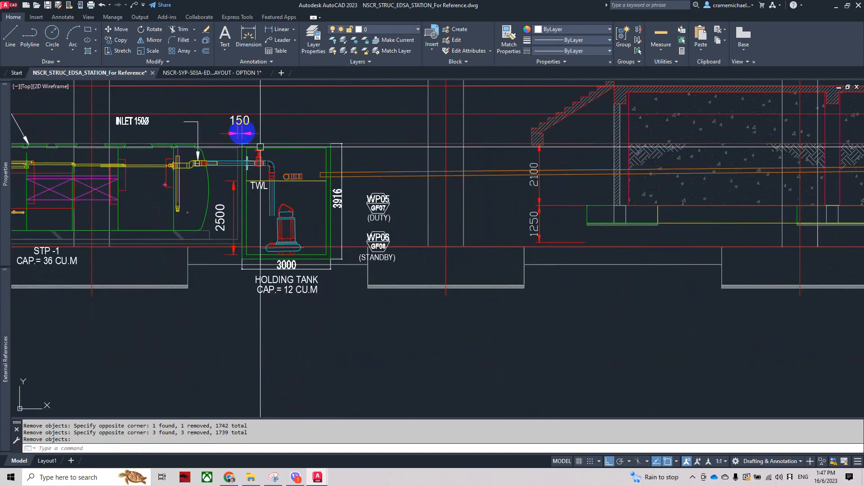
pyautogui.click(218, 73)
pyautogui.scroll(10, 153, 261)
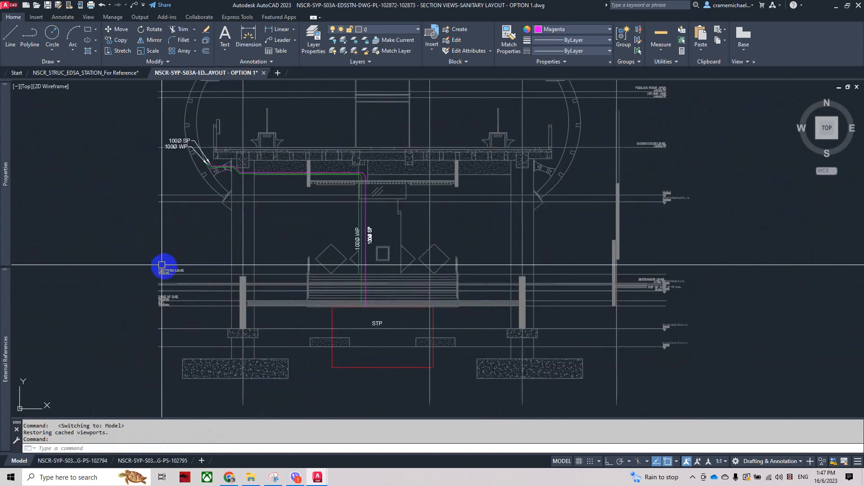
pyautogui.write('pl')
pyautogui.press('Return')
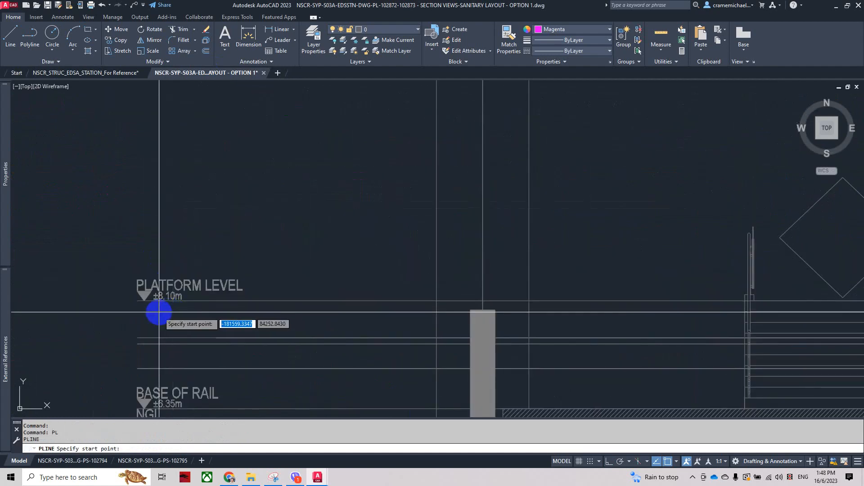
pyautogui.click(135, 304)
pyautogui.scroll(-5, 135, 304)
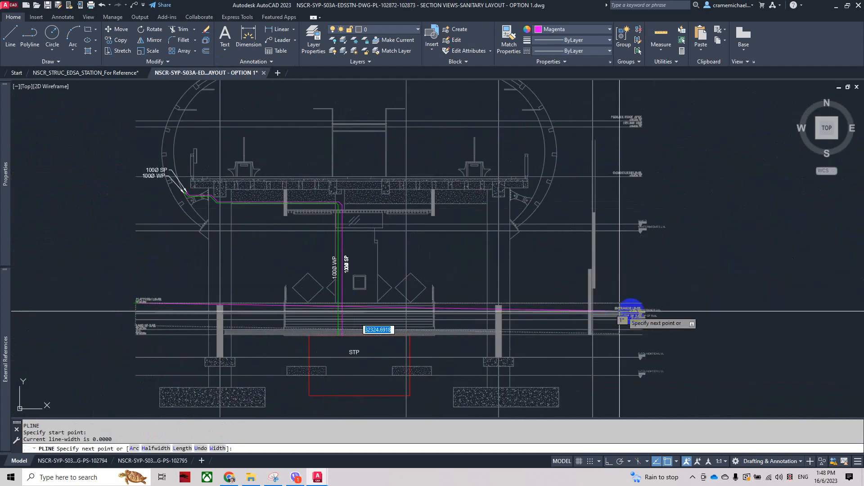
pyautogui.scroll(3, 464, 245)
pyautogui.scroll(-5, 464, 245)
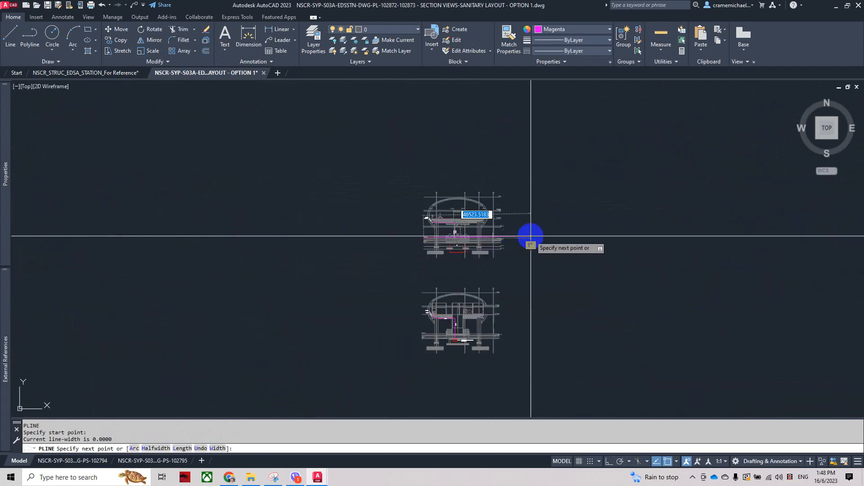
pyautogui.press('F8')
pyautogui.click(577, 244)
pyautogui.press('Escape')
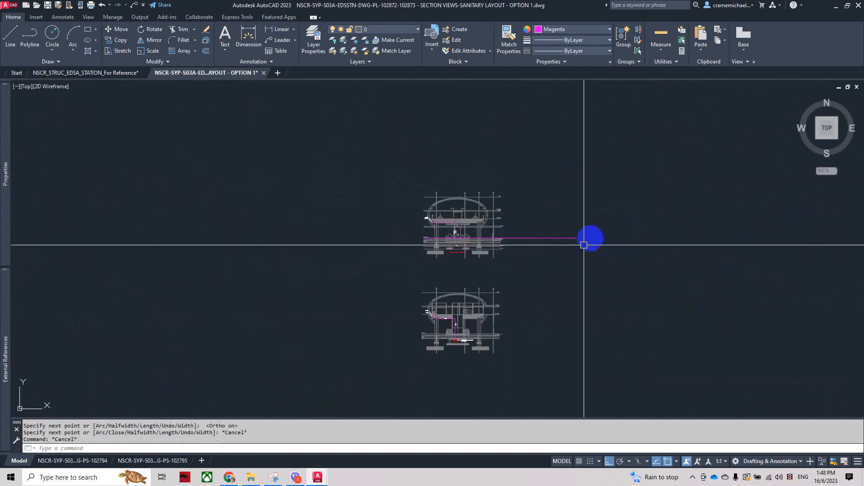
# Step: Paste the copied longitudinal section as a block beside the upper transverse section, near the end of the guide line
pyautogui.scroll(5, 407, 255)
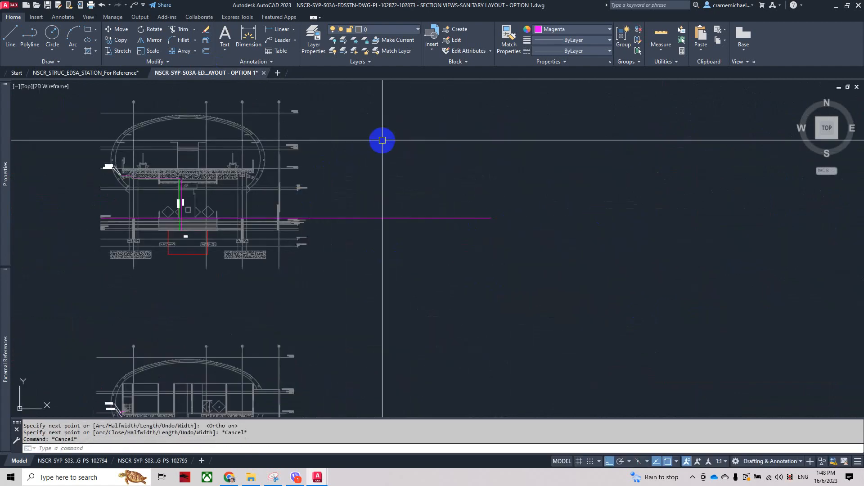
pyautogui.rightClick(382, 140)
pyautogui.moveTo(419, 170)
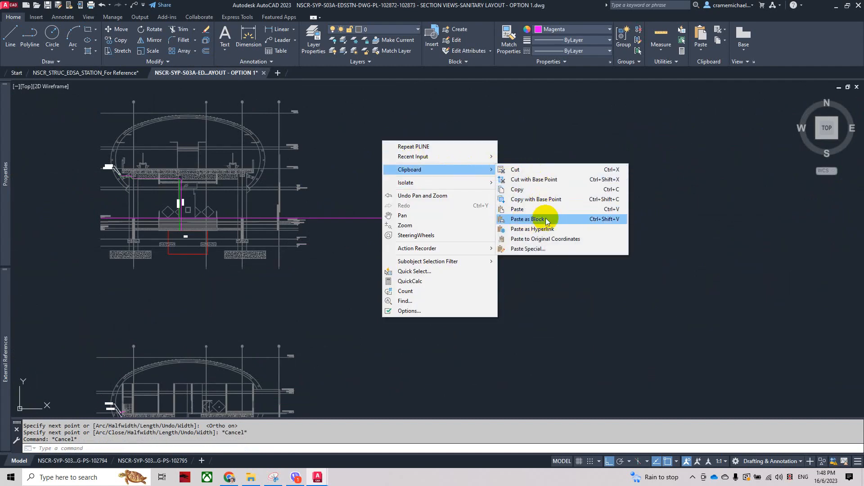
pyautogui.click(520, 220)
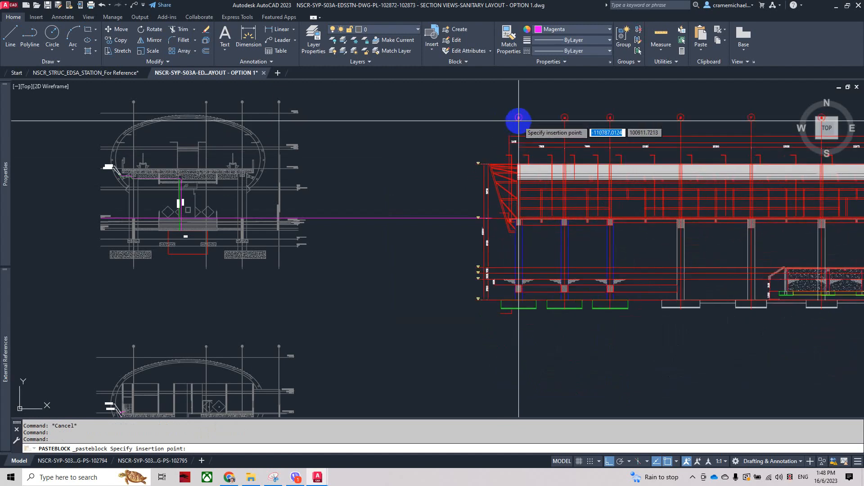
pyautogui.click(535, 109)
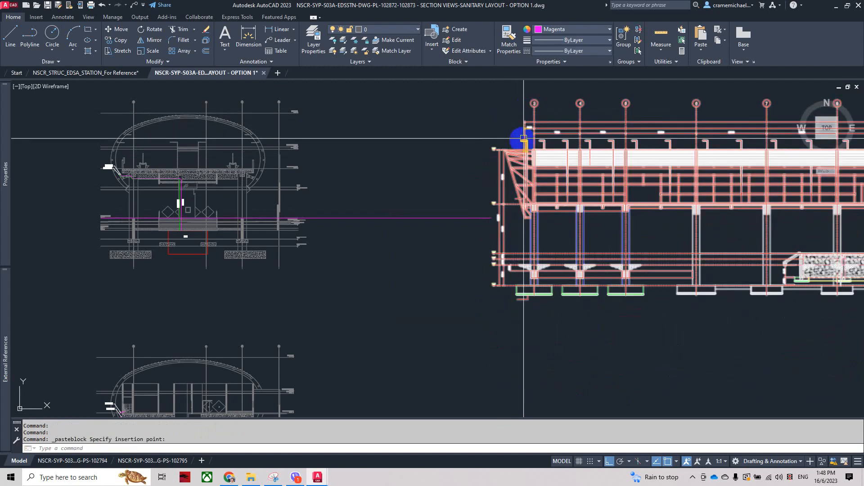
pyautogui.moveTo(518, 135); pyautogui.dragTo(281, 157, button='middle')
pyautogui.press('Escape')
pyautogui.click(305, 164)
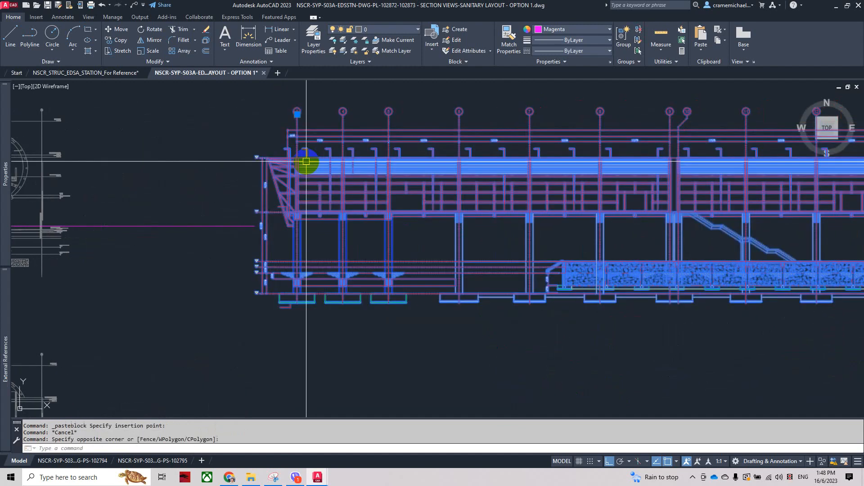
pyautogui.scroll(5, 302, 254)
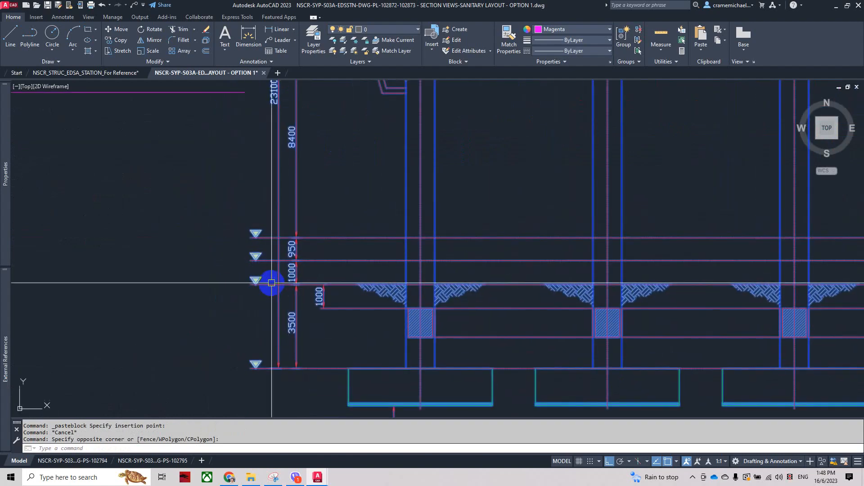
pyautogui.press('Escape')
pyautogui.press('Escape')
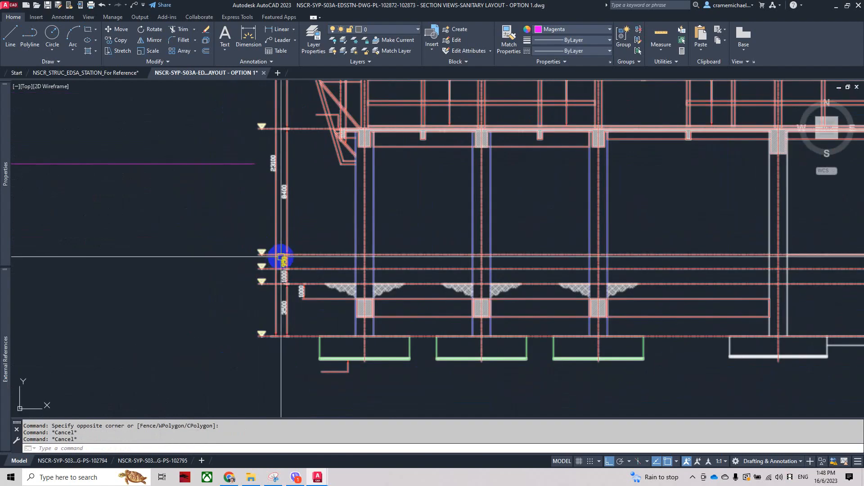
pyautogui.scroll(-4, 281, 256)
pyautogui.scroll(2, 328, 279)
pyautogui.write('m')
pyautogui.press('Return')
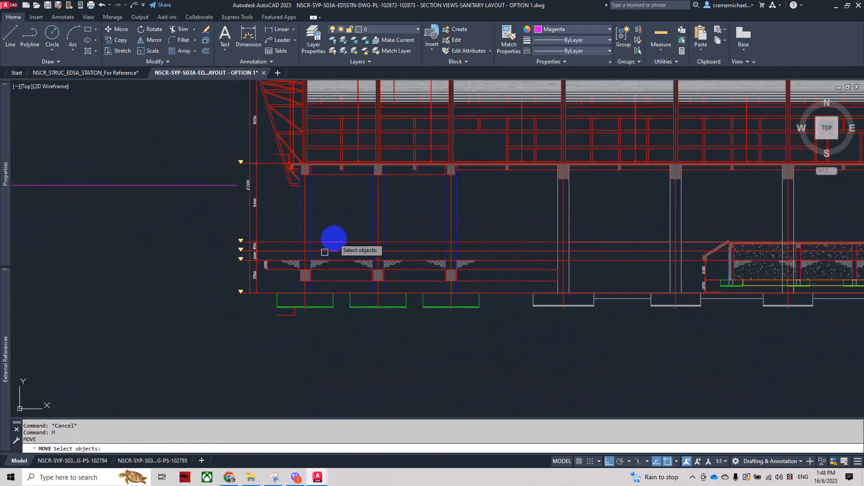
pyautogui.click(263, 247)
pyautogui.scroll(4, 257, 248)
pyautogui.press('Return')
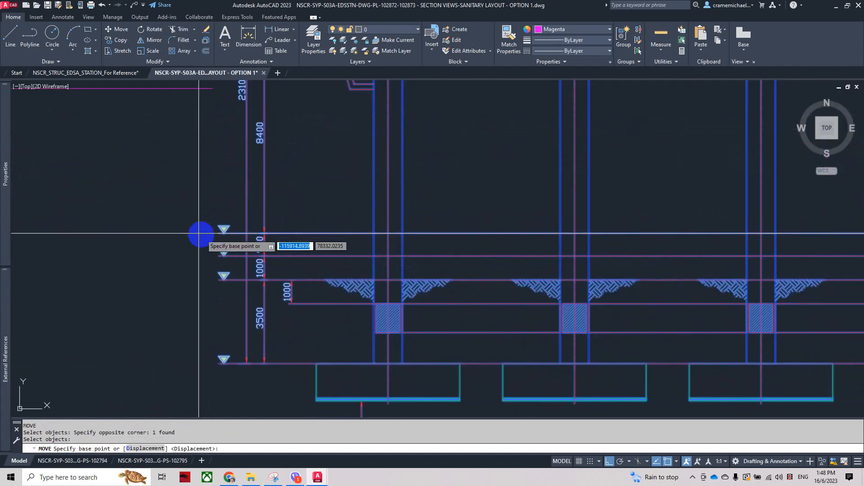
pyautogui.press('Escape')
# Step: Move the longitudinal section block vertically so the level line above its 950 dimension aligns with the magenta guide line
pyautogui.write('m')
pyautogui.press('Return')
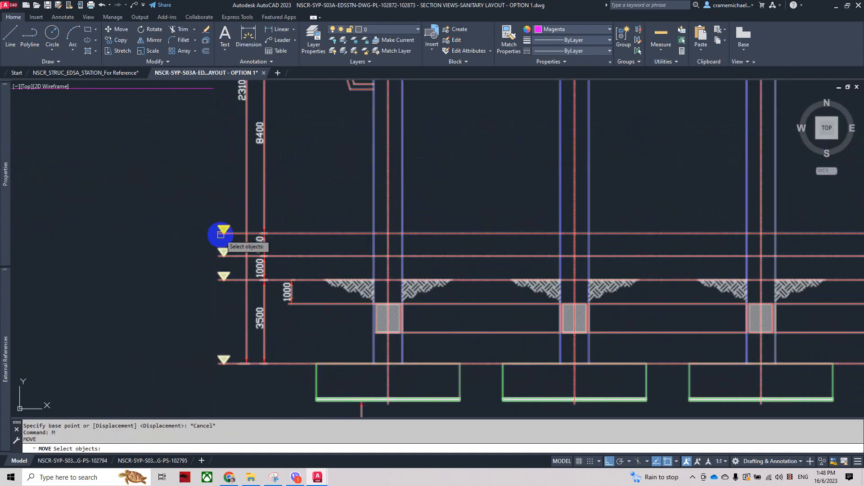
pyautogui.click(220, 235)
pyautogui.press('Return')
pyautogui.scroll(8, 218, 234)
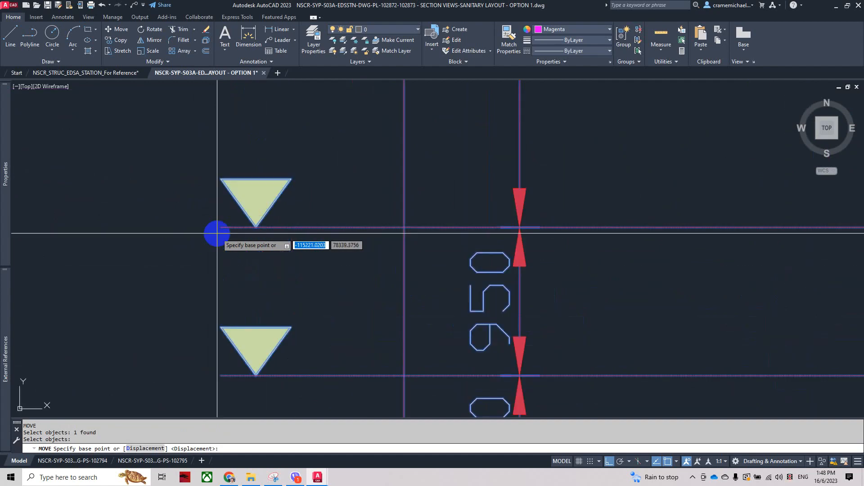
pyautogui.click(221, 227)
pyautogui.scroll(-8, 286, 184)
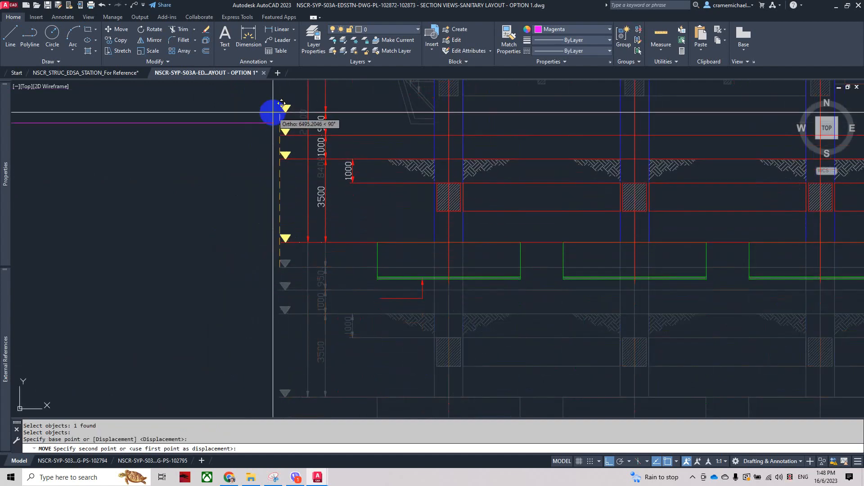
pyautogui.scroll(-8, 245, 189)
pyautogui.press('Escape')
pyautogui.press('Escape')
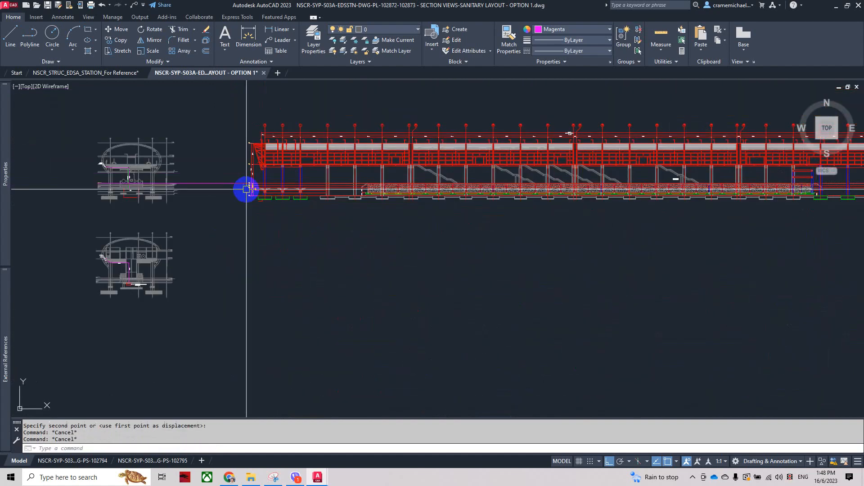
# Step: Erase the magenta guide line between the transverse and longitudinal sections
pyautogui.scroll(2, 222, 182)
pyautogui.write('E')
pyautogui.moveTo(377, 240); pyautogui.dragTo(224, 315, button='middle')
pyautogui.scroll(-2, 386, 187)
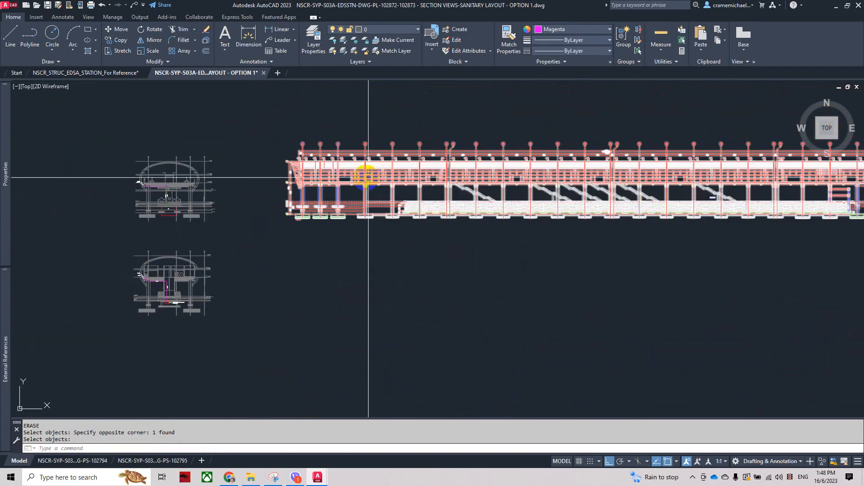
# Step: Examine the placed longitudinal section's grids, levels and foundations beside the transverse section
pyautogui.scroll(1, 309, 152)
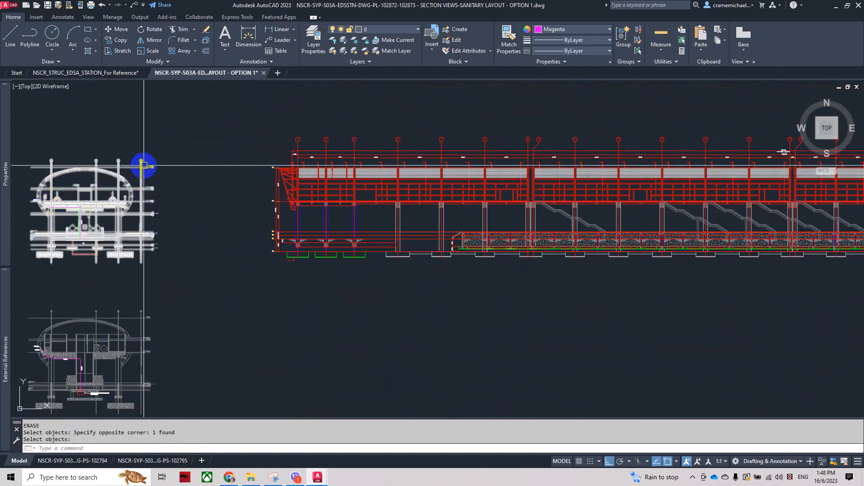
pyautogui.scroll(3, 274, 193)
pyautogui.scroll(5, 193, 228)
pyautogui.scroll(-5, 265, 225)
pyautogui.moveTo(358, 279); pyautogui.dragTo(260, 196, button='middle')
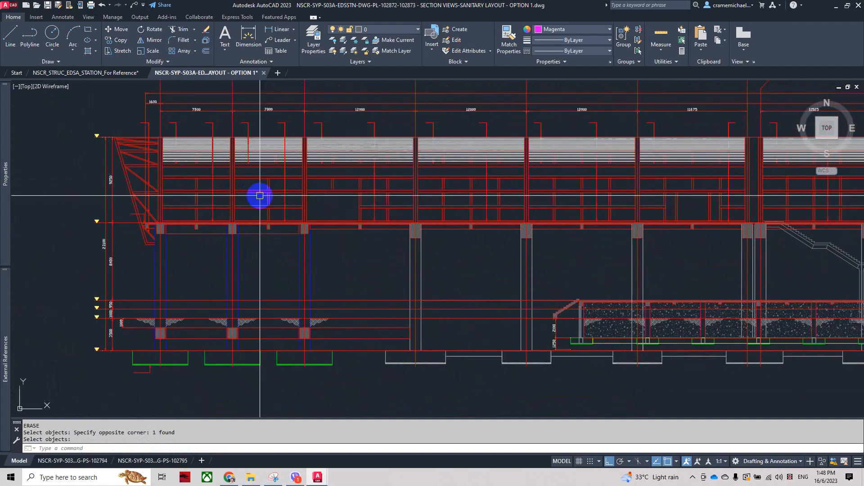
pyautogui.scroll(-3, 511, 260)
pyautogui.scroll(3, 450, 245)
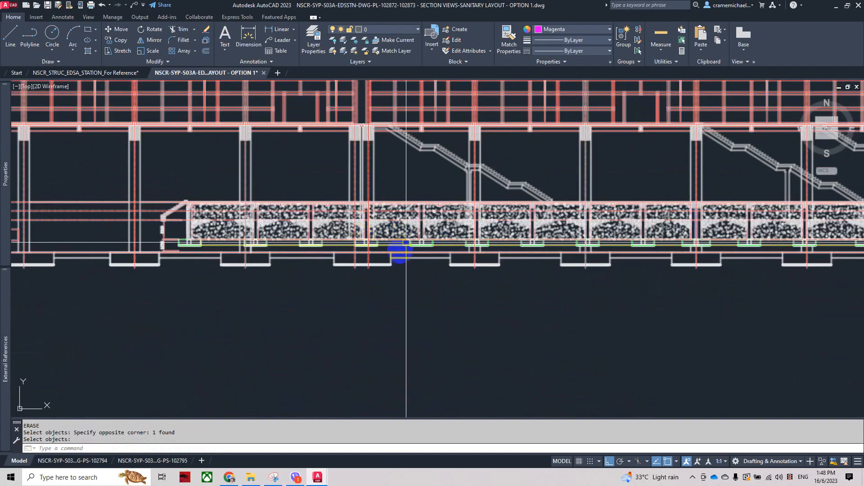
# Step: Open the longitudinal section block for editing in the Block Editor
pyautogui.scroll(-5, 505, 301)
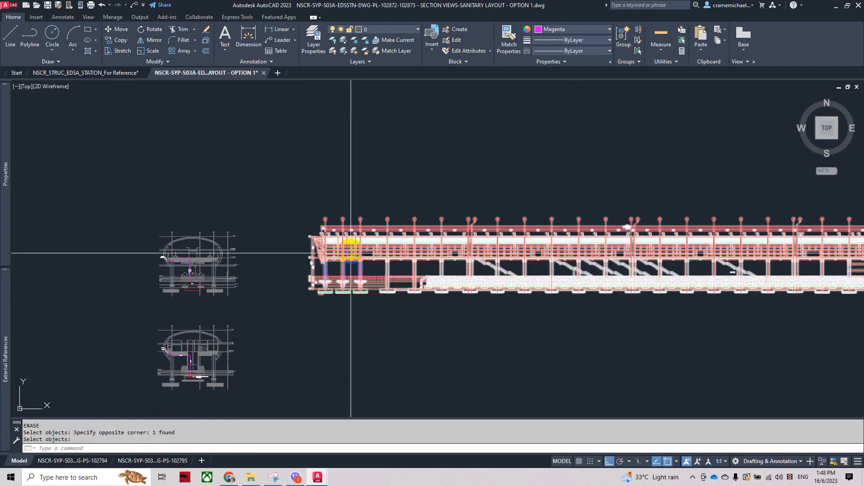
pyautogui.scroll(-2, 243, 198)
pyautogui.click(290, 195)
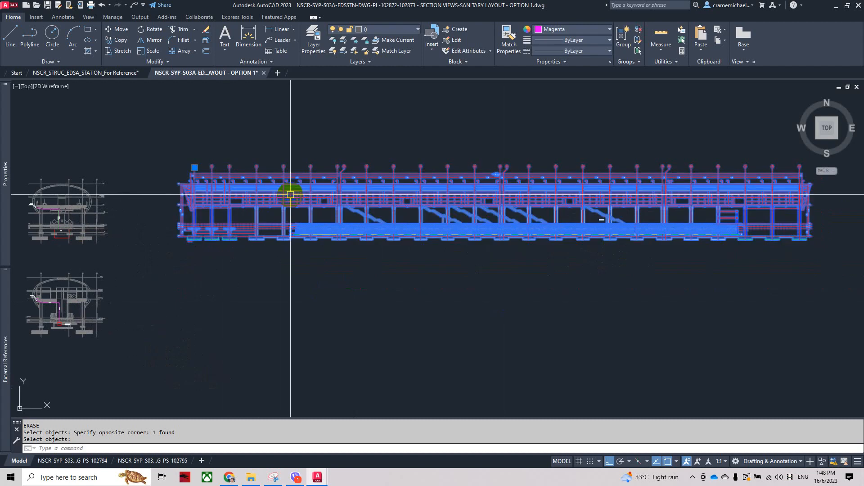
pyautogui.doubleClick(291, 195)
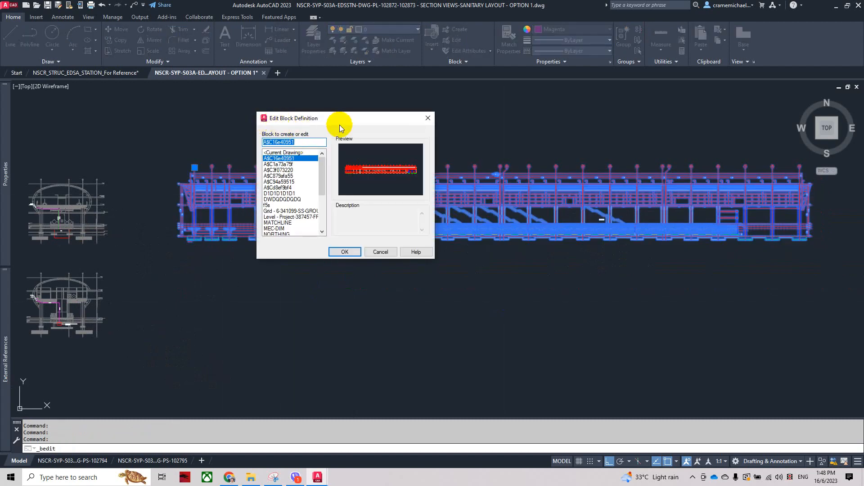
pyautogui.click(346, 253)
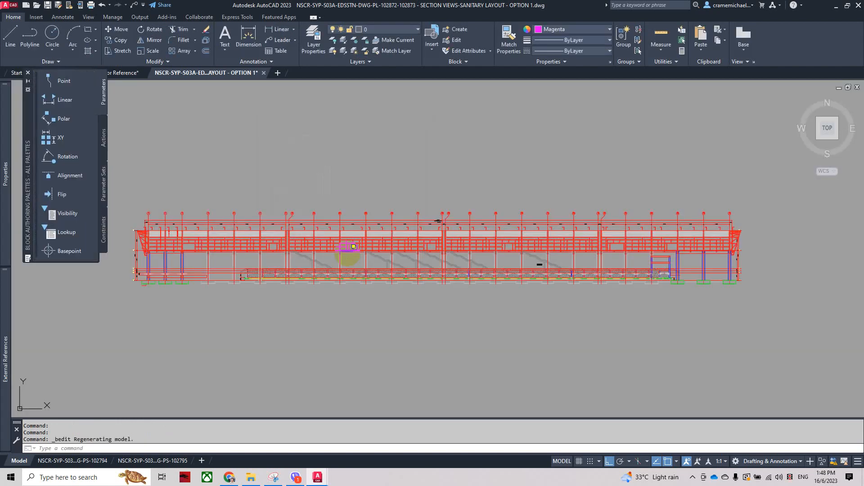
pyautogui.click(5, 84)
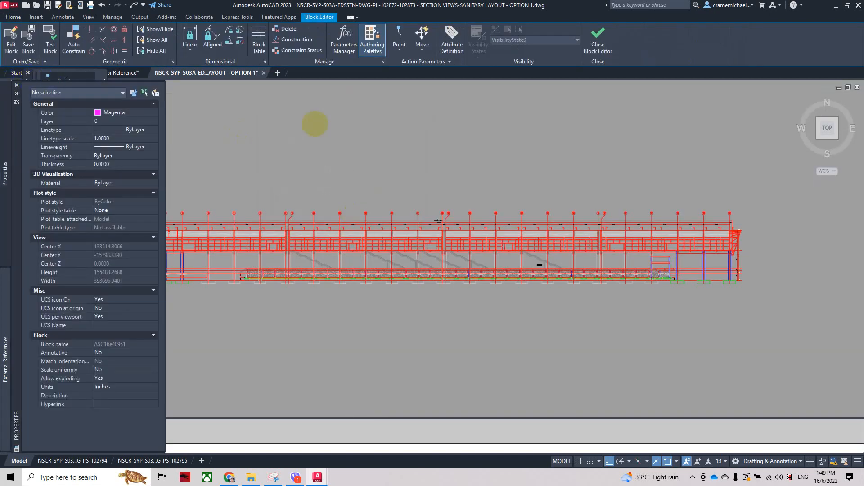
# Step: Open the nested block containing the grids, levels and dimensions for editing, saving the changes to the parent section block
pyautogui.scroll(10, 286, 178)
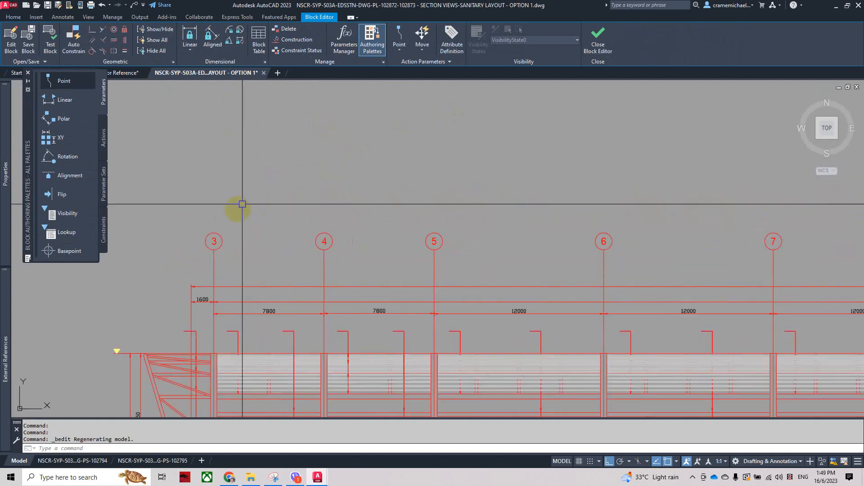
pyautogui.scroll(-4, 318, 195)
pyautogui.scroll(-2, 317, 195)
pyautogui.moveTo(348, 243)
pyautogui.mouseDown(button='middle')
pyautogui.moveTo(310, 160)
pyautogui.moveTo(308, 128)
pyautogui.mouseUp(button='middle')
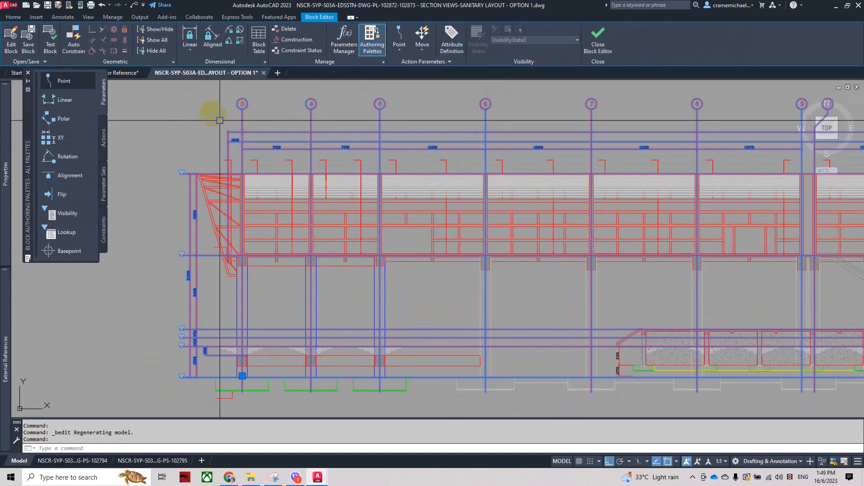
pyautogui.doubleClick(241, 109)
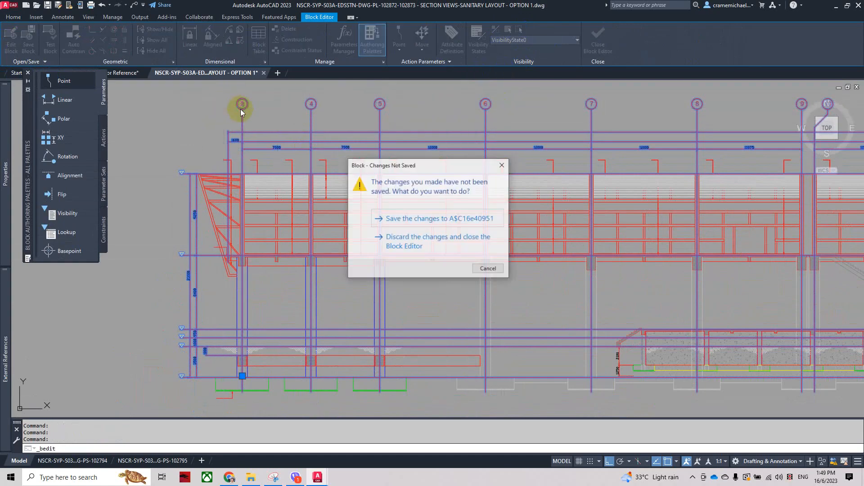
pyautogui.click(412, 219)
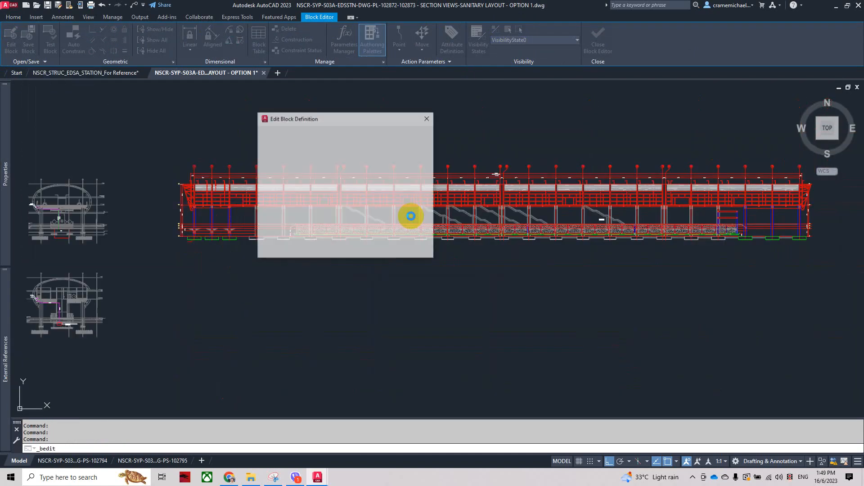
pyautogui.click(358, 251)
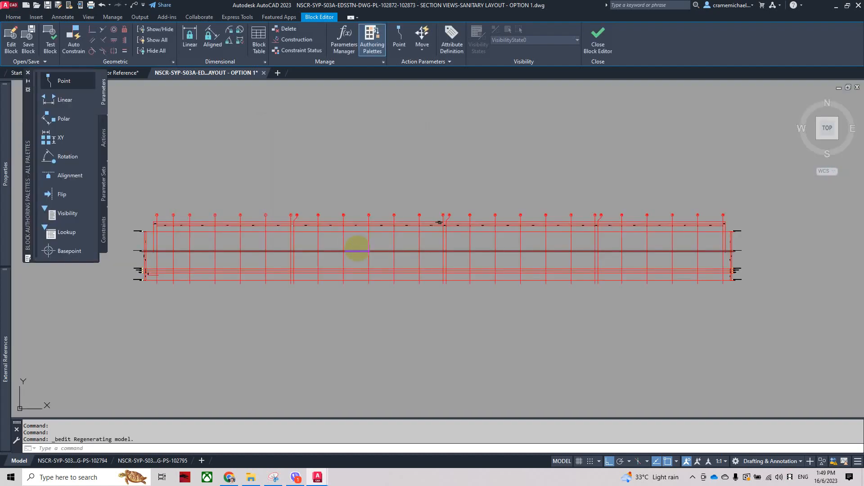
# Step: Set the object color of all grids, level lines and dimensions in the nested block to index color 8
pyautogui.scroll(4, 141, 237)
pyautogui.scroll(3, 141, 237)
pyautogui.moveTo(141, 236); pyautogui.dragTo(277, 182, button='middle')
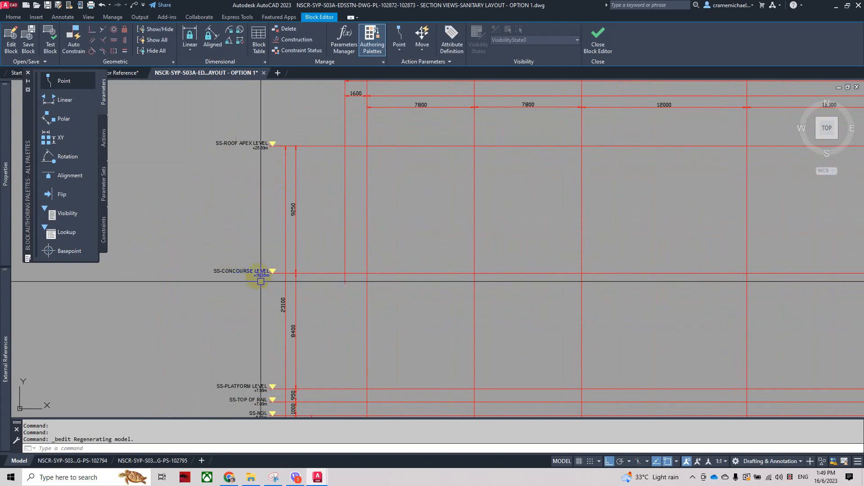
pyautogui.moveTo(239, 353); pyautogui.dragTo(239, 303, button='middle')
pyautogui.scroll(-3, 229, 345)
pyautogui.scroll(3, 230, 284)
pyautogui.scroll(-6, 225, 165)
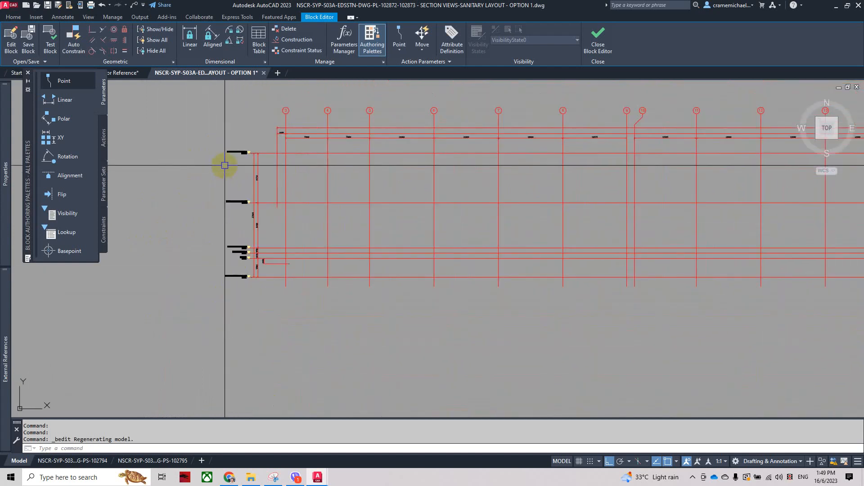
pyautogui.click(184, 108)
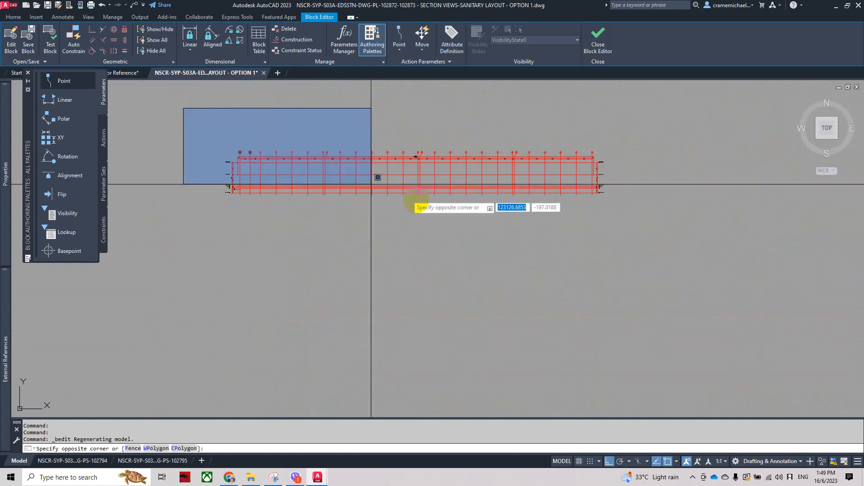
pyautogui.click(619, 243)
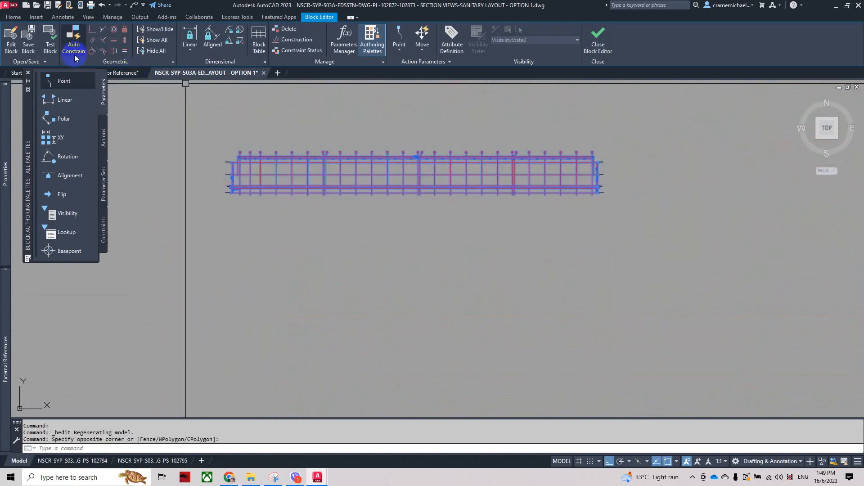
pyautogui.click(13, 18)
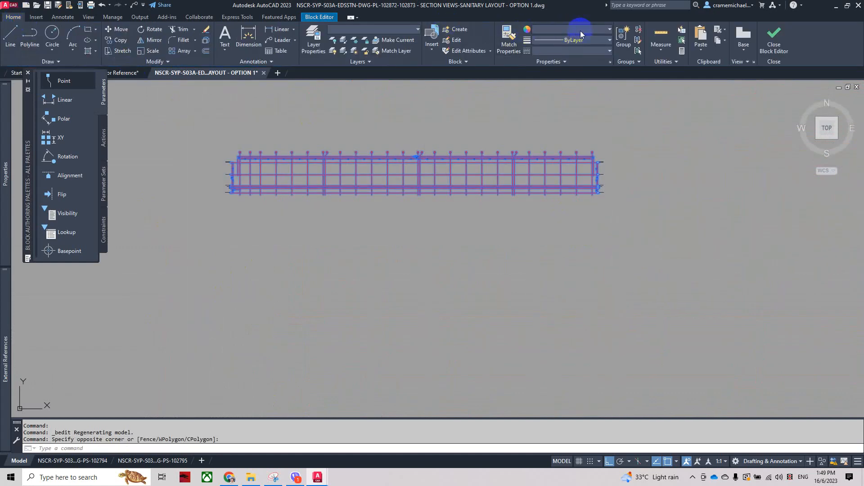
pyautogui.click(593, 30)
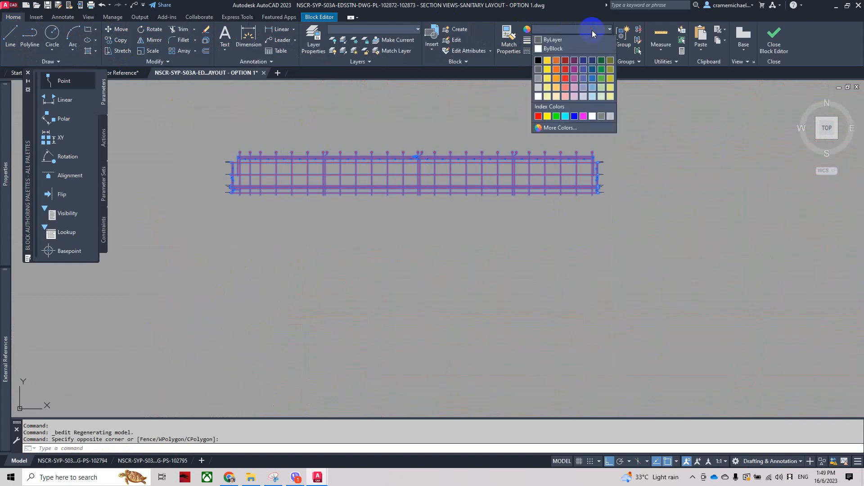
pyautogui.click(602, 116)
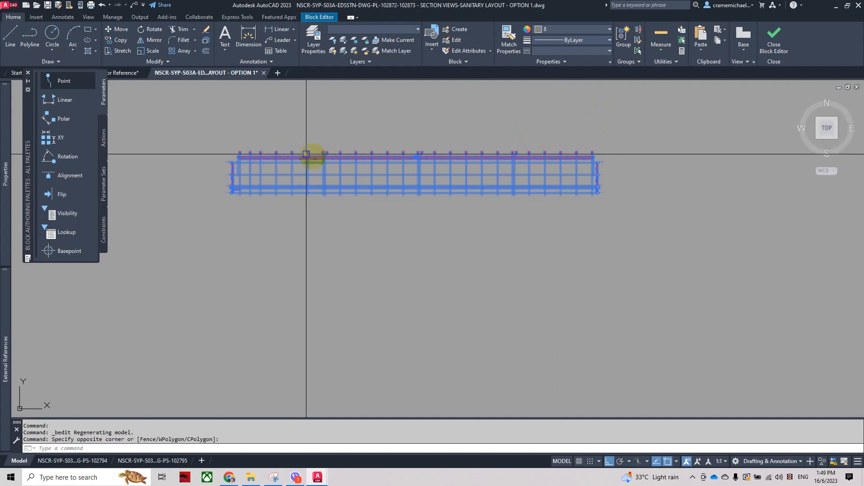
pyautogui.press('Escape')
pyautogui.press('Escape')
# Step: Save the changes to the grid block and open the bubble block of grid 3 for editing
pyautogui.scroll(6, 232, 166)
pyautogui.scroll(-8, 239, 175)
pyautogui.moveTo(385, 158); pyautogui.dragTo(283, 153, button='middle')
pyautogui.scroll(-3, 309, 135)
pyautogui.scroll(8, 253, 148)
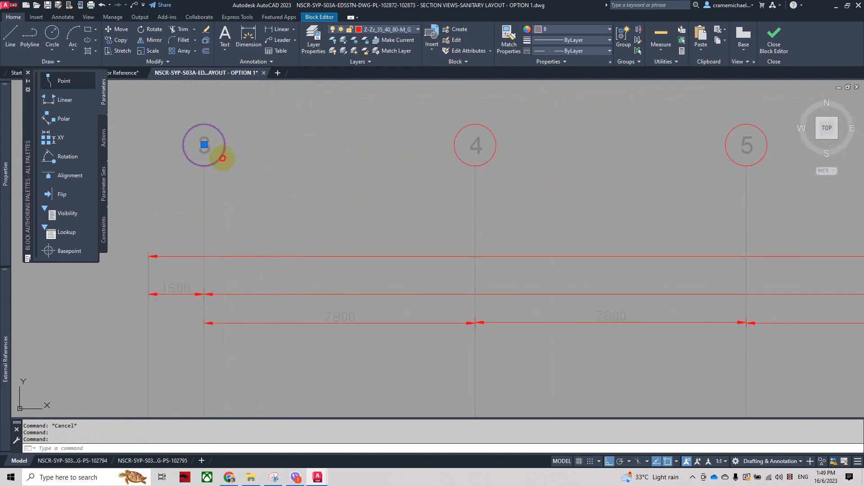
pyautogui.doubleClick(222, 158)
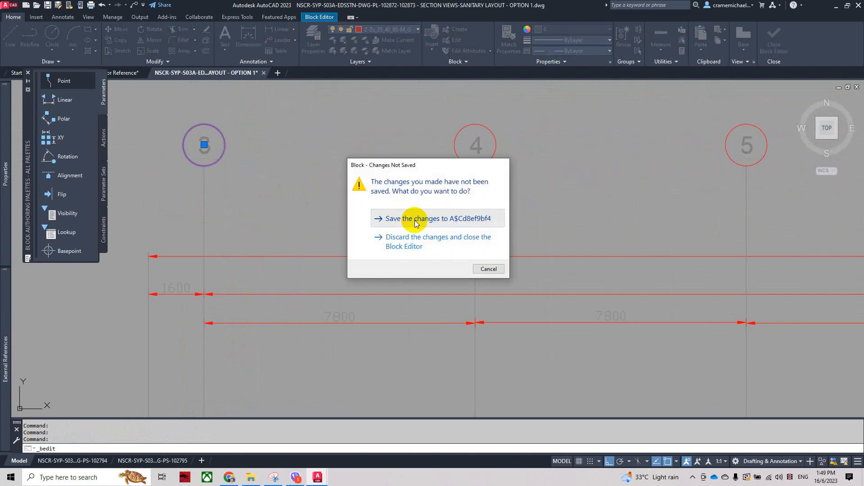
pyautogui.click(415, 219)
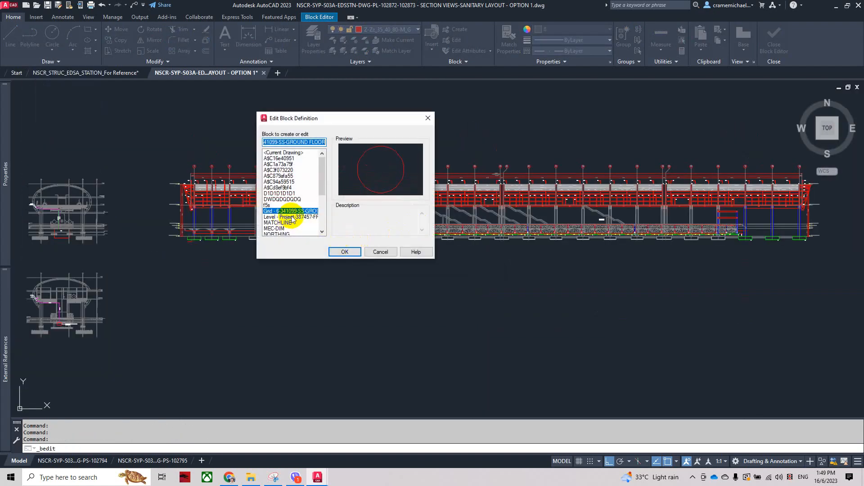
pyautogui.click(333, 252)
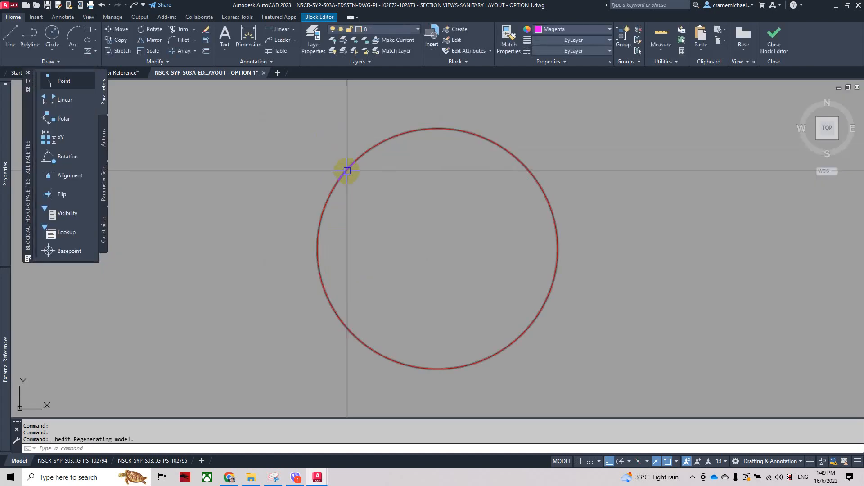
# Step: Set both the S-GRID-IDEN layer and the grid bubble circle to color 8, and close the Block Editor with the changes saved
pyautogui.click(418, 30)
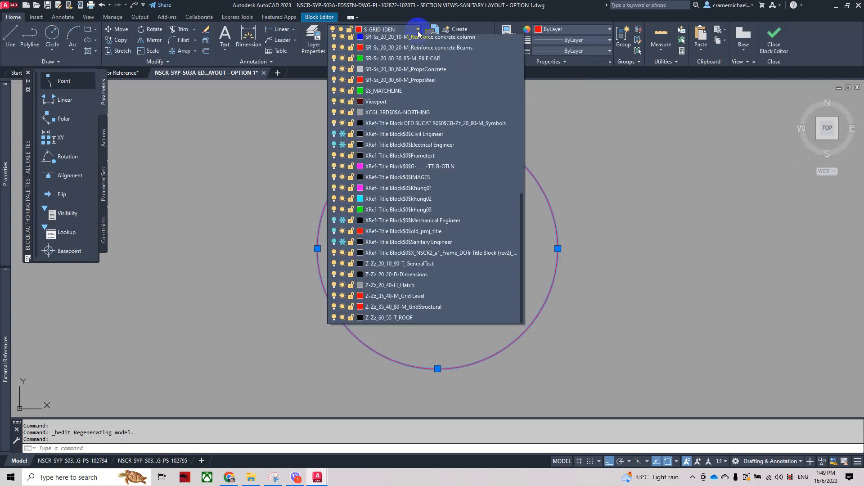
pyautogui.click(360, 41)
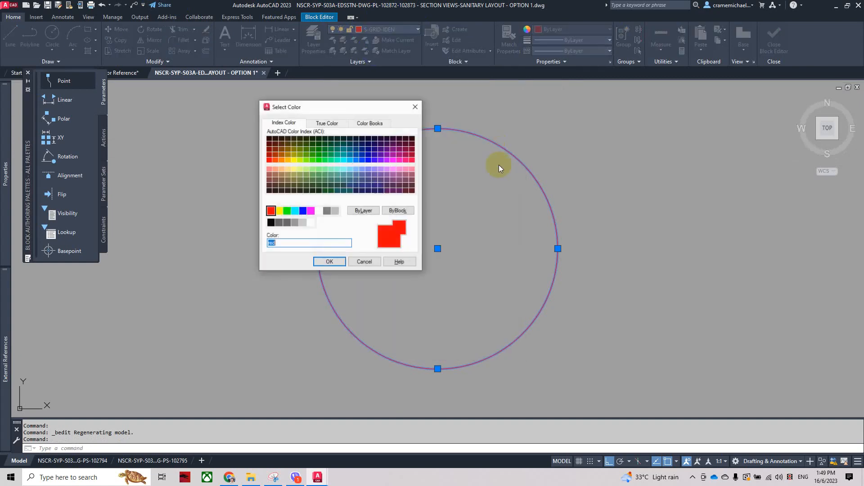
pyautogui.click(335, 262)
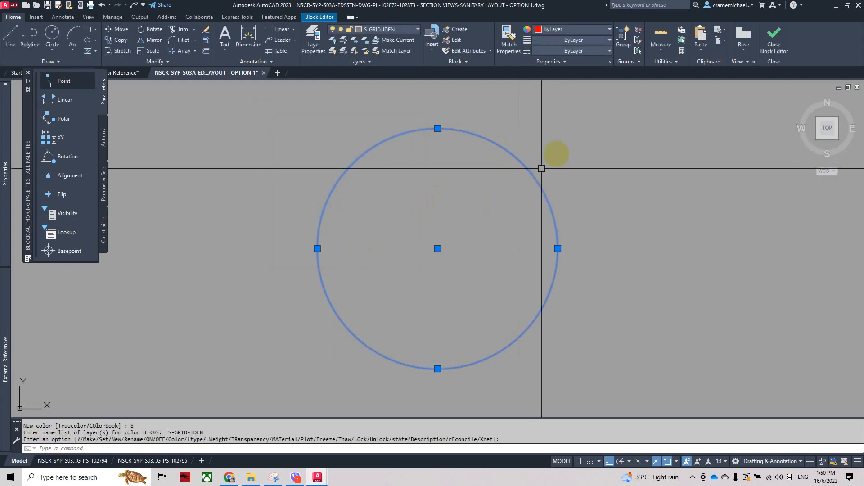
pyautogui.click(590, 28)
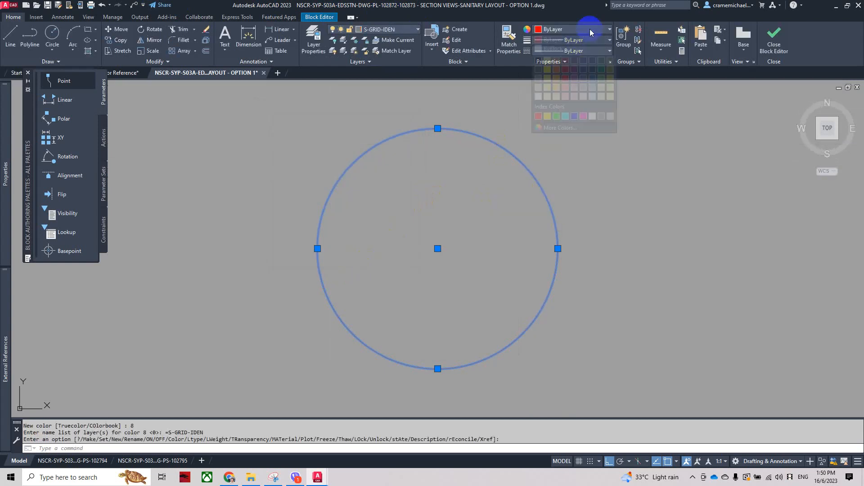
pyautogui.click(602, 116)
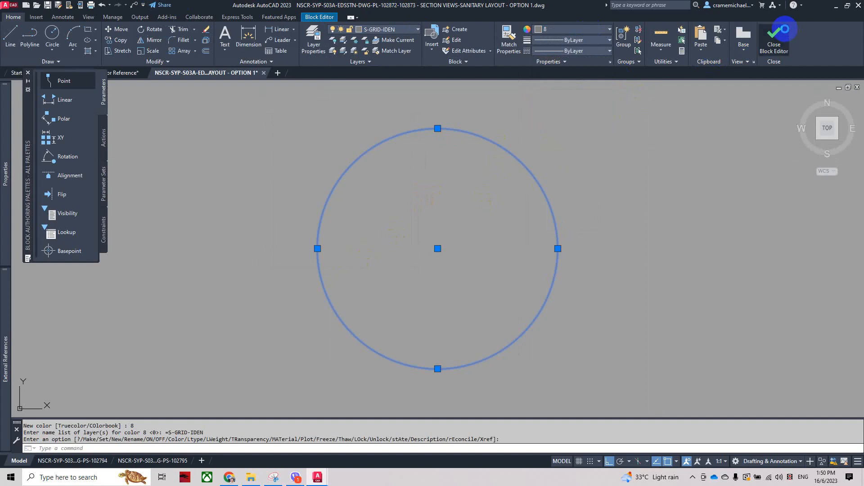
pyautogui.click(772, 45)
pyautogui.click(468, 229)
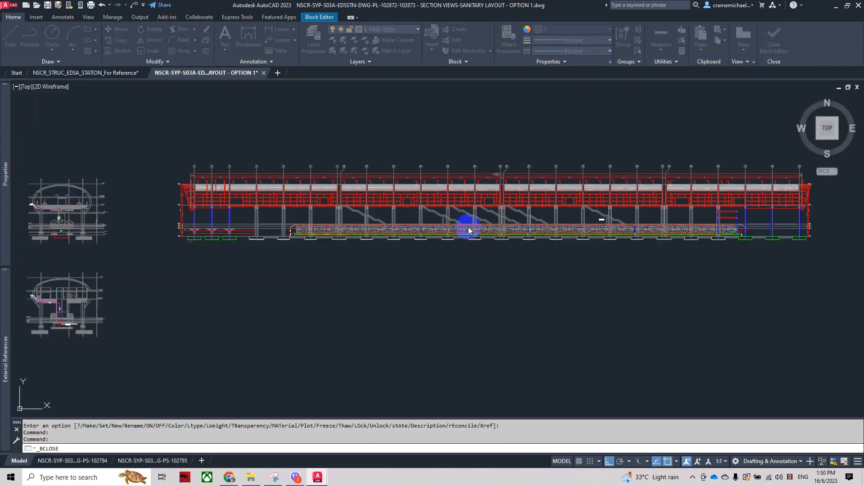
# Step: Reopen the longitudinal section block in the Block Editor
pyautogui.scroll(5, 208, 193)
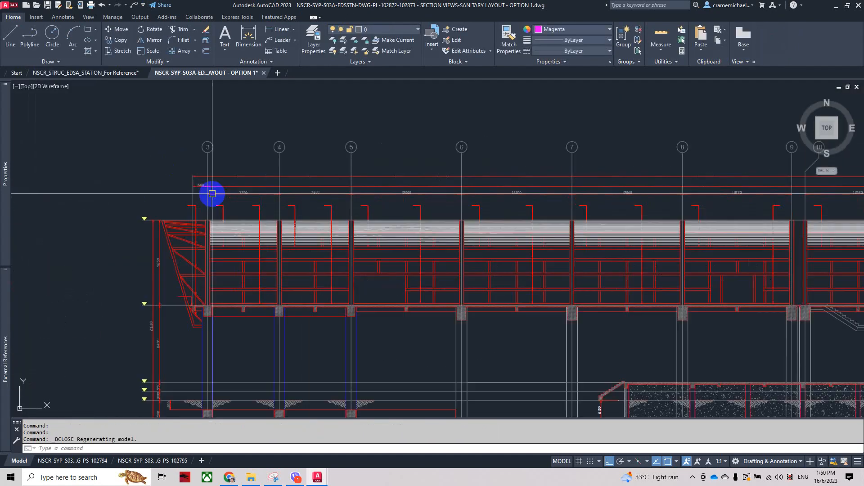
pyautogui.scroll(4, 199, 149)
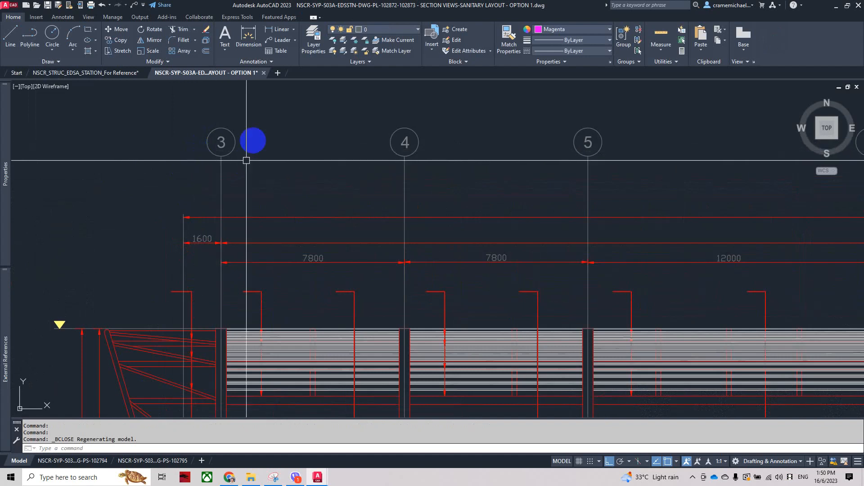
pyautogui.click(294, 215)
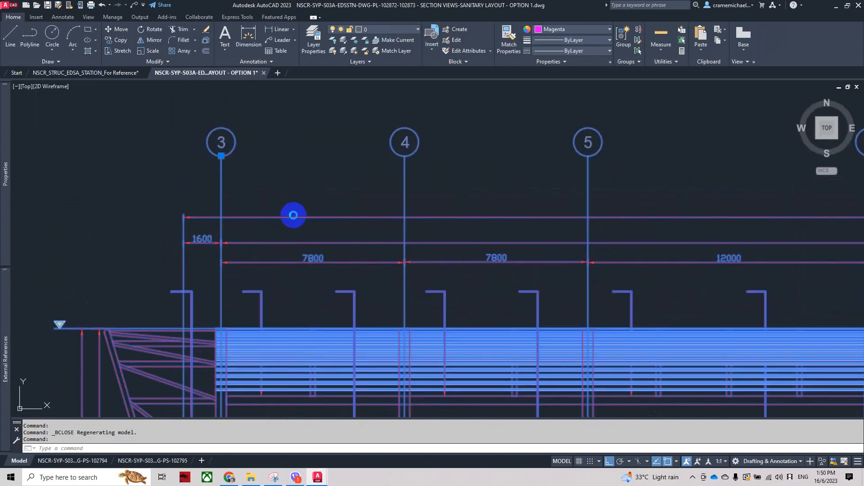
pyautogui.doubleClick(294, 215)
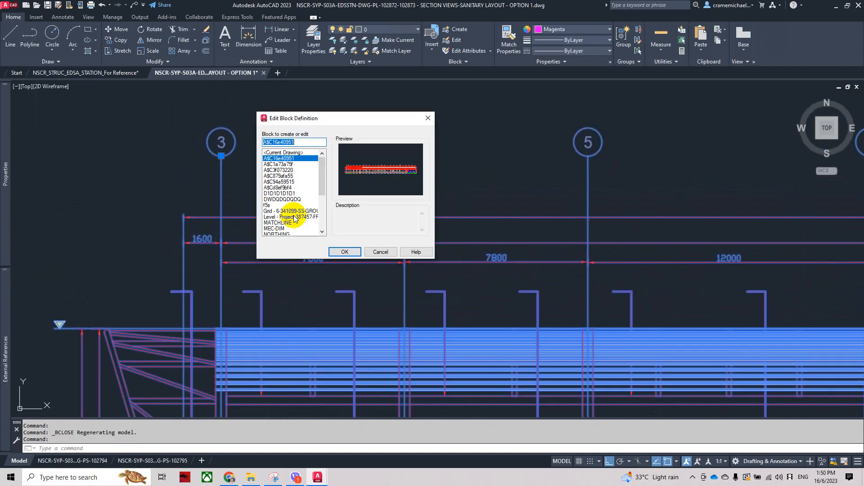
pyautogui.click(344, 250)
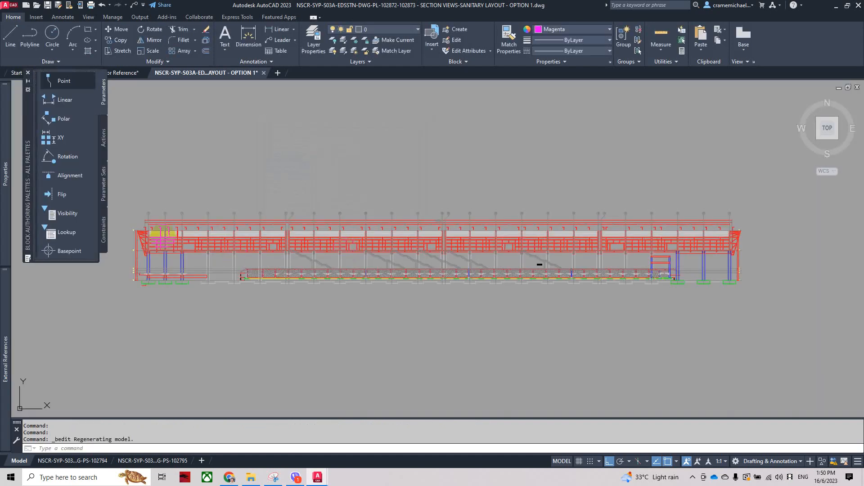
# Step: Open the nested grid and dimension block at grid 3 for editing, saving the parent block's changes
pyautogui.scroll(6, 115, 208)
pyautogui.scroll(2, 244, 271)
pyautogui.scroll(4, 245, 261)
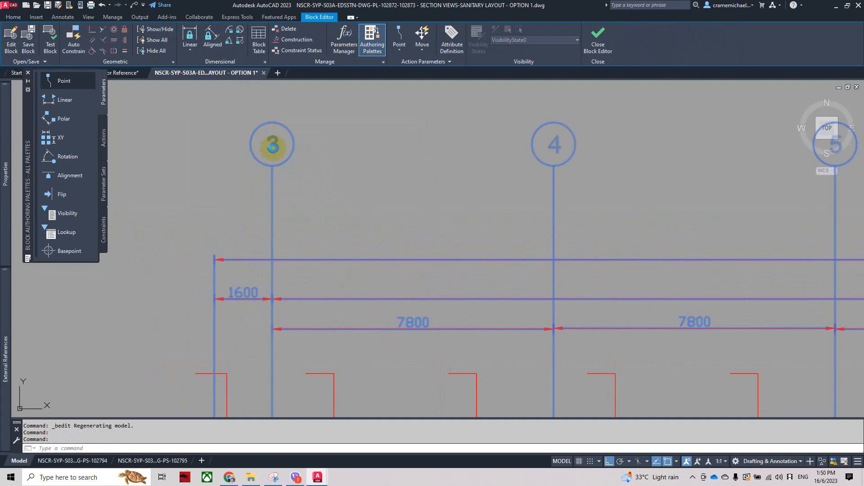
pyautogui.doubleClick(272, 146)
pyautogui.click(400, 222)
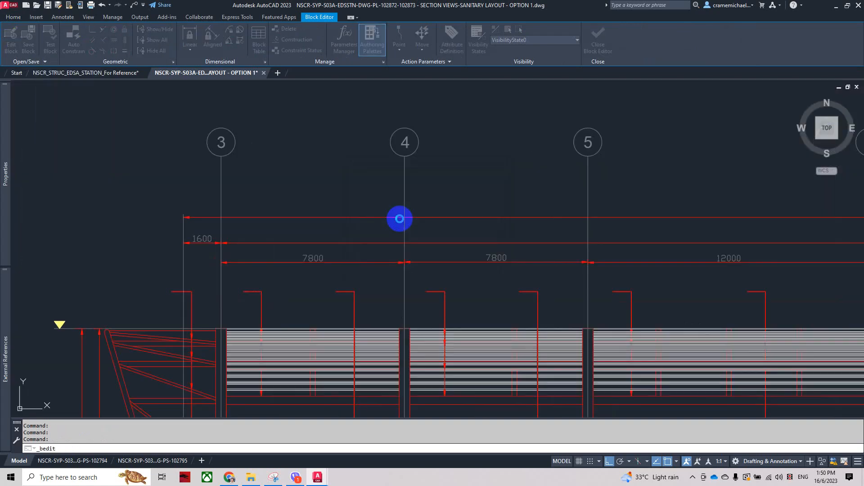
pyautogui.click(358, 251)
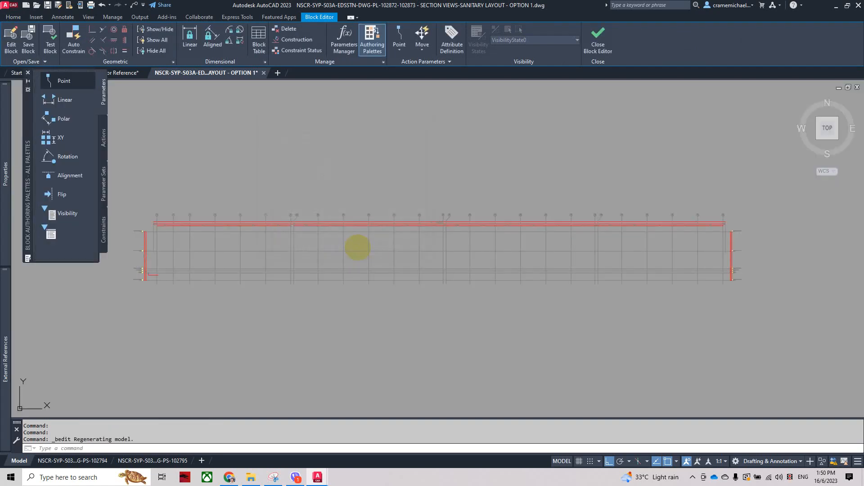
# Step: Inspect the text properties of the grid 3 bubble label, including its text height
pyautogui.scroll(8, 182, 225)
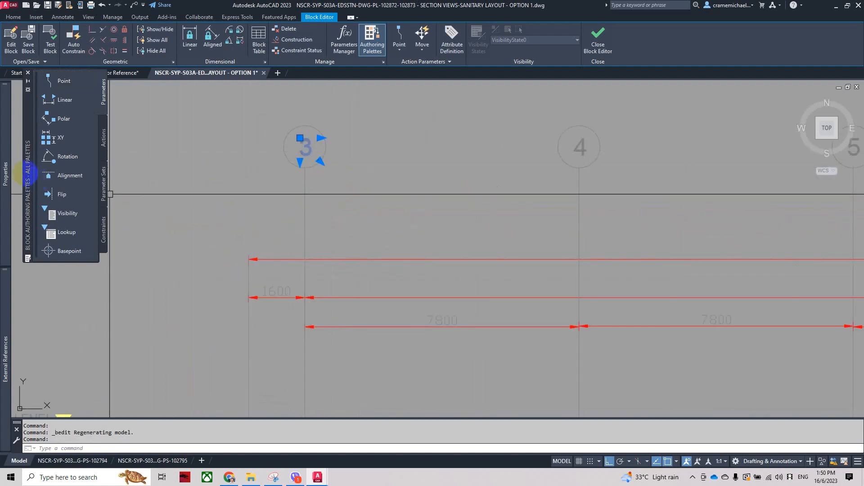
pyautogui.click(10, 173)
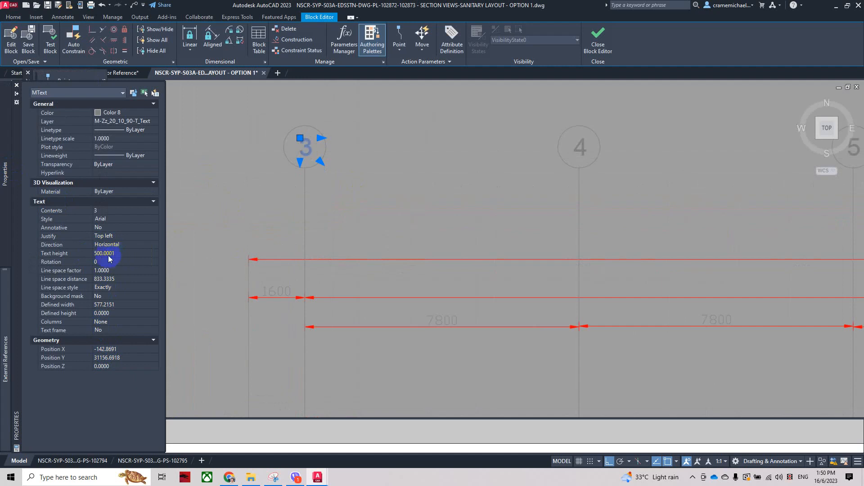
pyautogui.moveTo(115, 254); pyautogui.dragTo(91, 254)
pyautogui.scroll(-2, 257, 192)
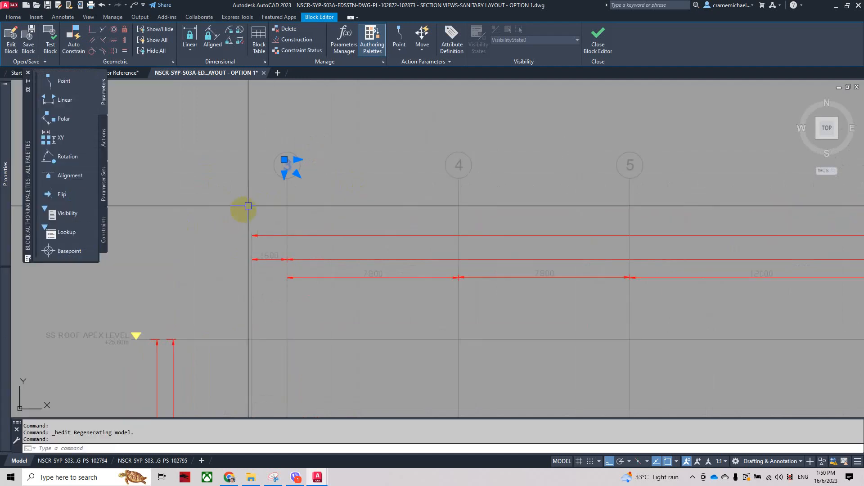
pyautogui.moveTo(245, 198); pyautogui.dragTo(282, 162, button='middle')
pyautogui.scroll(2, 327, 139)
pyautogui.scroll(-4, 327, 139)
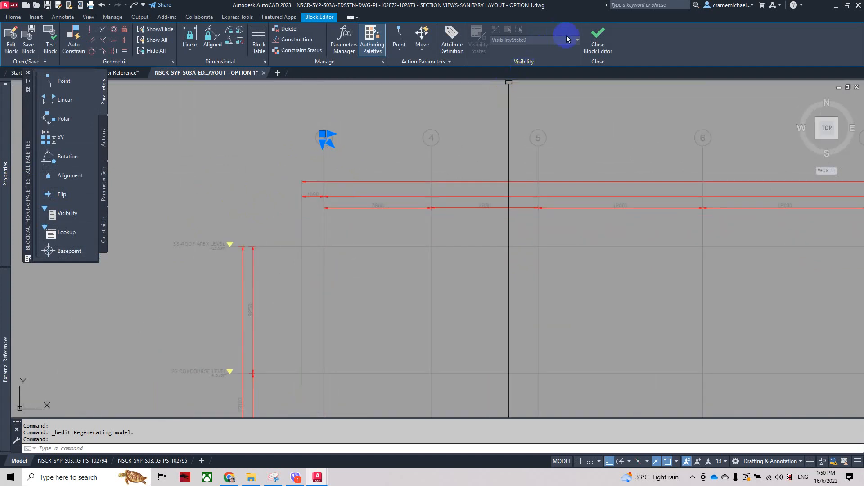
pyautogui.press('Escape')
pyautogui.press('Escape')
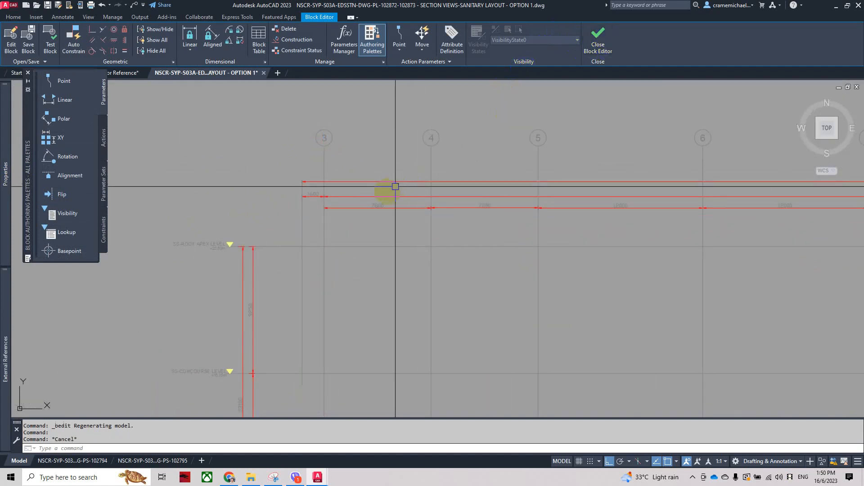
# Step: Modify the ISO-25 dimension style so its dimension lines and extension lines use the ByLayer color
pyautogui.click(362, 182)
pyautogui.scroll(-3, 276, 166)
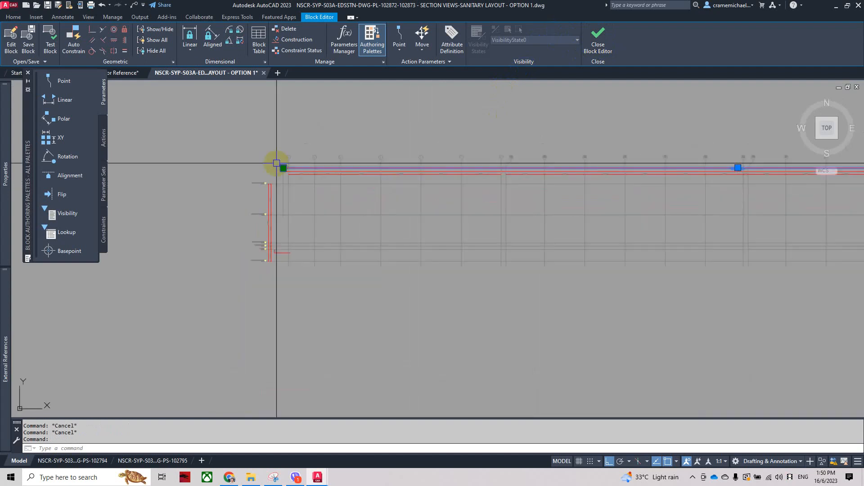
pyautogui.moveTo(559, 195); pyautogui.dragTo(492, 207, button='middle')
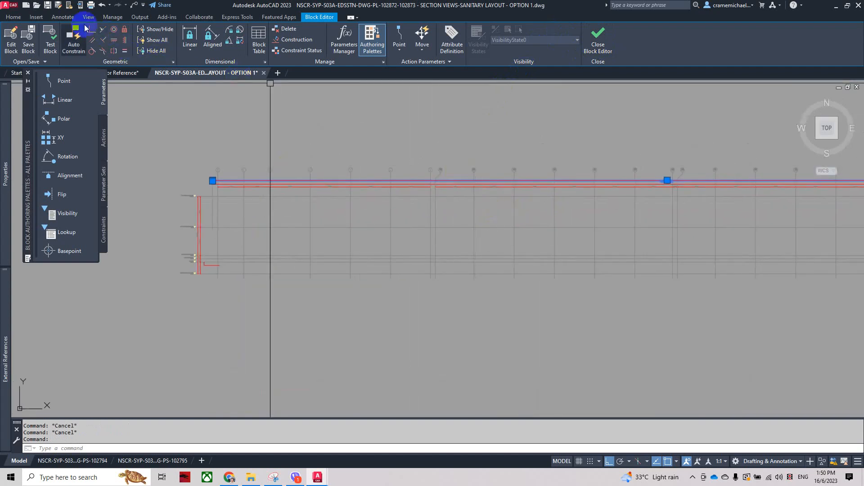
pyautogui.click(63, 17)
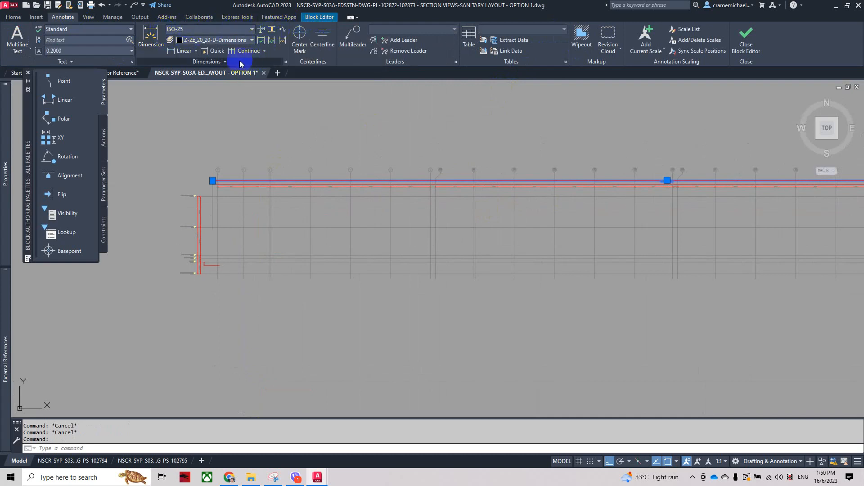
pyautogui.click(288, 63)
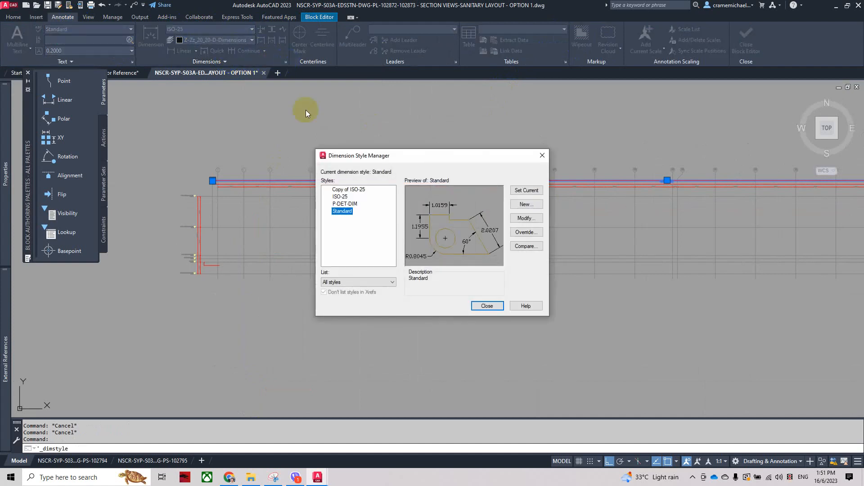
pyautogui.click(346, 198)
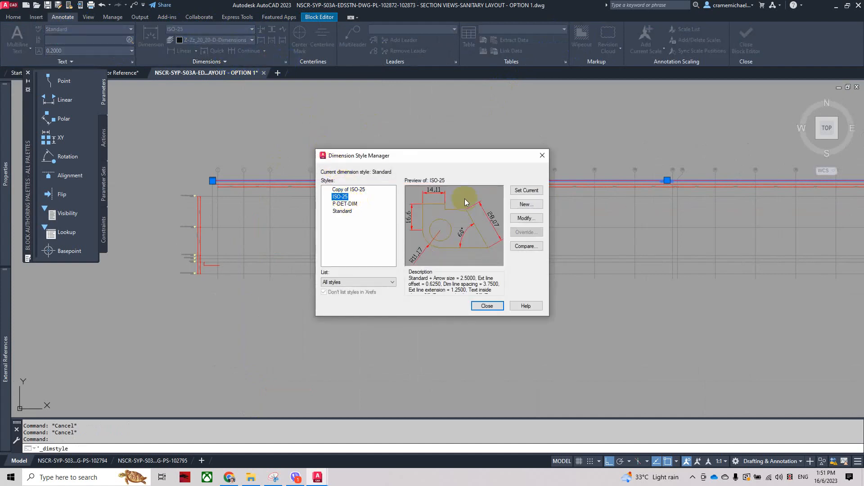
pyautogui.click(531, 222)
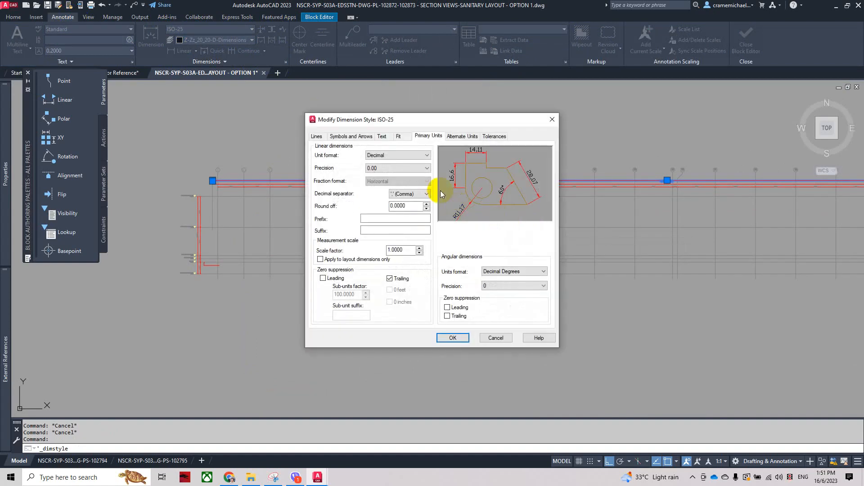
pyautogui.click(321, 138)
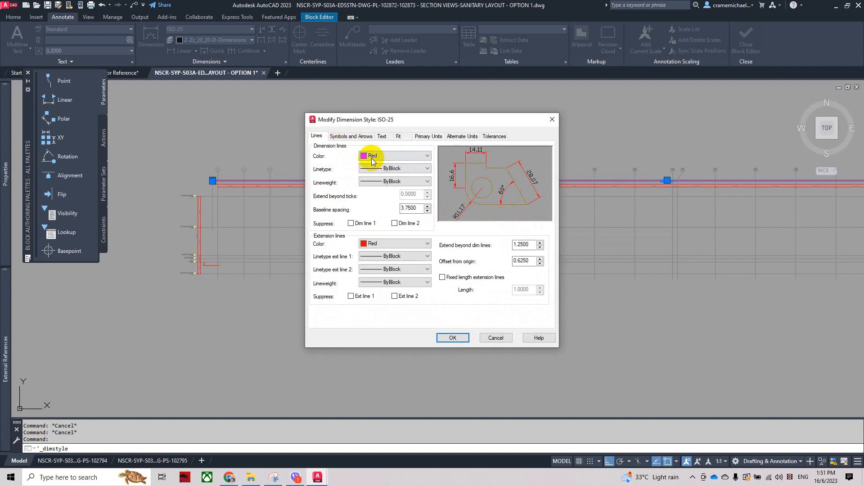
pyautogui.click(409, 156)
pyautogui.click(378, 165)
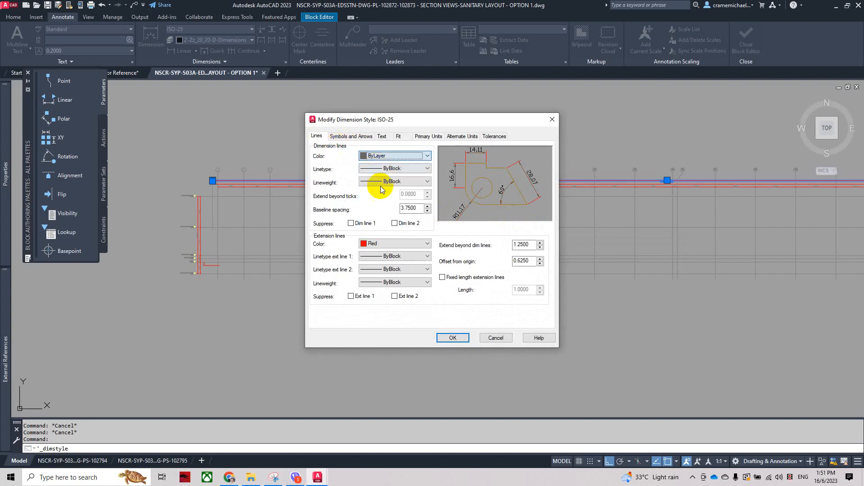
pyautogui.click(419, 245)
pyautogui.click(410, 253)
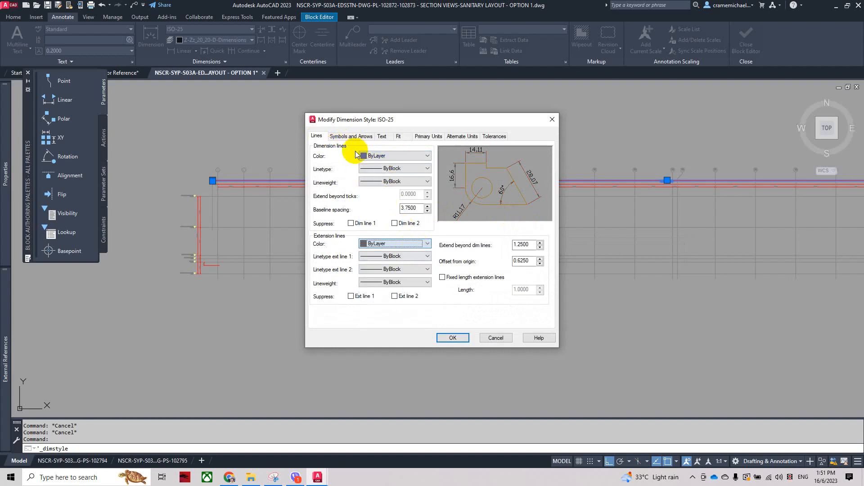
# Step: Set the ISO-25 text color to ByLayer, apply the style changes and close the Dimension Style Manager
pyautogui.click(355, 136)
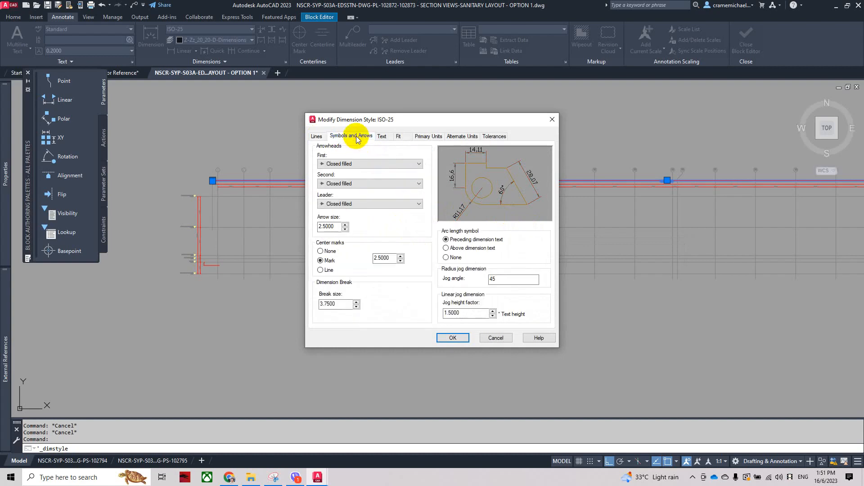
pyautogui.click(383, 136)
pyautogui.click(387, 173)
pyautogui.click(393, 184)
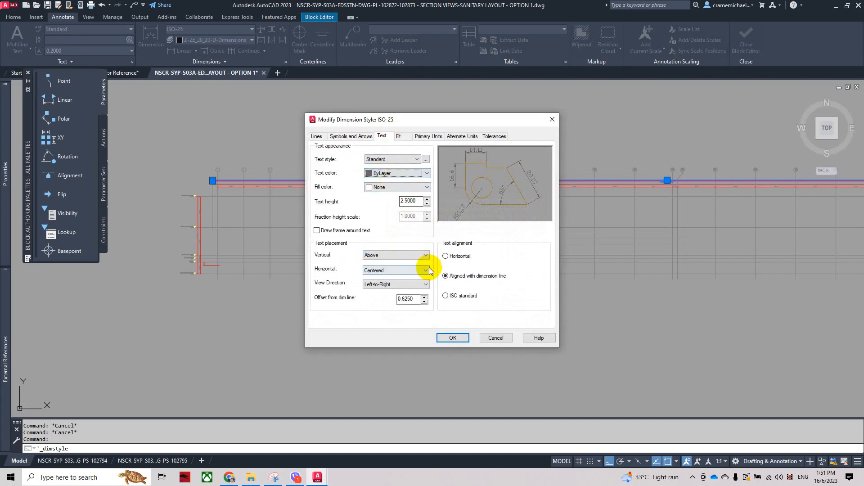
pyautogui.click(453, 337)
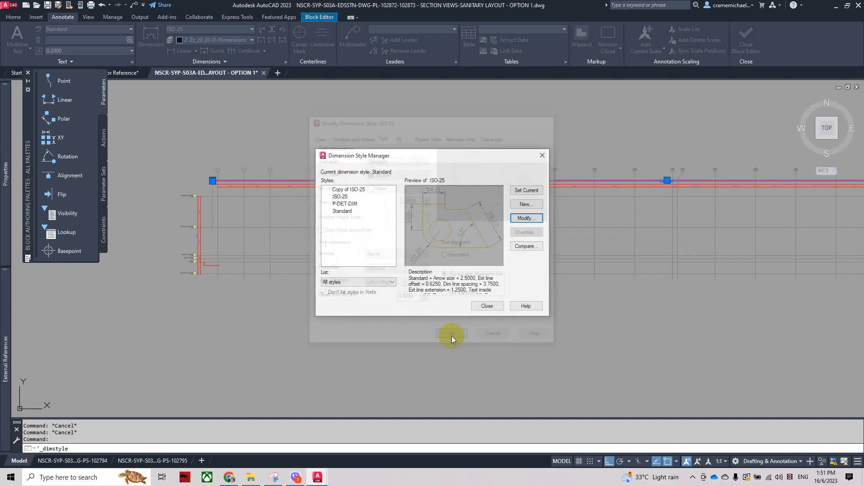
pyautogui.click(486, 305)
# Step: Set the color of the Z-Zz_20_20-D-Dimensions layer to 8 and clear the dimension selection
pyautogui.scroll(8, 223, 185)
pyautogui.scroll(-6, 279, 202)
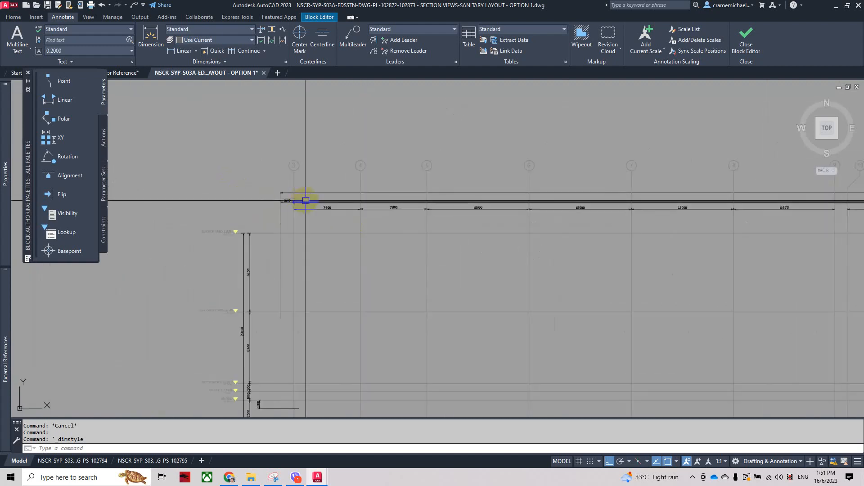
pyautogui.click(327, 208)
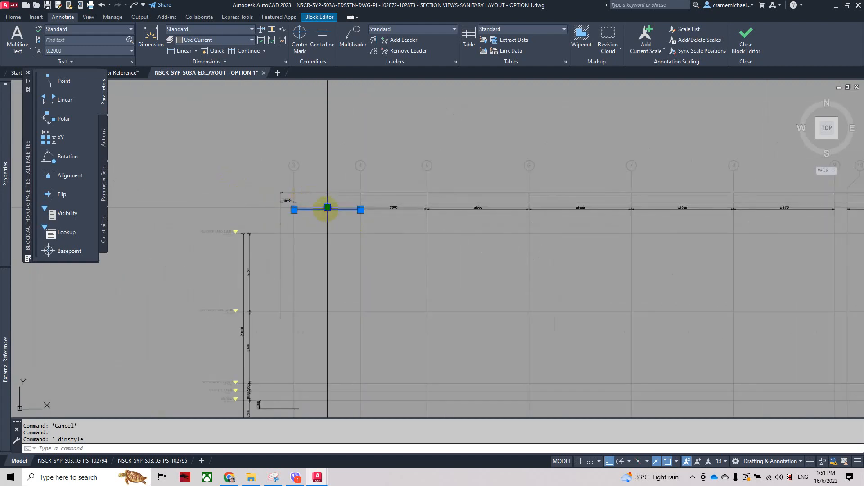
pyautogui.click(16, 17)
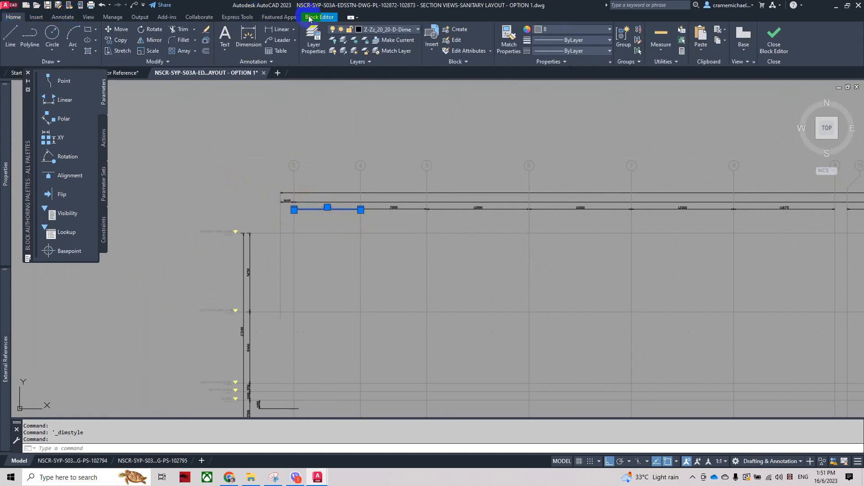
pyautogui.click(378, 30)
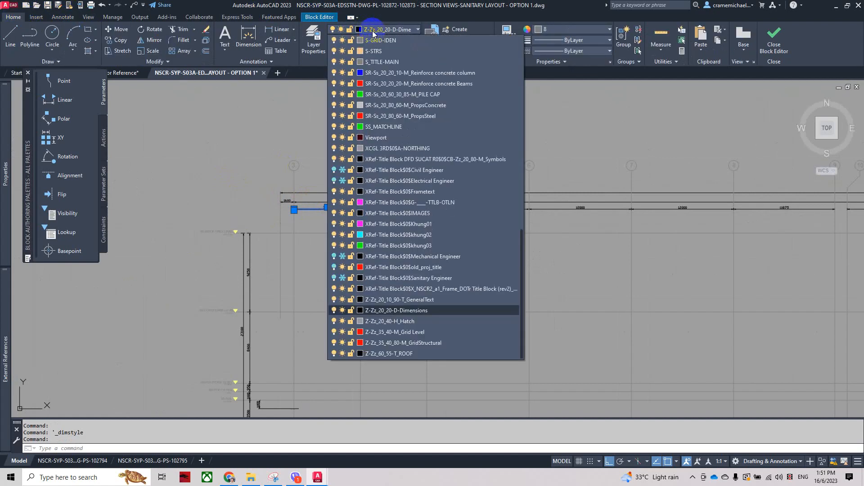
pyautogui.click(360, 311)
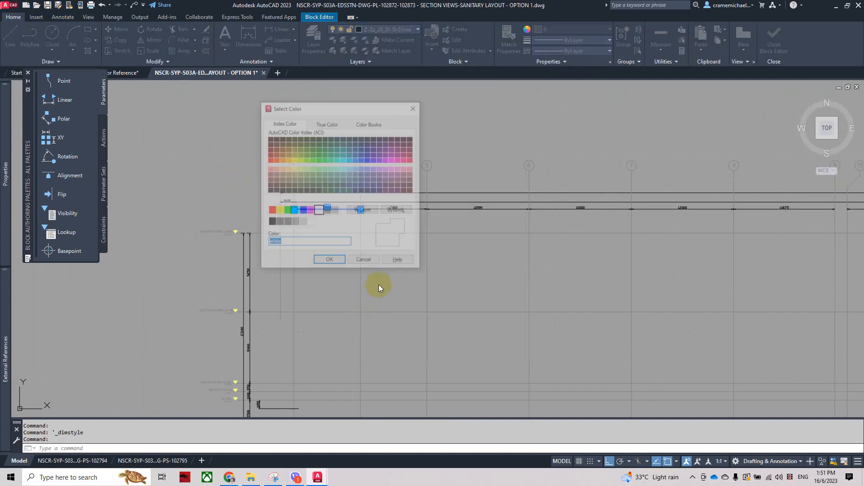
pyautogui.click(328, 213)
pyautogui.click(331, 262)
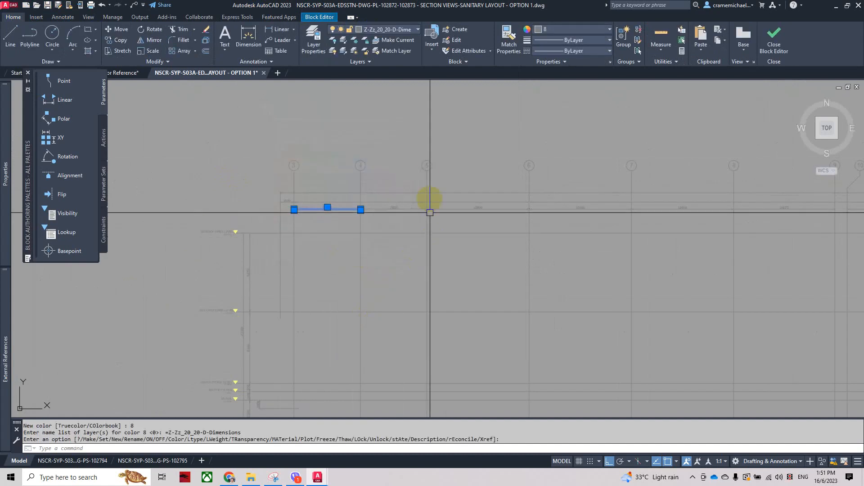
pyautogui.scroll(-4, 428, 208)
pyautogui.scroll(6, 295, 199)
pyautogui.press('Escape')
pyautogui.press('Escape')
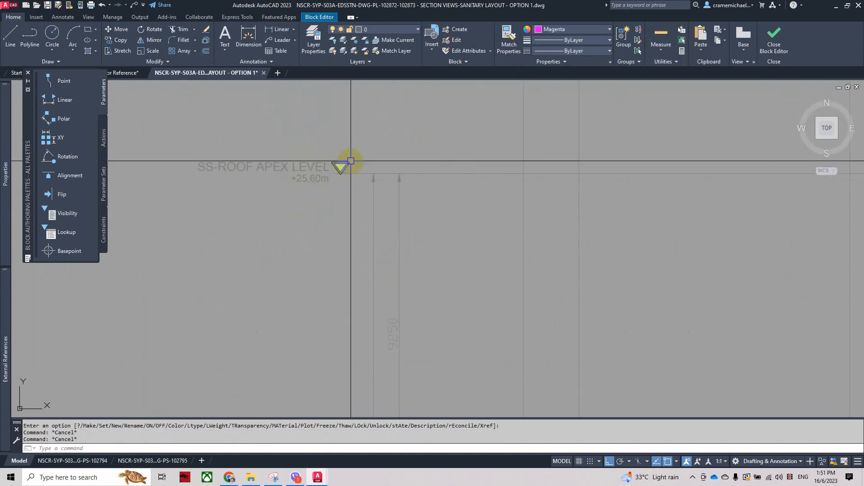
# Step: Open the triangular level marker block at SS-ROOF APEX LEVEL for editing, saving the parent block's changes
pyautogui.doubleClick(350, 161)
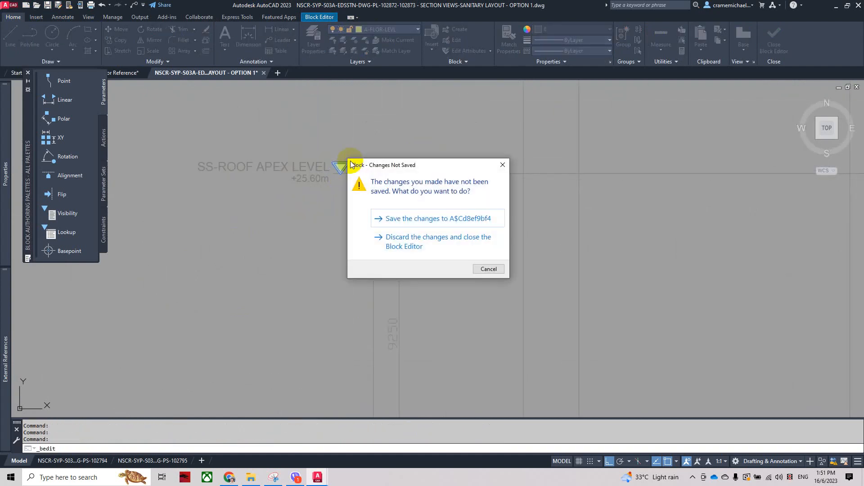
pyautogui.click(408, 218)
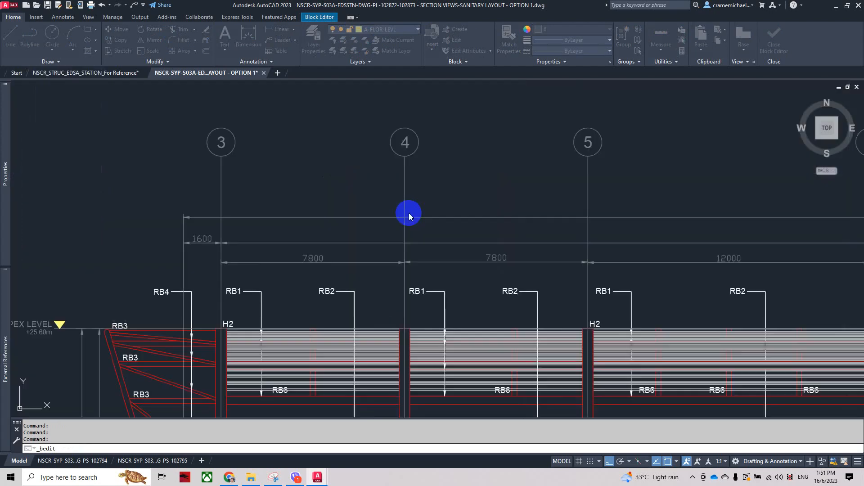
pyautogui.click(359, 255)
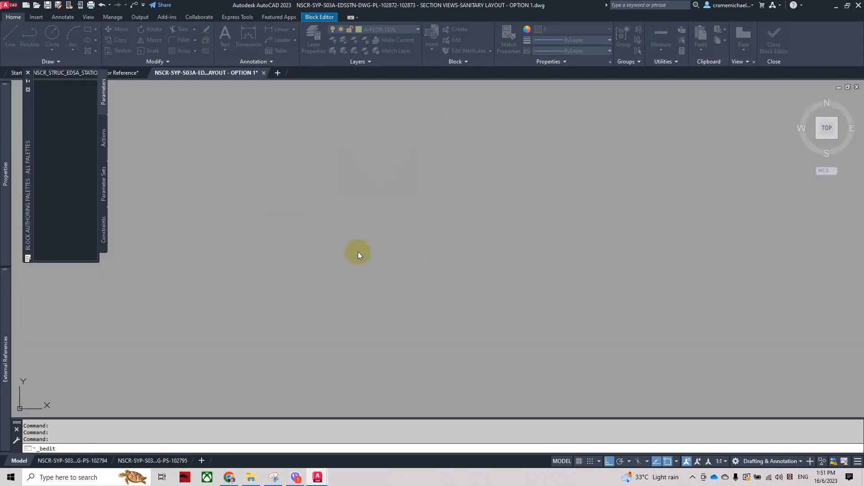
# Step: Set both the A-FLOR-LEVL layer and the level marker's triangle and hatch to color 8
pyautogui.click(322, 163)
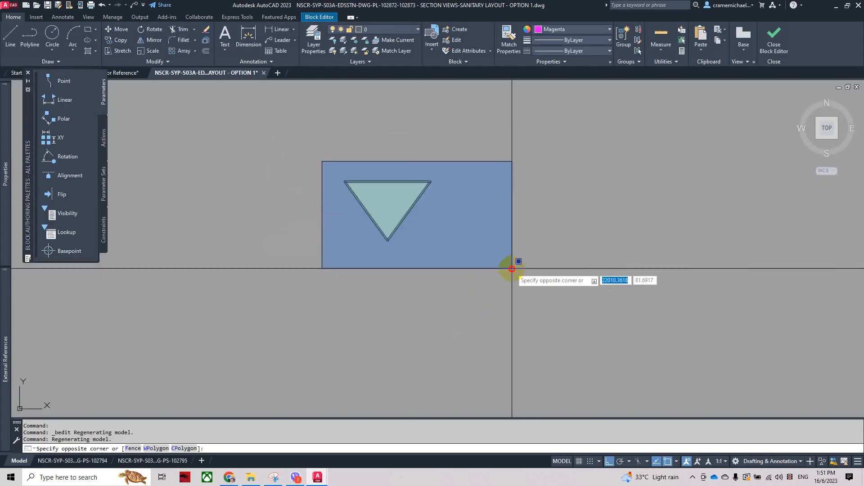
pyautogui.click(513, 264)
pyautogui.click(414, 29)
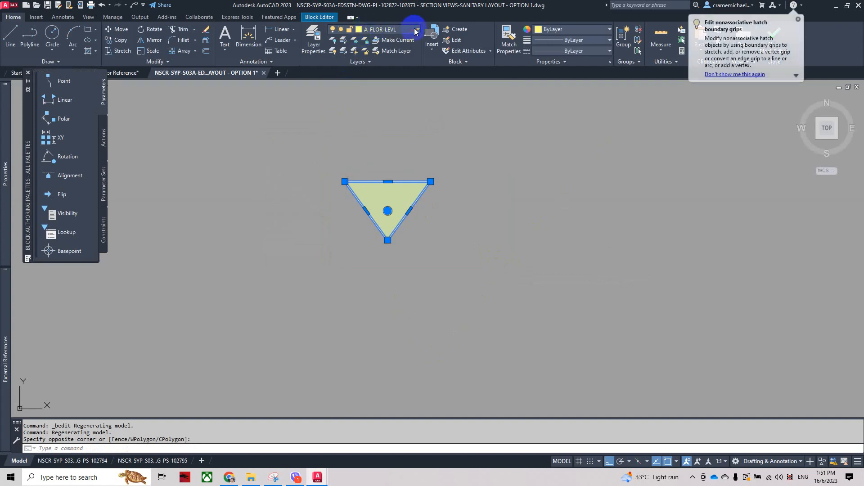
pyautogui.click(359, 41)
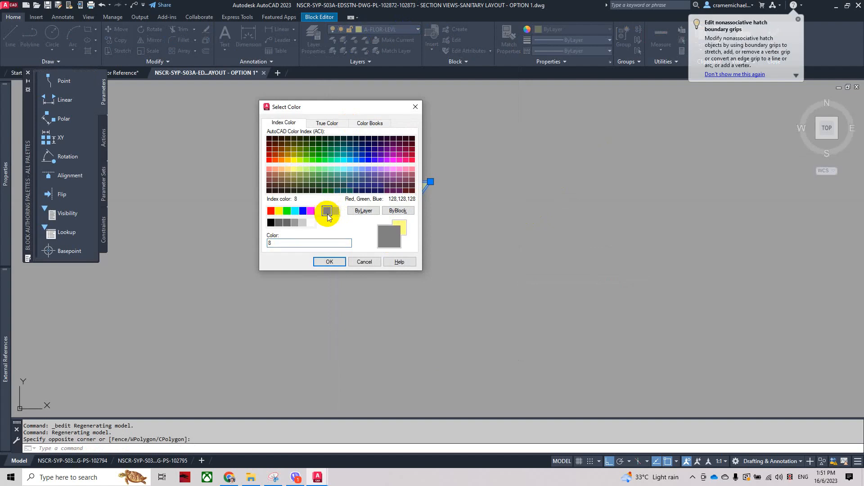
pyautogui.click(330, 261)
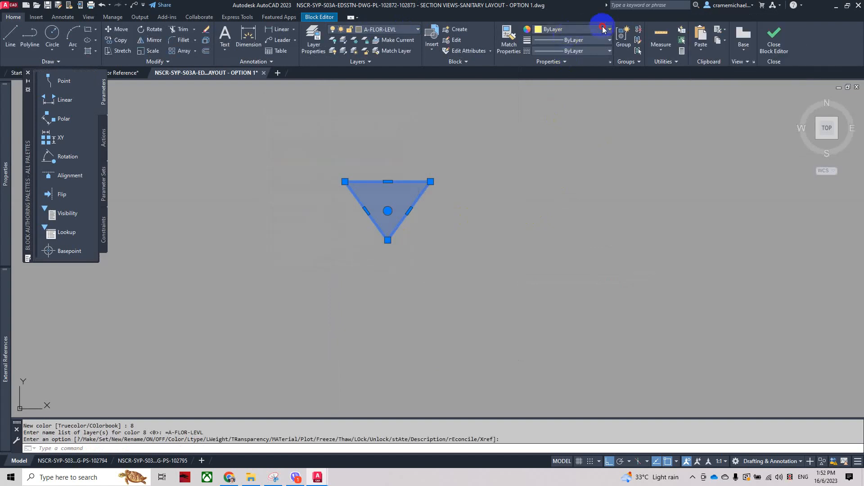
pyautogui.click(603, 30)
pyautogui.click(602, 116)
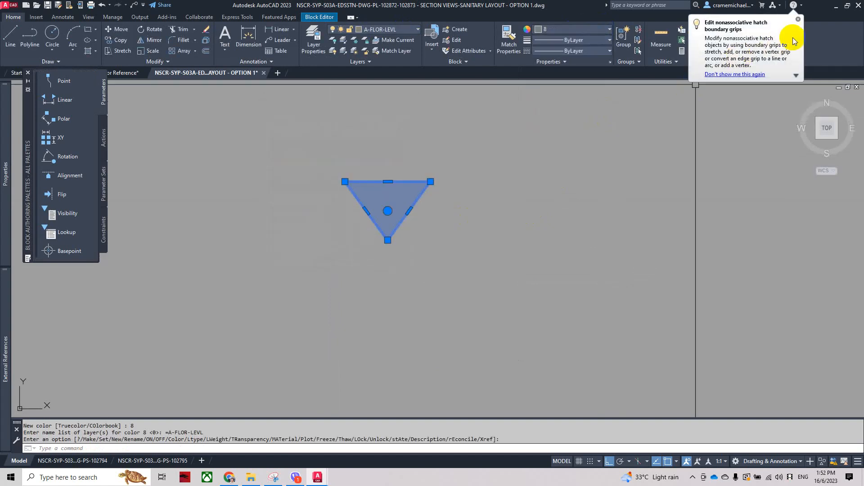
pyautogui.click(798, 20)
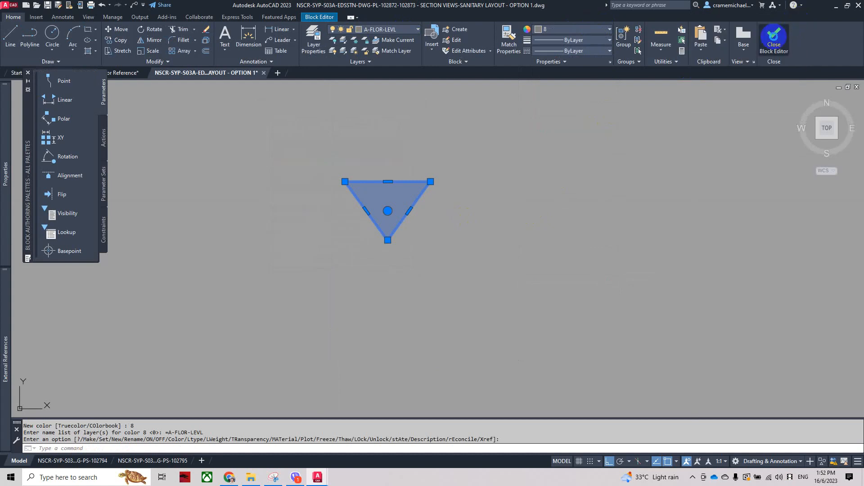
# Step: Close the Block Editor, saving the changes to the level marker block
pyautogui.click(774, 36)
pyautogui.click(393, 225)
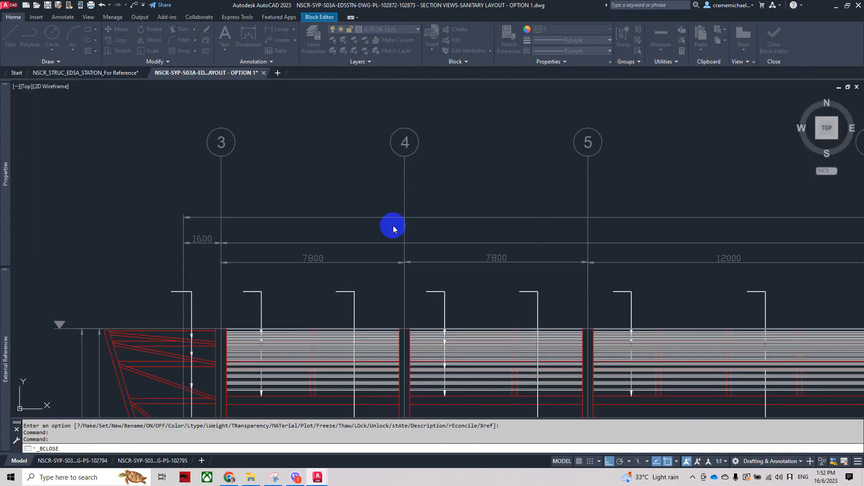
pyautogui.scroll(-6, 289, 177)
pyautogui.moveTo(243, 223)
pyautogui.mouseDown(button='middle')
pyautogui.moveTo(246, 180)
pyautogui.moveTo(302, 135)
pyautogui.mouseUp(button='middle')
pyautogui.scroll(3, 271, 161)
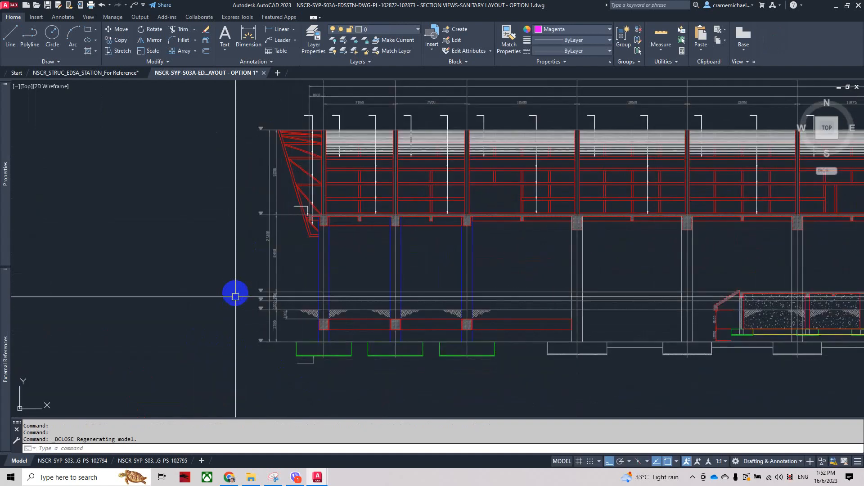
# Step: Examine the recolored grids, dimensions and level markers around the roof end of the longitudinal section
pyautogui.scroll(-4, 239, 243)
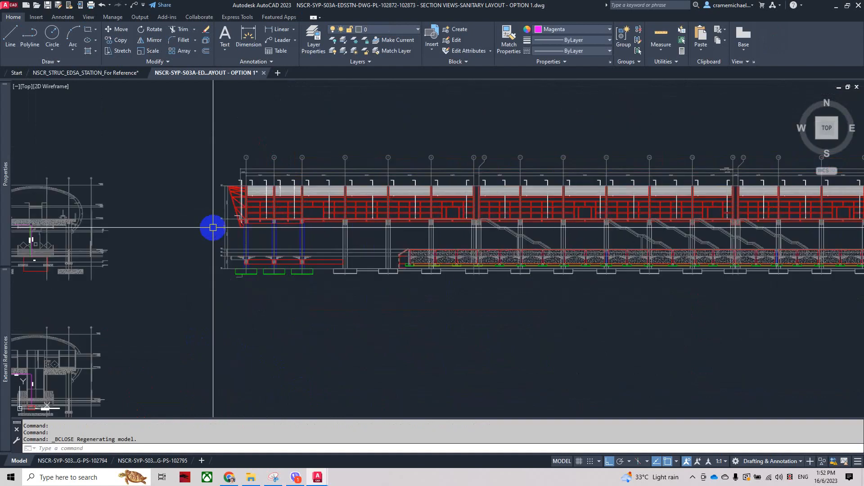
pyautogui.scroll(6, 217, 184)
pyautogui.scroll(4, 284, 168)
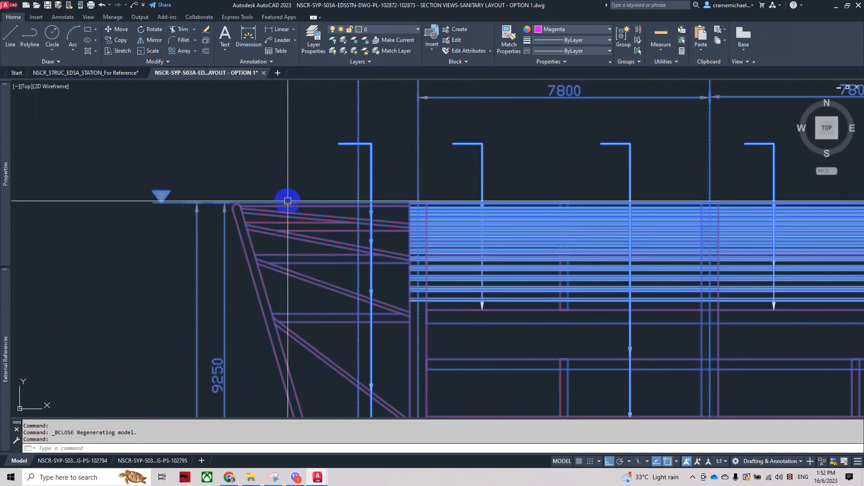
pyautogui.press('Escape')
pyautogui.press('Escape')
pyautogui.scroll(-5, 268, 187)
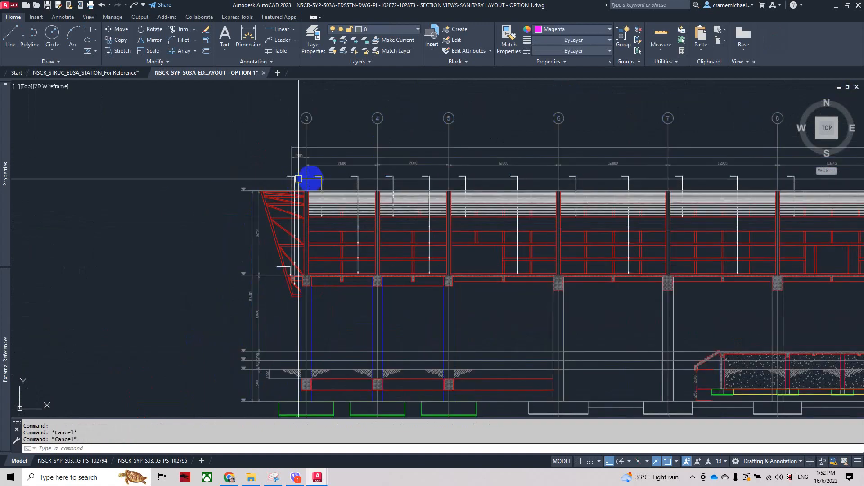
pyautogui.scroll(-3, 297, 183)
pyautogui.scroll(4, 341, 177)
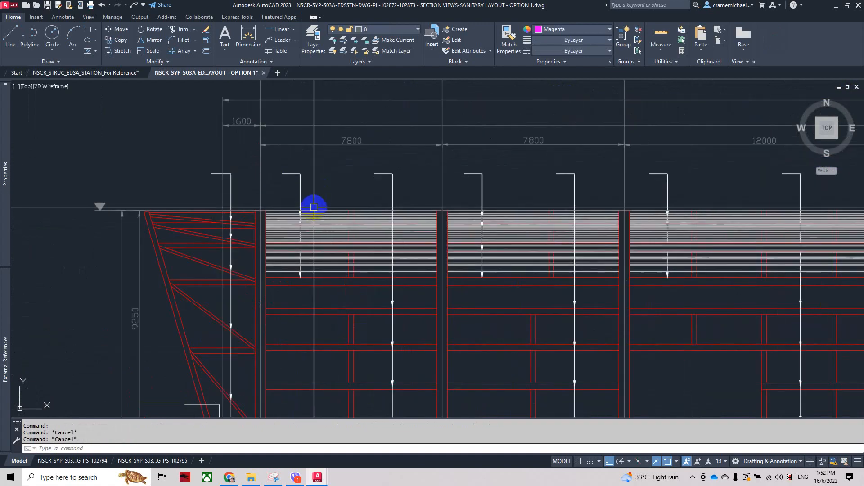
pyautogui.click(314, 207)
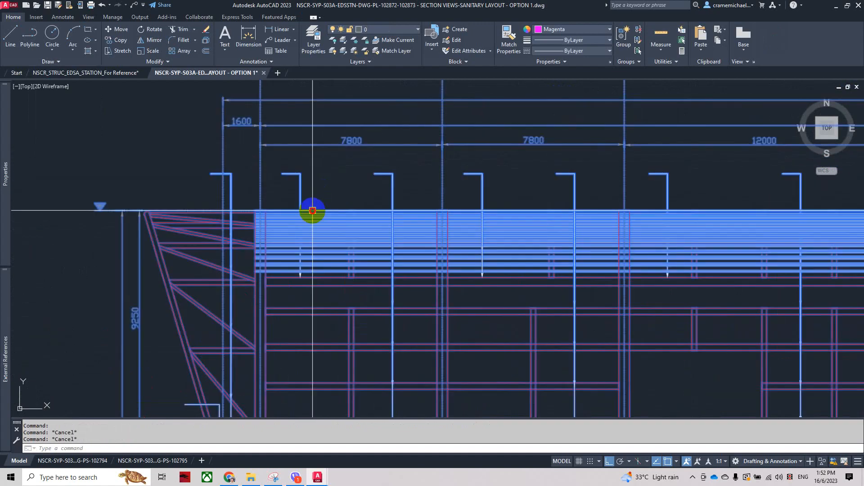
pyautogui.doubleClick(349, 225)
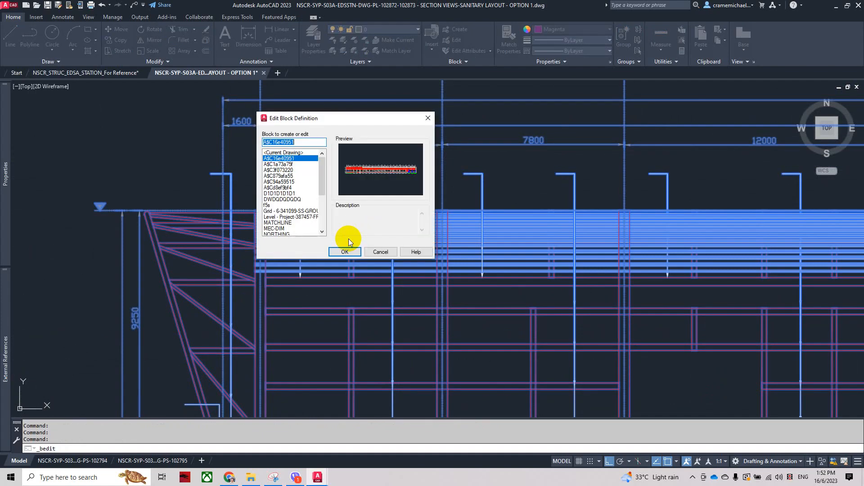
pyautogui.click(350, 251)
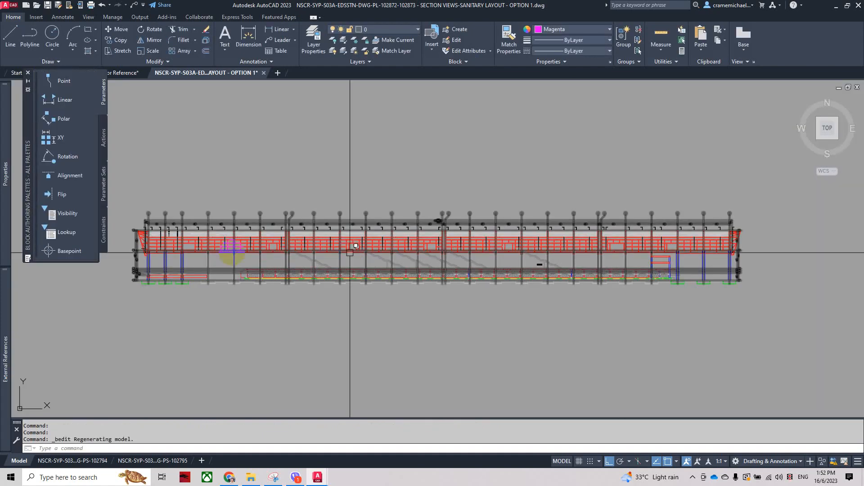
pyautogui.scroll(5, 267, 227)
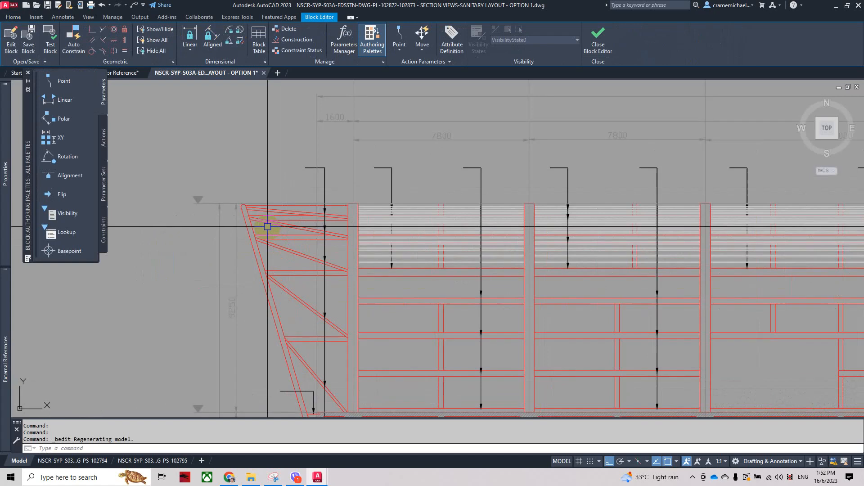
pyautogui.click(309, 167)
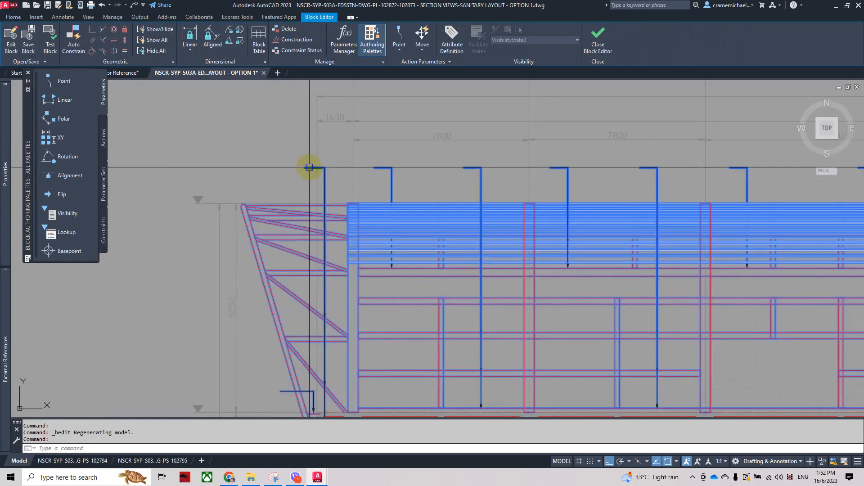
pyautogui.doubleClick(309, 168)
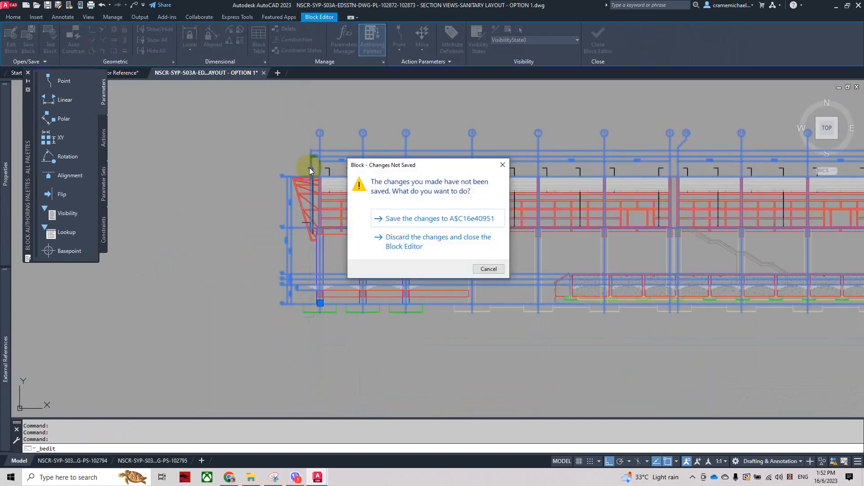
pyautogui.click(380, 218)
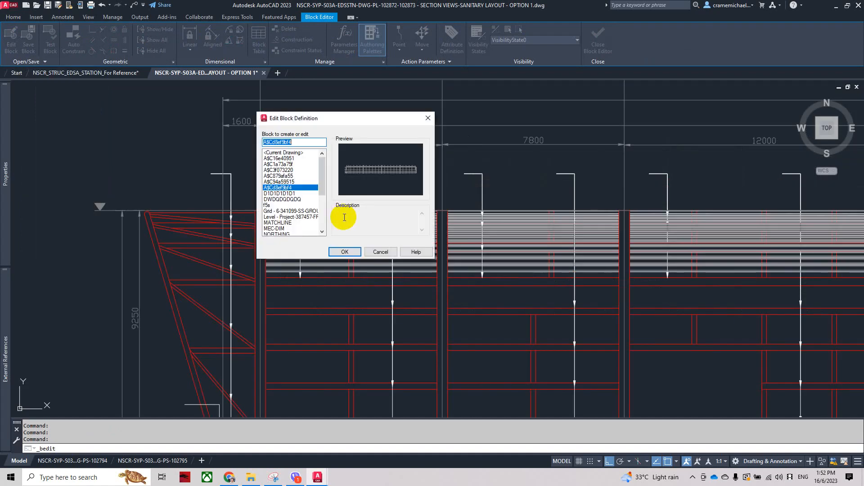
pyautogui.click(346, 248)
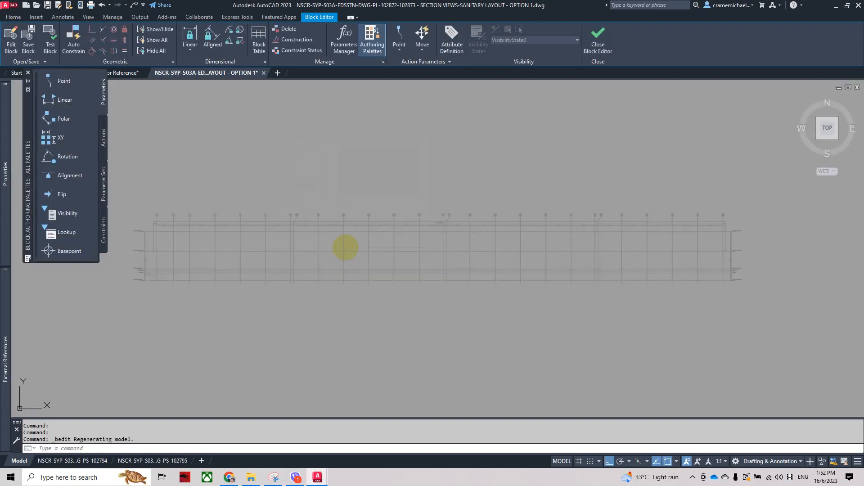
pyautogui.scroll(6, 252, 200)
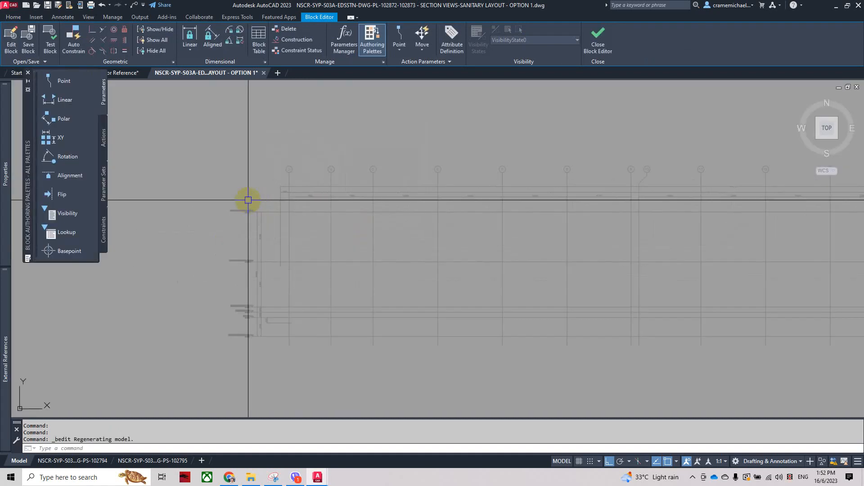
pyautogui.scroll(-3, 278, 205)
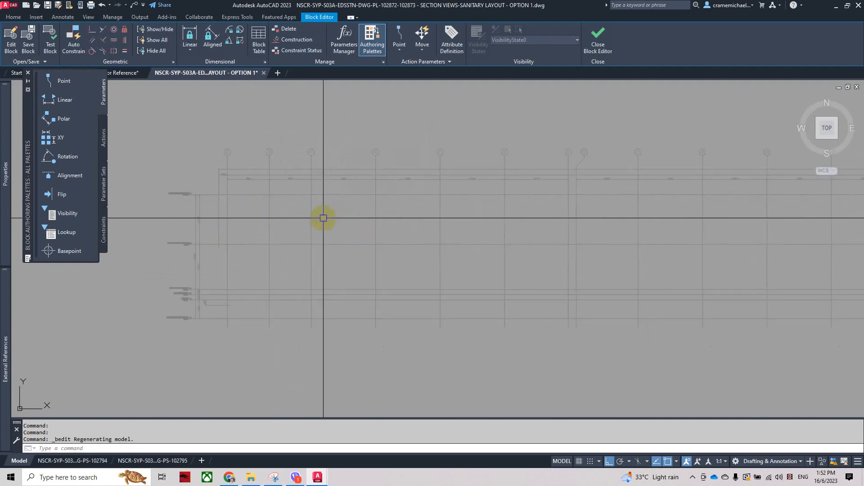
pyautogui.click(596, 36)
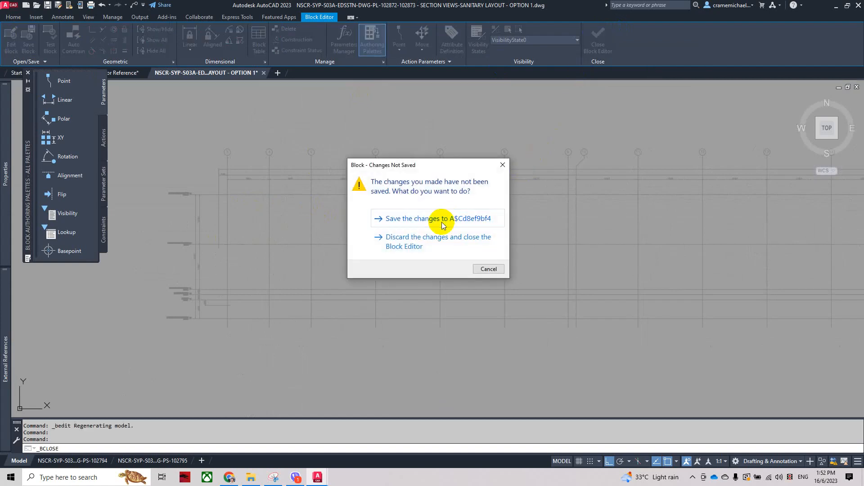
pyautogui.click(439, 237)
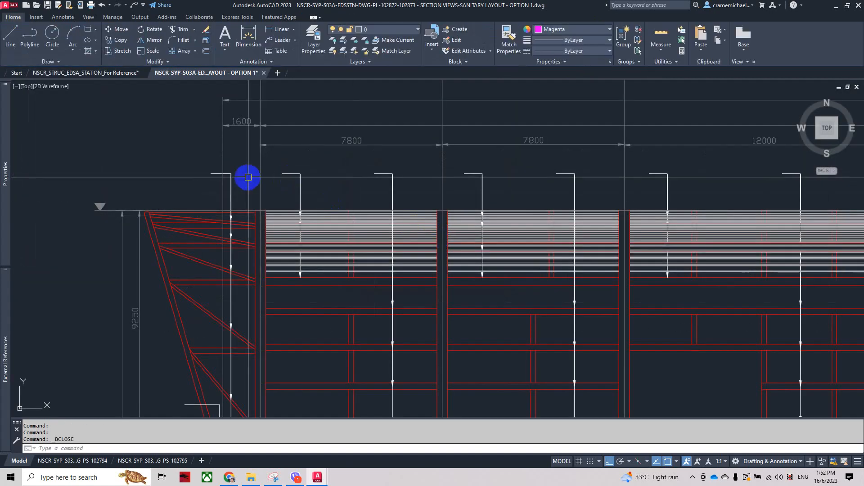
# Step: Open the longitudinal section block A$C16e40951 for editing in the Block Editor
pyautogui.click(202, 225)
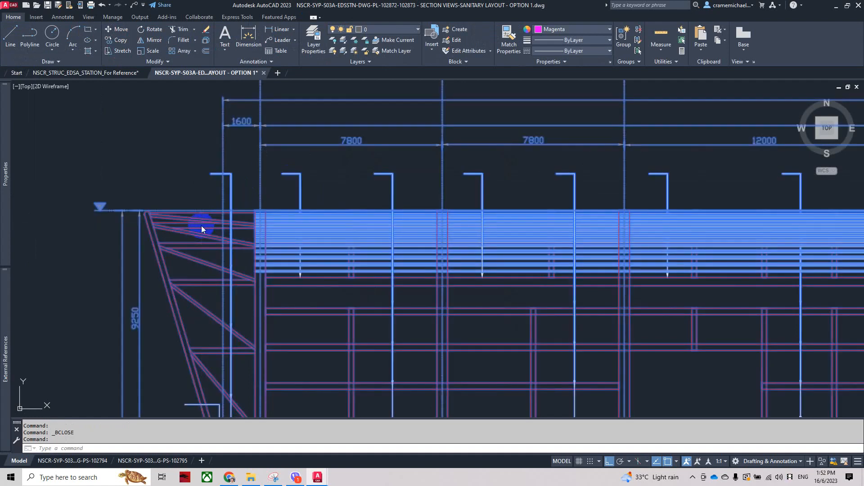
pyautogui.doubleClick(201, 225)
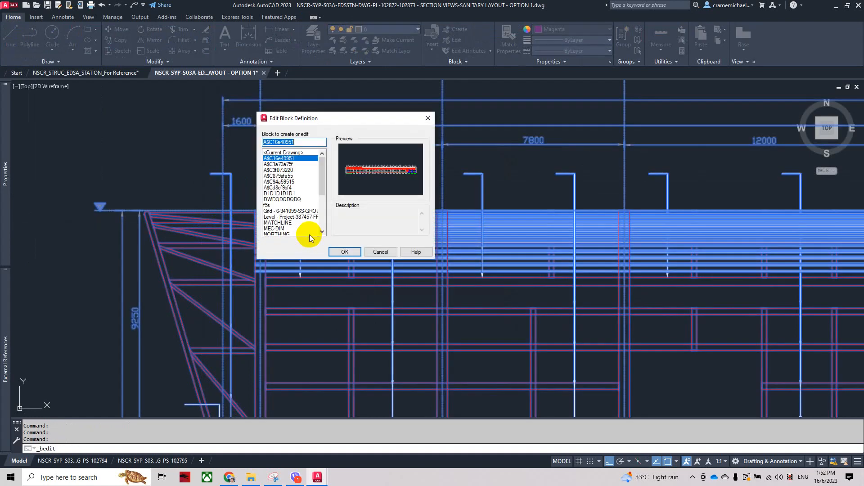
pyautogui.click(346, 248)
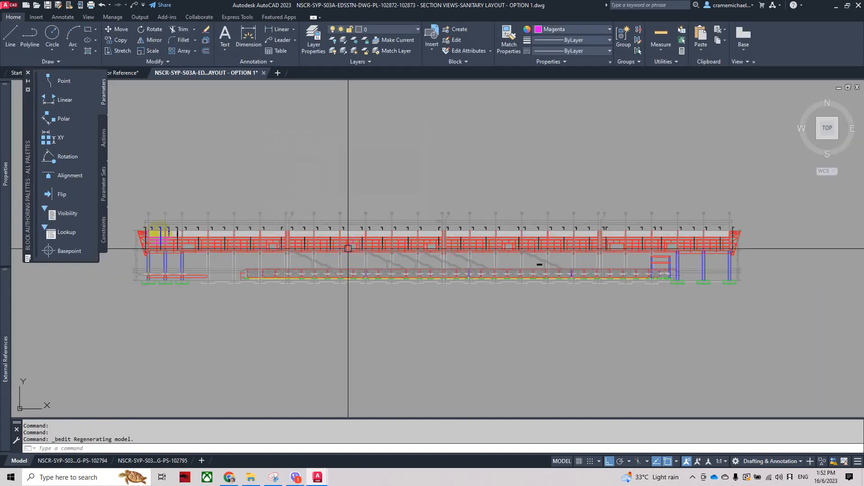
# Step: Open the nested roof framing block A$C879afa55 for editing, saving the parent block's changes
pyautogui.scroll(5, 288, 204)
pyautogui.scroll(6, 304, 203)
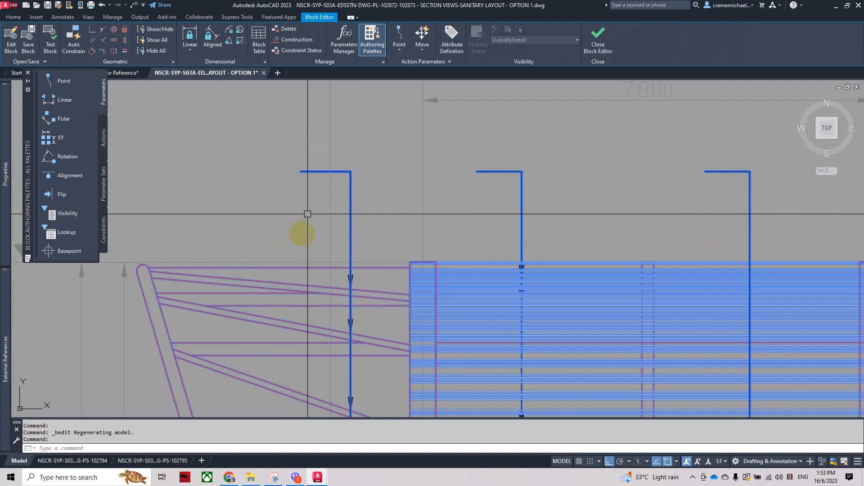
pyautogui.doubleClick(319, 174)
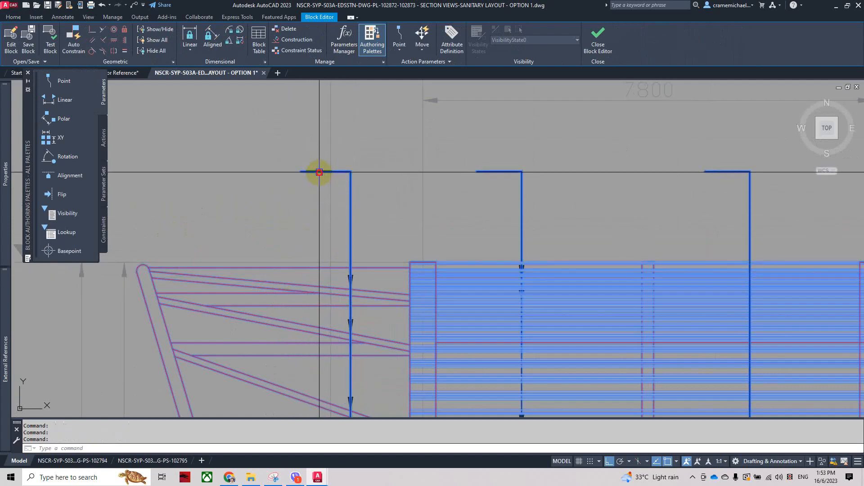
pyautogui.click(387, 218)
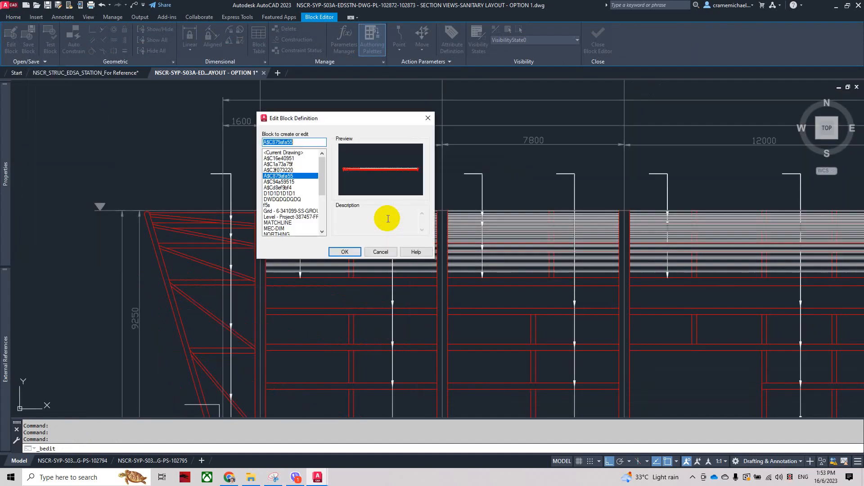
pyautogui.click(344, 251)
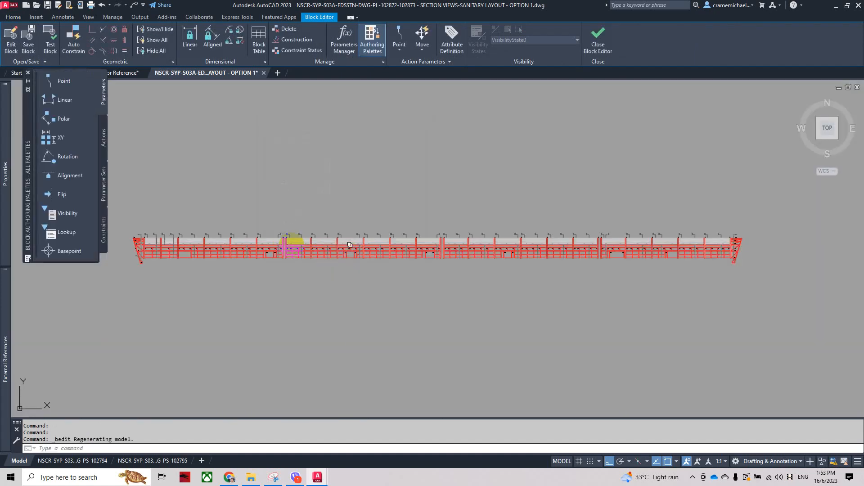
# Step: Select the leader line of the RB4 label and all similar leaders in the framing block, and erase them
pyautogui.scroll(10, 286, 239)
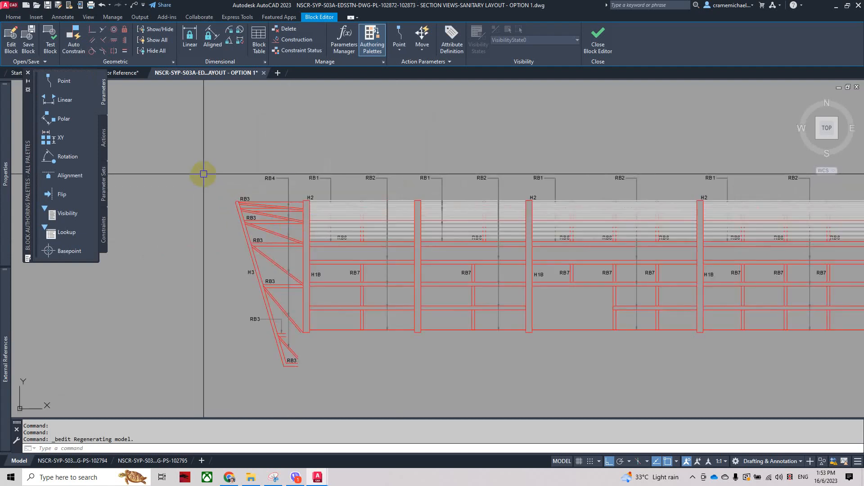
pyautogui.click(439, 159)
pyautogui.click(415, 192)
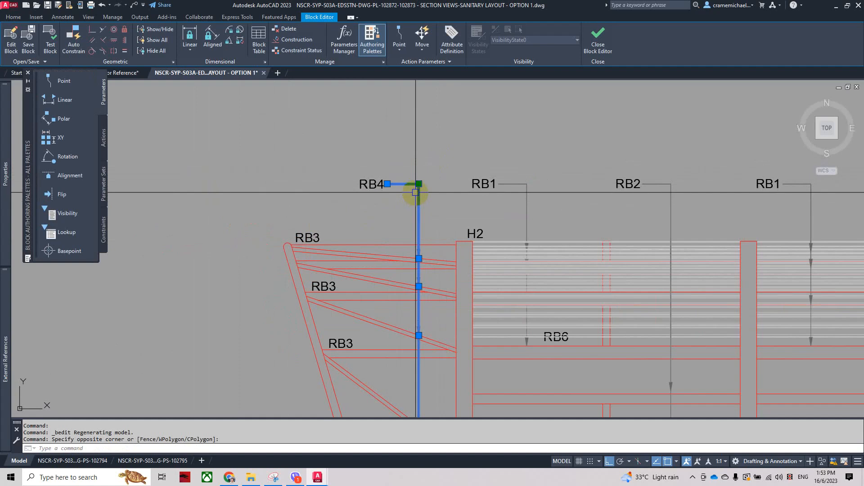
pyautogui.rightClick(415, 193)
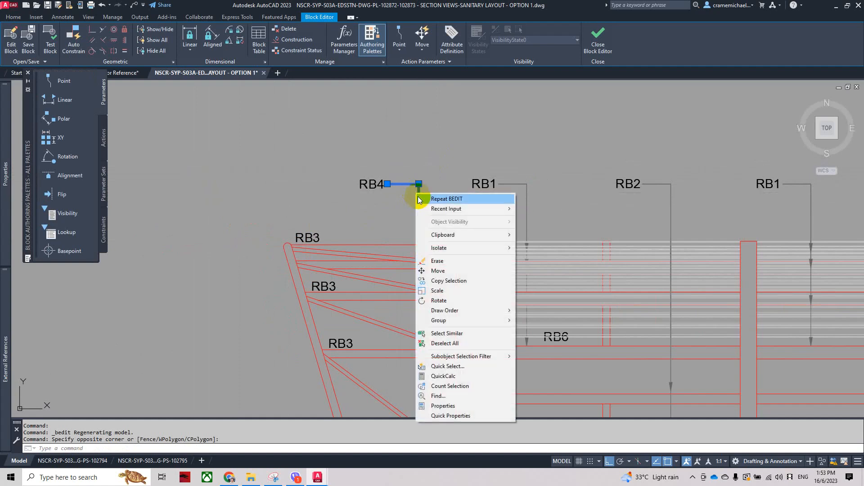
pyautogui.click(449, 332)
pyautogui.scroll(-6, 309, 100)
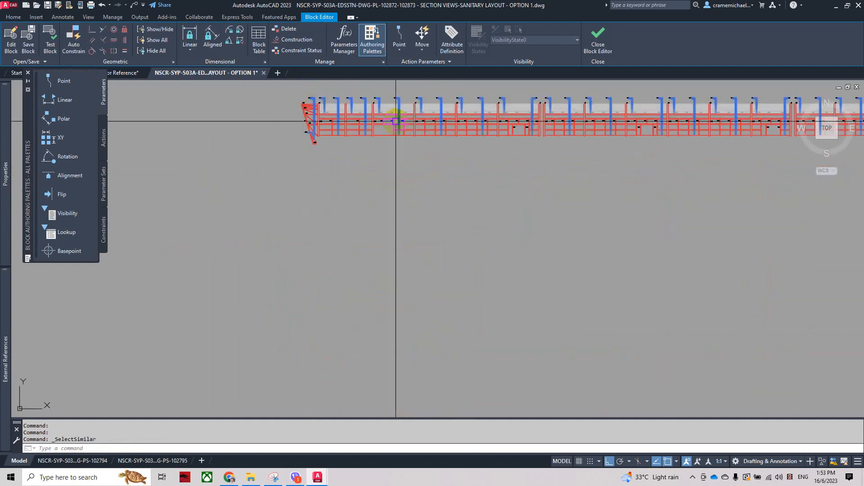
pyautogui.moveTo(396, 120); pyautogui.dragTo(307, 197, button='middle')
pyautogui.press('Delete')
# Step: Select the RB4 text and all similar member labels in the framing block, and erase them
pyautogui.scroll(3, 193, 170)
pyautogui.click(193, 166)
pyautogui.rightClick(193, 165)
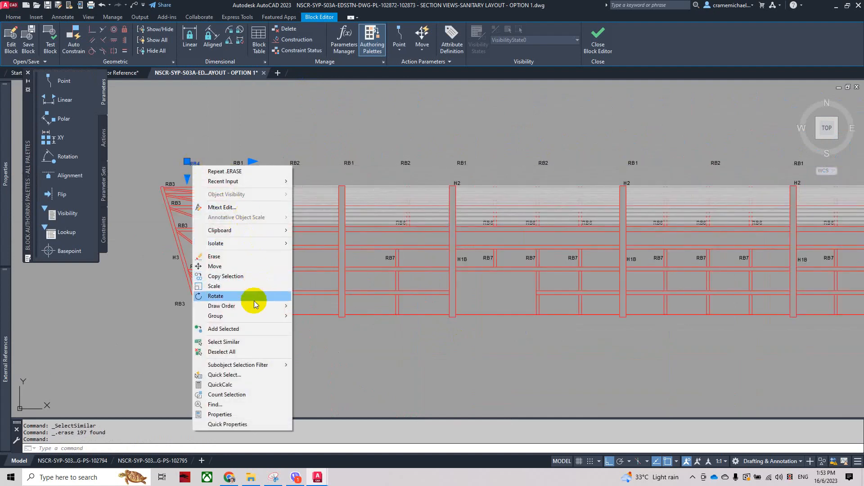
pyautogui.click(257, 342)
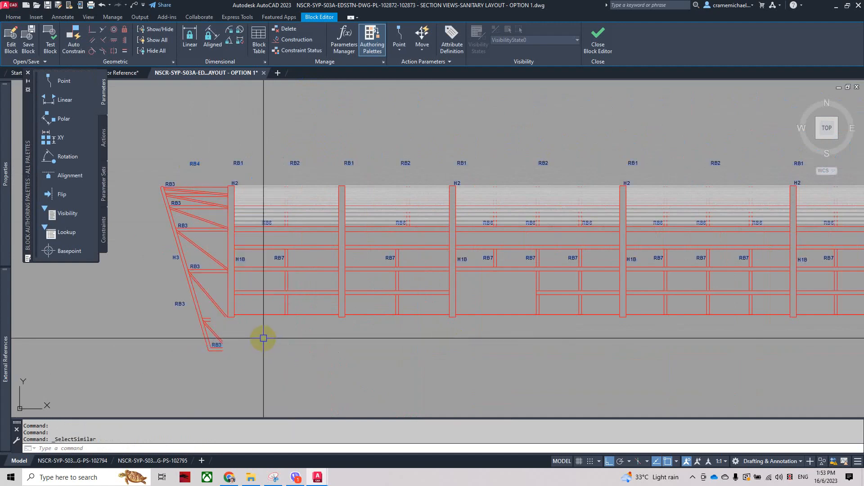
pyautogui.press('Delete')
pyautogui.scroll(-4, 289, 245)
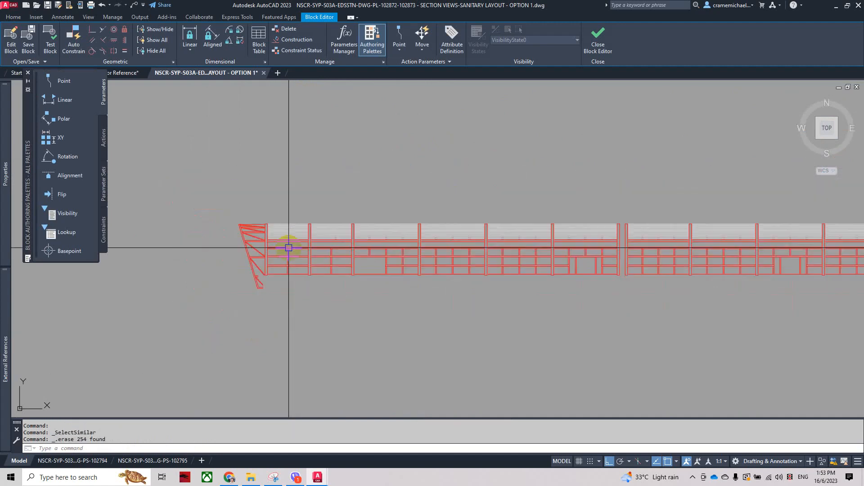
pyautogui.scroll(-3, 268, 224)
pyautogui.click(204, 195)
pyautogui.click(638, 261)
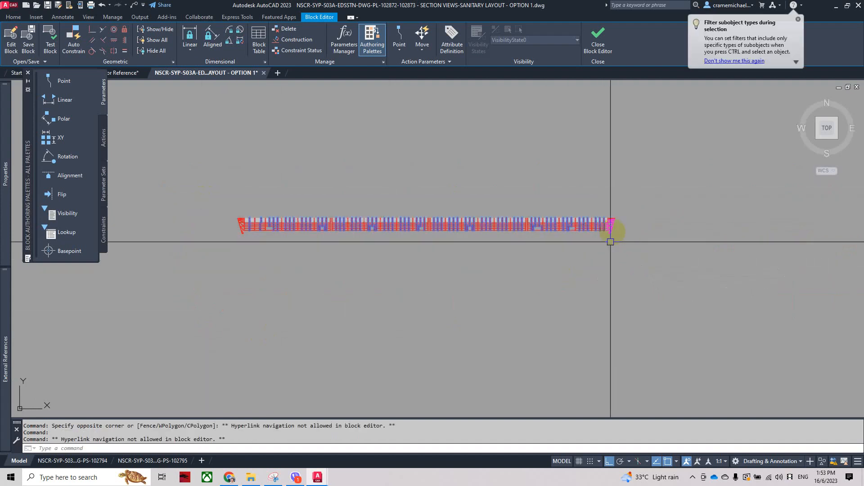
pyautogui.scroll(3, 611, 226)
pyautogui.scroll(3, 616, 211)
pyautogui.scroll(-5, 623, 171)
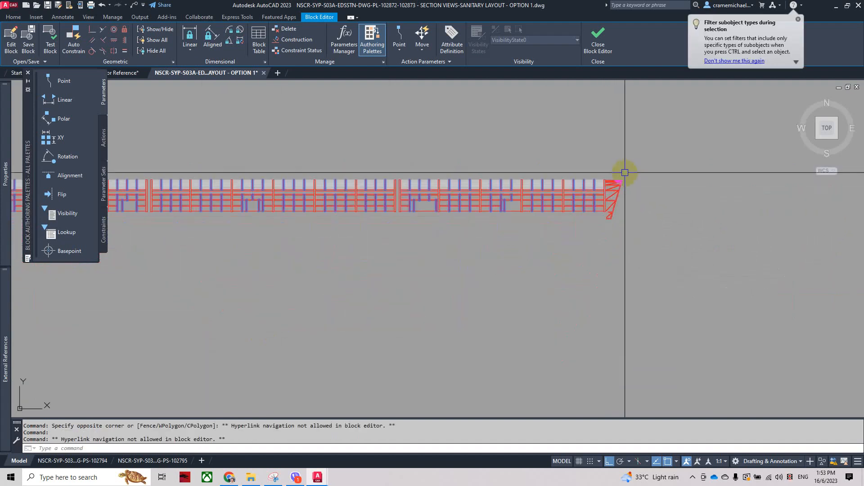
pyautogui.press('Escape')
pyautogui.press('Escape')
# Step: Select all the remaining roof framing geometry in the block and set its color to 8
pyautogui.click(660, 128)
pyautogui.click(191, 211)
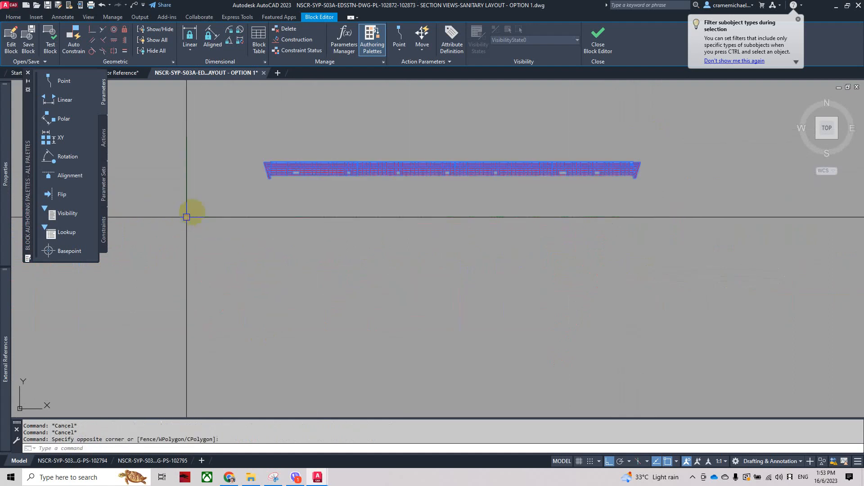
pyautogui.click(13, 17)
pyautogui.click(565, 30)
pyautogui.click(602, 117)
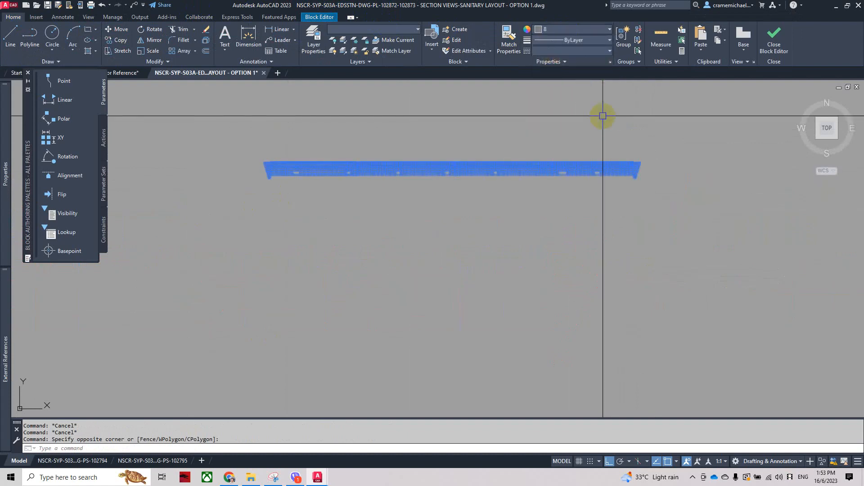
# Step: Save the changes to block A$C879afa55 and close the Block Editor
pyautogui.click(775, 49)
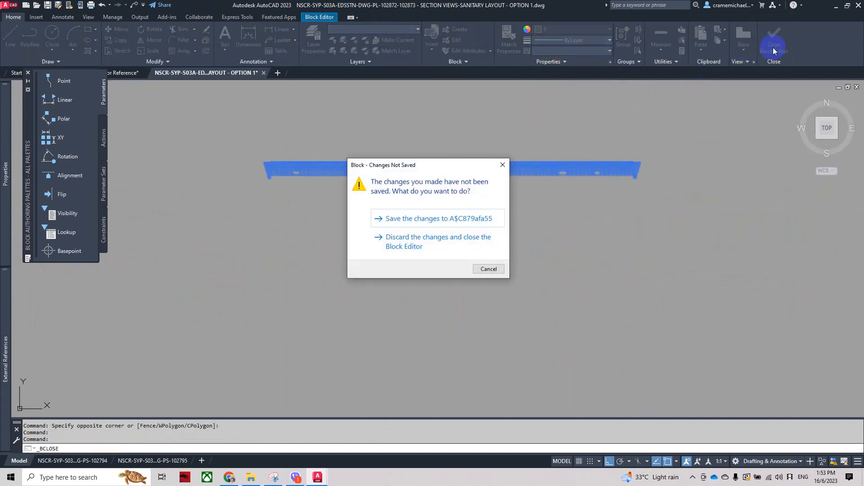
pyautogui.click(473, 218)
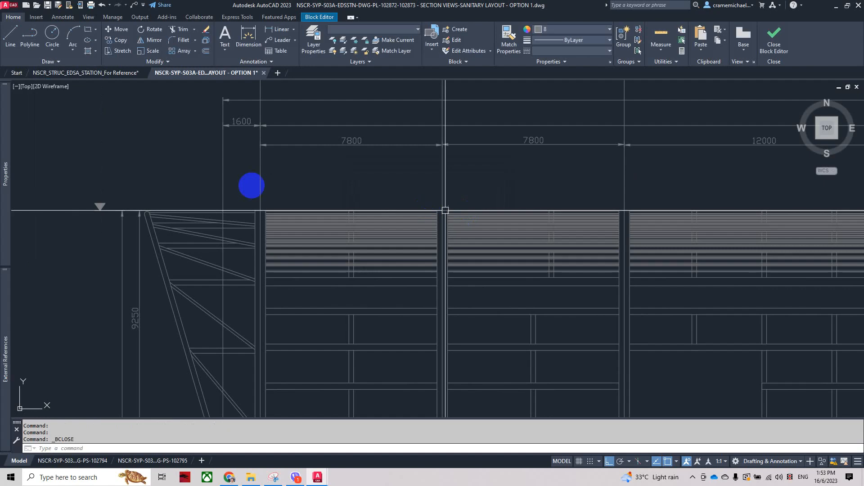
pyautogui.moveTo(274, 253); pyautogui.dragTo(260, 190, button='middle')
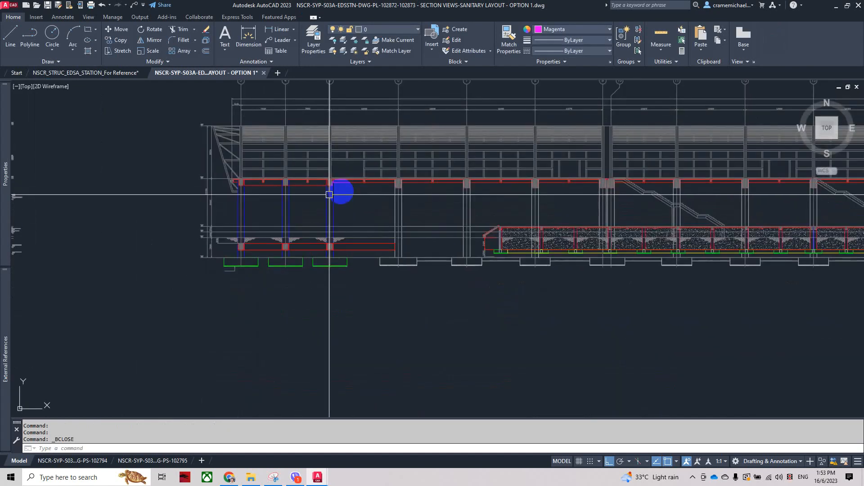
# Step: Open the longitudinal section block A$C16e40951 for editing from one of its green footings
pyautogui.scroll(8, 205, 185)
pyautogui.scroll(-7, 257, 264)
pyautogui.scroll(1, 250, 242)
pyautogui.scroll(4, 239, 232)
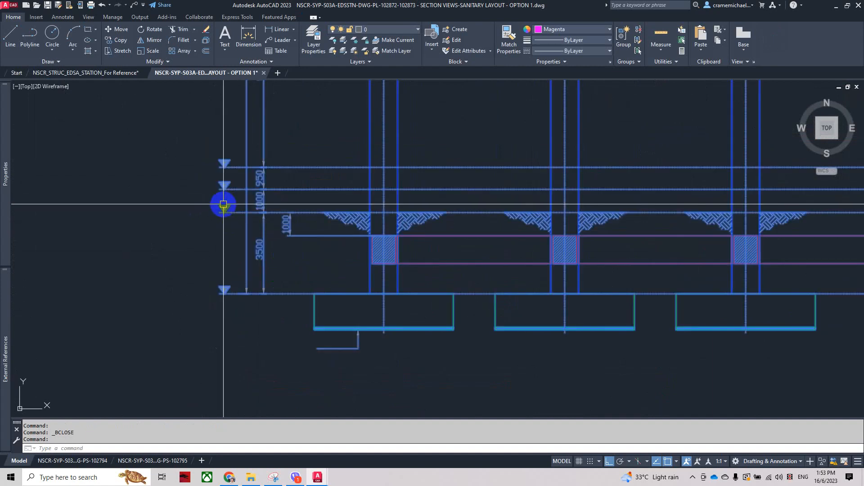
pyautogui.press('Escape')
pyautogui.press('Escape')
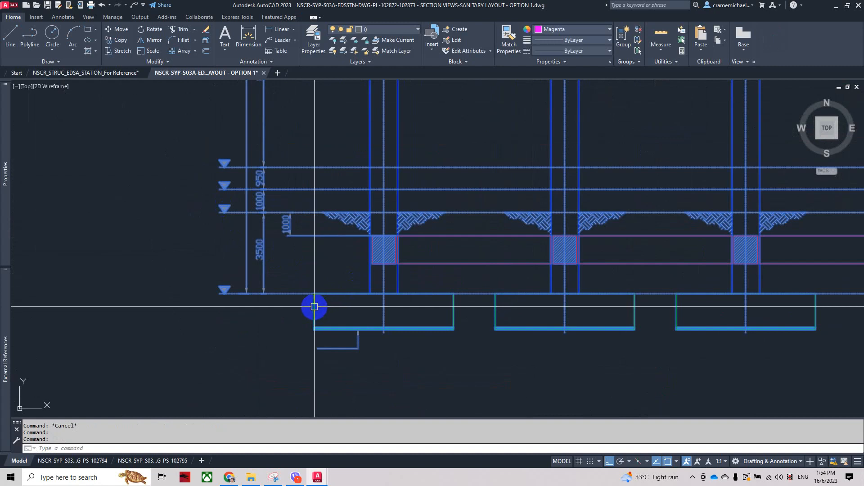
pyautogui.doubleClick(314, 311)
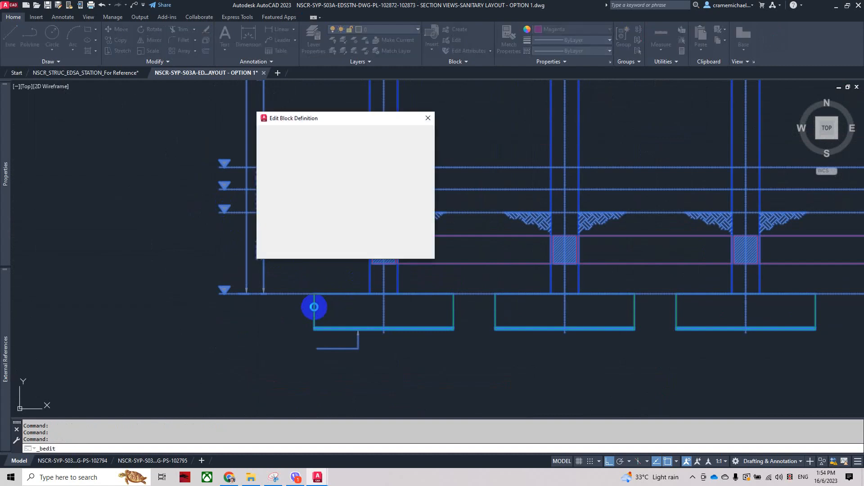
pyautogui.click(350, 252)
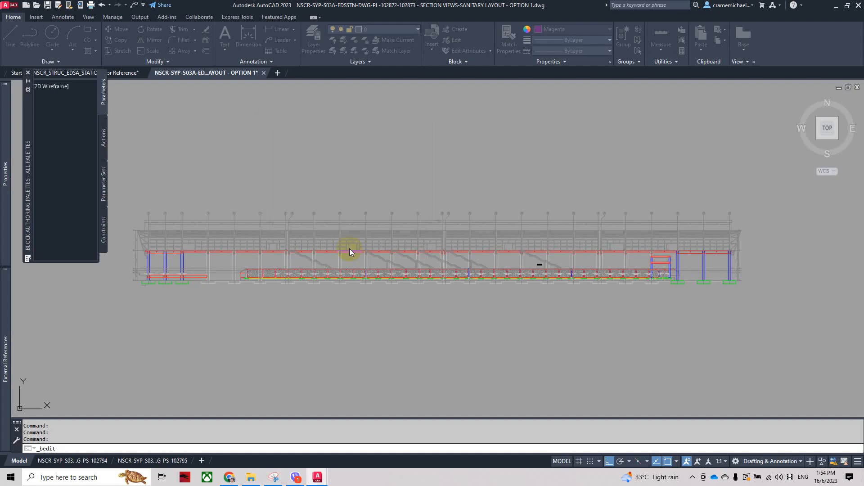
# Step: Open the nested block of the first green footing for editing, saving the changes to A$C16e40951
pyautogui.moveTo(167, 277); pyautogui.dragTo(326, 258, button='middle')
pyautogui.scroll(6, 326, 258)
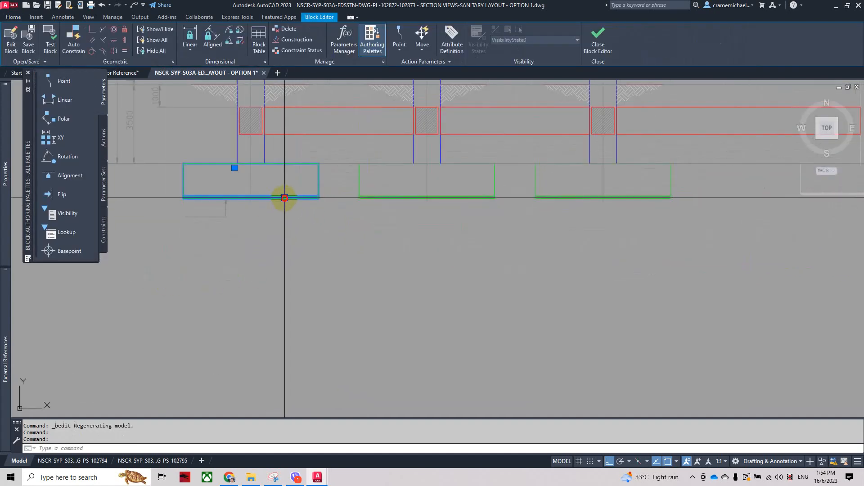
pyautogui.doubleClick(285, 198)
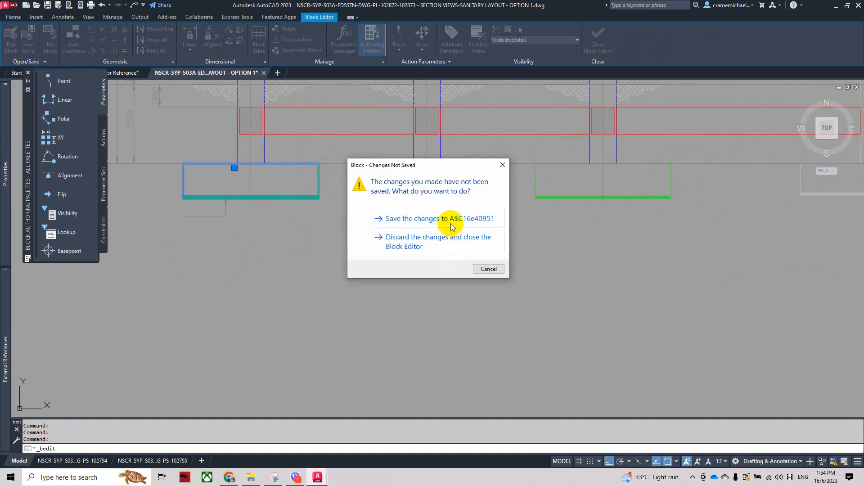
pyautogui.click(452, 224)
pyautogui.click(355, 252)
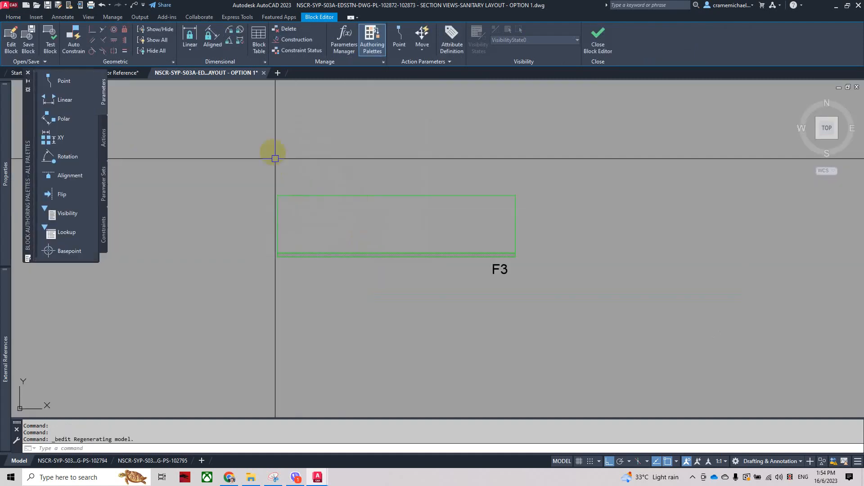
# Step: Set the footing outline and hatch to color 8 and erase the F3 label
pyautogui.click(275, 159)
pyautogui.click(542, 252)
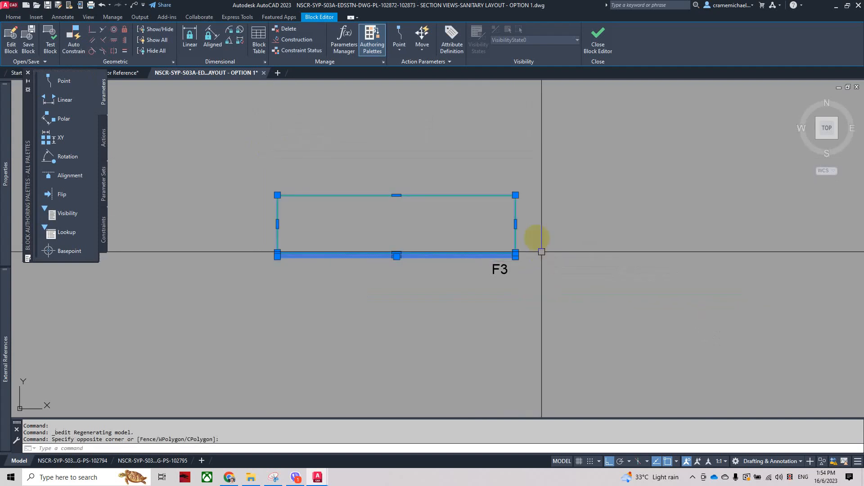
pyautogui.click(13, 18)
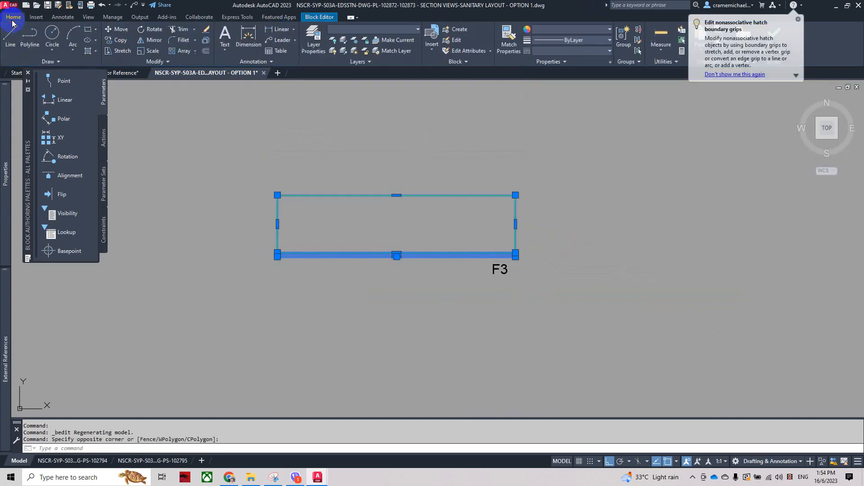
pyautogui.click(556, 30)
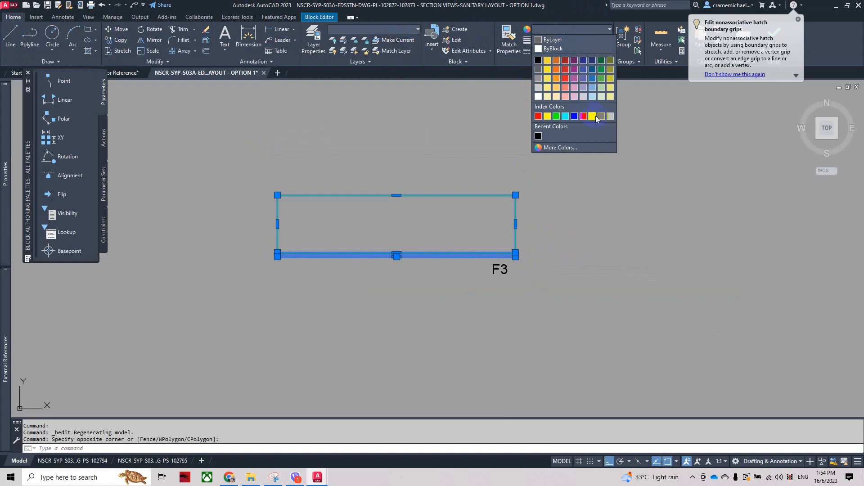
pyautogui.click(595, 117)
pyautogui.press('Escape')
pyautogui.write('e')
pyautogui.press('space')
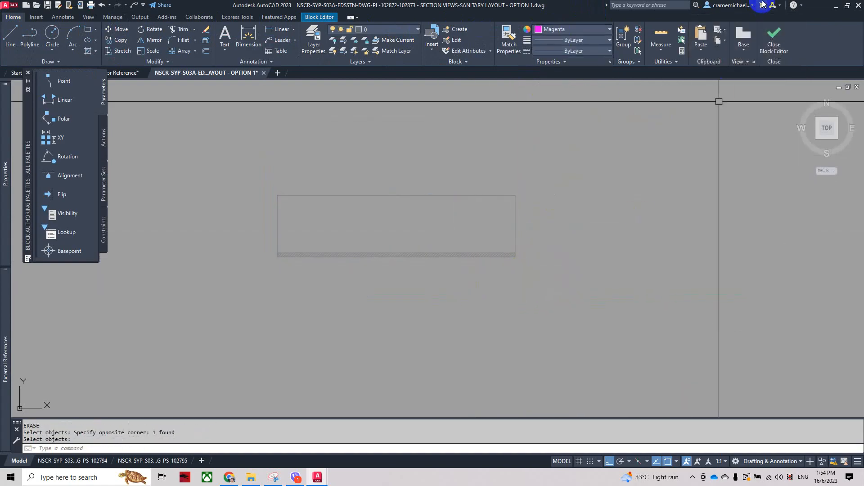
# Step: Save and close the footing block, and reopen section block A$C16e40951 for editing
pyautogui.click(772, 40)
pyautogui.click(461, 211)
pyautogui.scroll(-8, 220, 199)
pyautogui.scroll(7, 590, 198)
pyautogui.scroll(5, 585, 178)
pyautogui.doubleClick(495, 190)
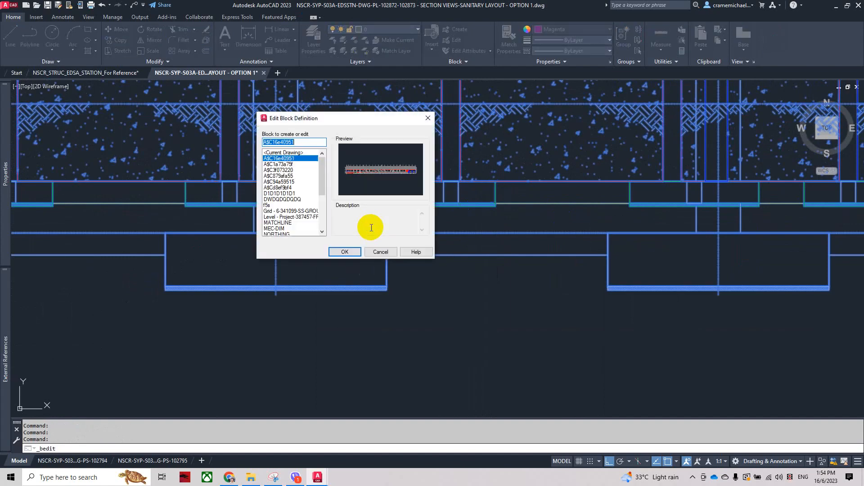
pyautogui.click(347, 251)
# Step: Select the red beam outlines with all similar objects, and set them and the layer SR-Ss_20_20_20-M_Reinforce concrete Beams to color 8
pyautogui.scroll(5, 446, 289)
pyautogui.doubleClick(425, 253)
pyautogui.press('Escape')
pyautogui.rightClick(392, 242)
pyautogui.click(422, 380)
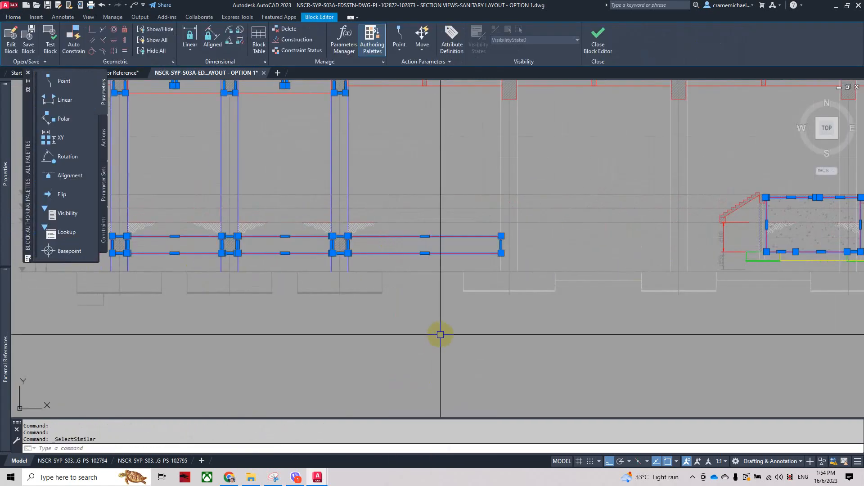
pyautogui.scroll(-5, 440, 343)
pyautogui.click(13, 17)
pyautogui.click(418, 30)
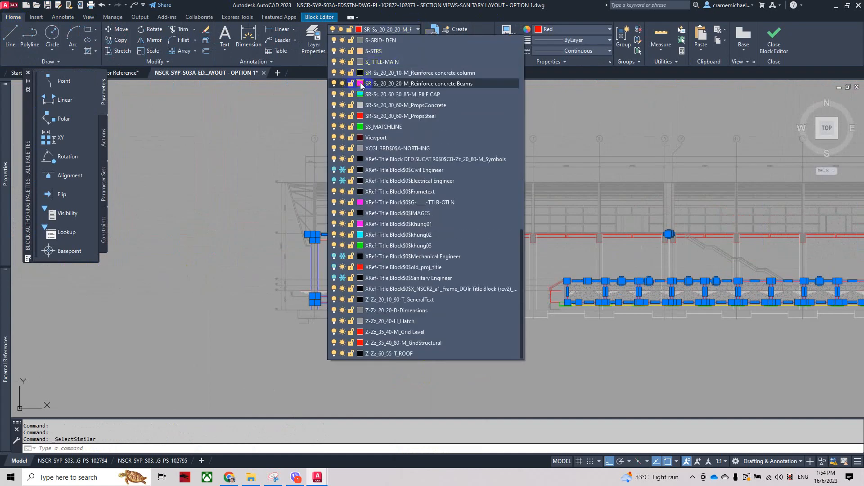
pyautogui.click(360, 84)
pyautogui.click(566, 30)
pyautogui.click(601, 118)
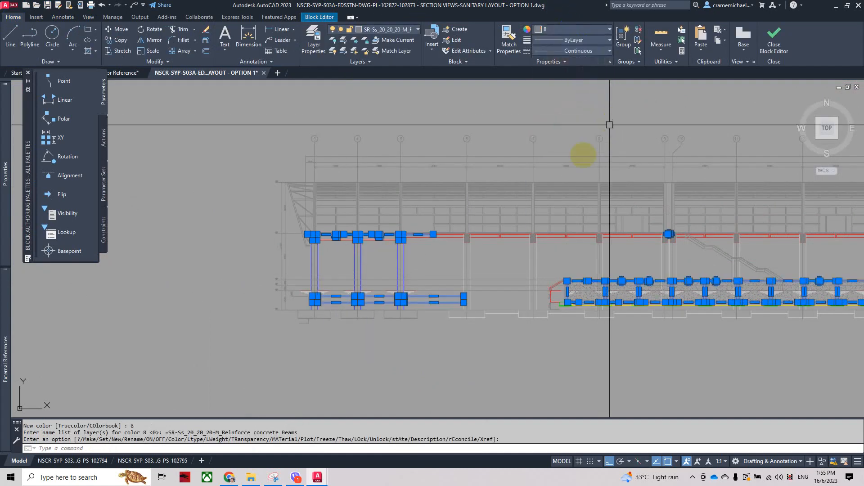
# Step: Select the red line beneath the upper-level beams with all similar lines, and set their color to 8
pyautogui.scroll(4, 333, 281)
pyautogui.click(347, 260)
pyautogui.click(328, 268)
pyautogui.scroll(4, 335, 155)
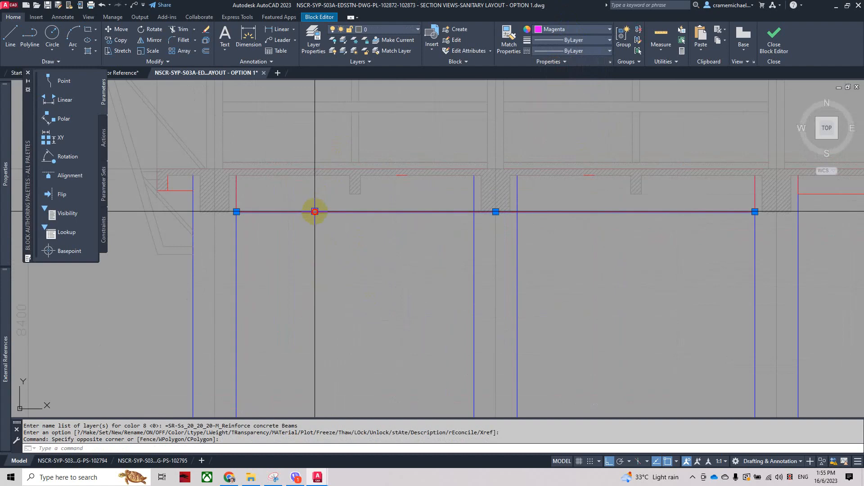
pyautogui.click(315, 211)
pyautogui.scroll(-6, 315, 212)
pyautogui.rightClick(315, 211)
pyautogui.click(356, 366)
pyautogui.click(581, 30)
pyautogui.click(600, 116)
pyautogui.press('Escape')
# Step: Select a blue column outline with all similar objects, and set them and the layer SR-Ss_20_20_10-M_Reinforce concrete column to color 8
pyautogui.moveTo(371, 244); pyautogui.dragTo(366, 243, button='middle')
pyautogui.scroll(4, 366, 242)
pyautogui.click(350, 239)
pyautogui.scroll(-5, 386, 199)
pyautogui.rightClick(379, 194)
pyautogui.click(434, 350)
pyautogui.click(580, 35)
pyautogui.click(599, 117)
pyautogui.click(417, 30)
pyautogui.click(360, 74)
pyautogui.click(328, 209)
pyautogui.click(339, 265)
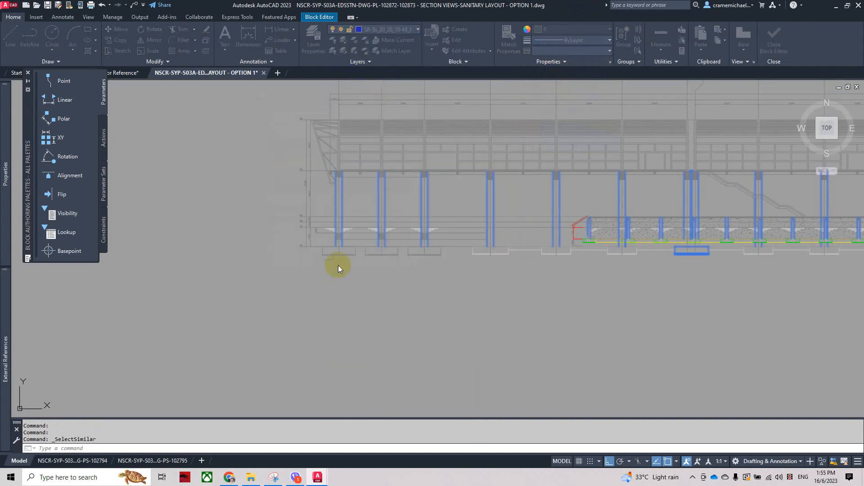
pyautogui.press('Escape')
# Step: Set the color of the red stair block at the end of the filled platform to 8
pyautogui.scroll(8, 601, 225)
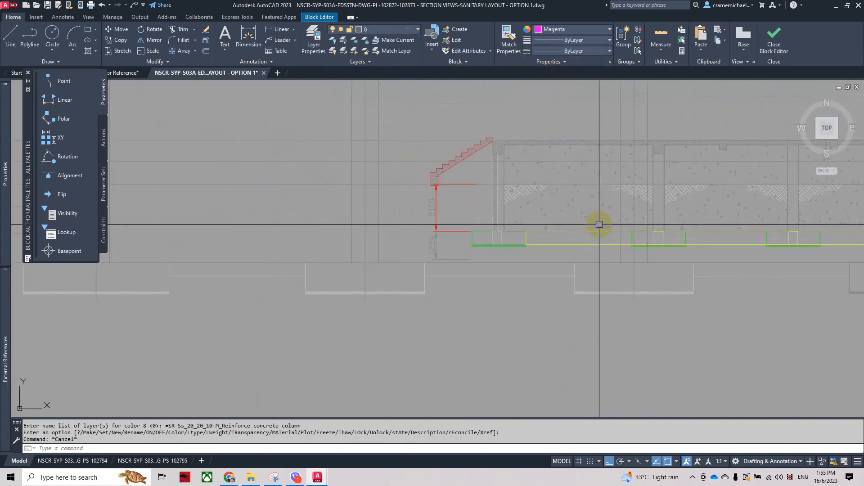
pyautogui.scroll(3, 347, 149)
pyautogui.click(361, 139)
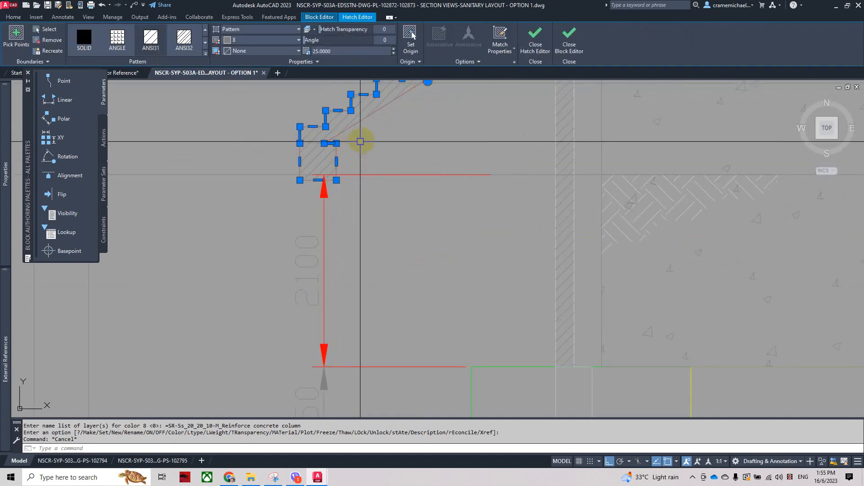
pyautogui.press('Escape')
pyautogui.scroll(3, 386, 145)
pyautogui.scroll(2, 393, 180)
pyautogui.doubleClick(393, 179)
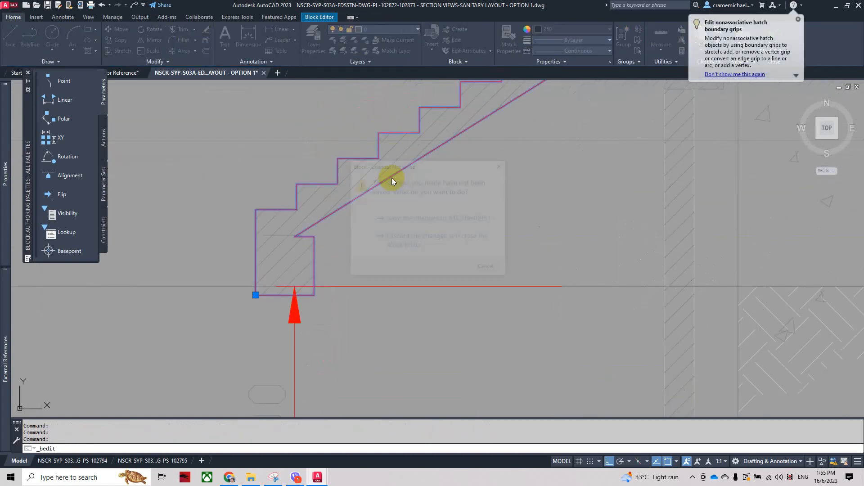
pyautogui.click(487, 270)
pyautogui.click(397, 172)
pyautogui.click(575, 31)
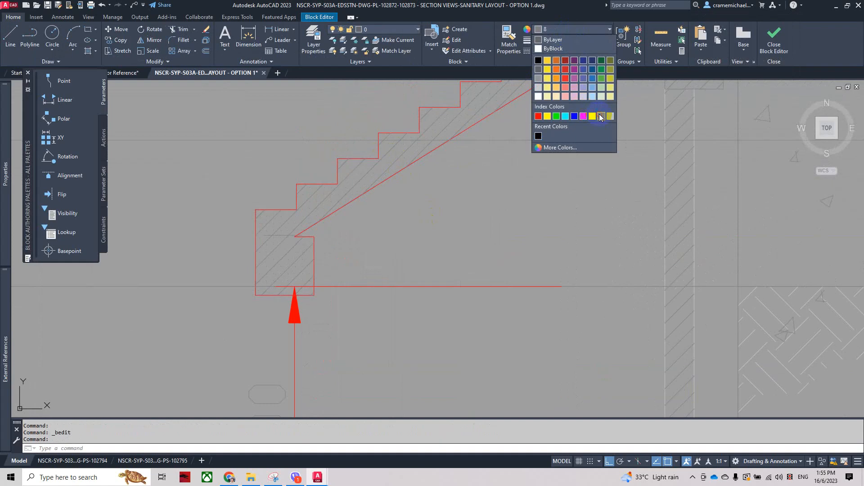
pyautogui.click(603, 116)
# Step: Open the nested stair block for editing, saving the changes to A$C16e40951
pyautogui.scroll(-4, 529, 150)
pyautogui.scroll(3, 482, 168)
pyautogui.doubleClick(449, 157)
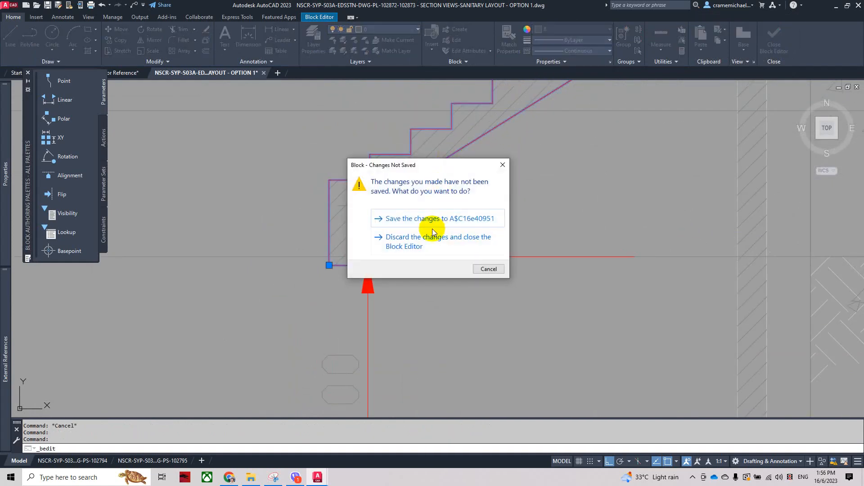
pyautogui.click(433, 224)
pyautogui.click(348, 251)
# Step: Select all the stair geometry, set its color to 8, and close the block with its changes saved
pyautogui.scroll(-6, 440, 166)
pyautogui.click(381, 121)
pyautogui.click(533, 235)
pyautogui.click(578, 33)
pyautogui.click(603, 116)
pyautogui.click(782, 34)
pyautogui.click(421, 219)
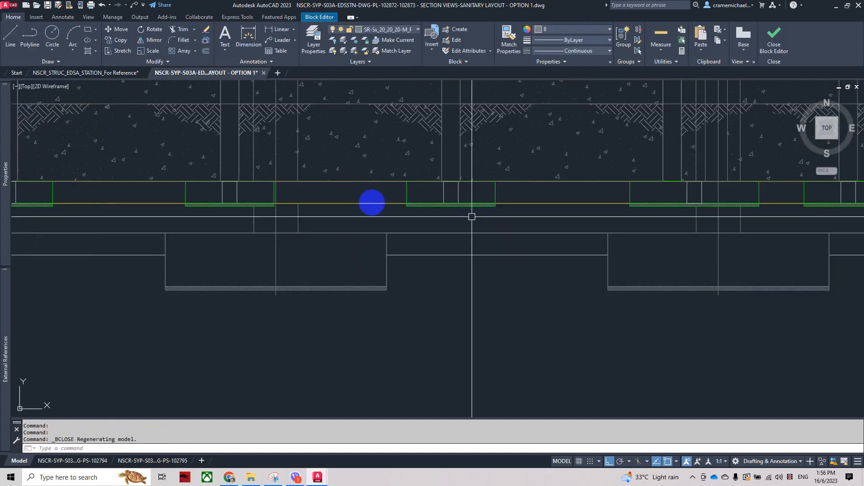
# Step: Reopen section block A$C16e40951 and open its nested foundation block D1D1D1D1D1 for editing
pyautogui.scroll(-5, 502, 192)
pyautogui.scroll(6, 197, 191)
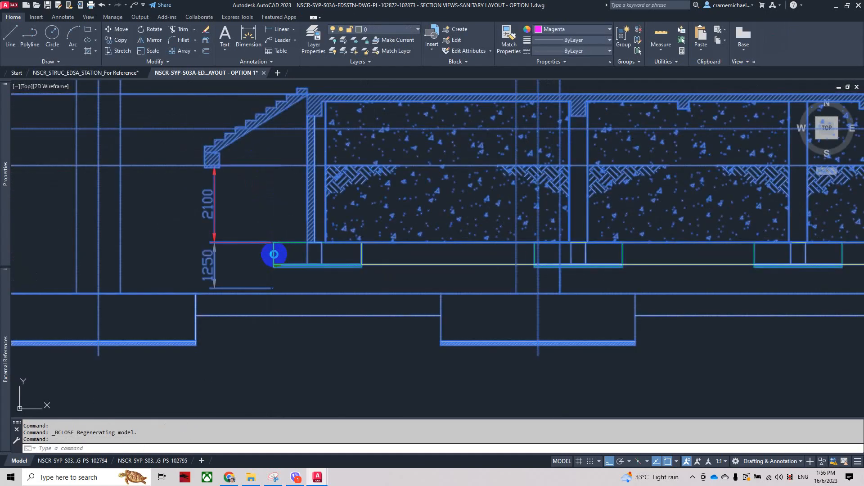
pyautogui.doubleClick(274, 251)
pyautogui.click(345, 252)
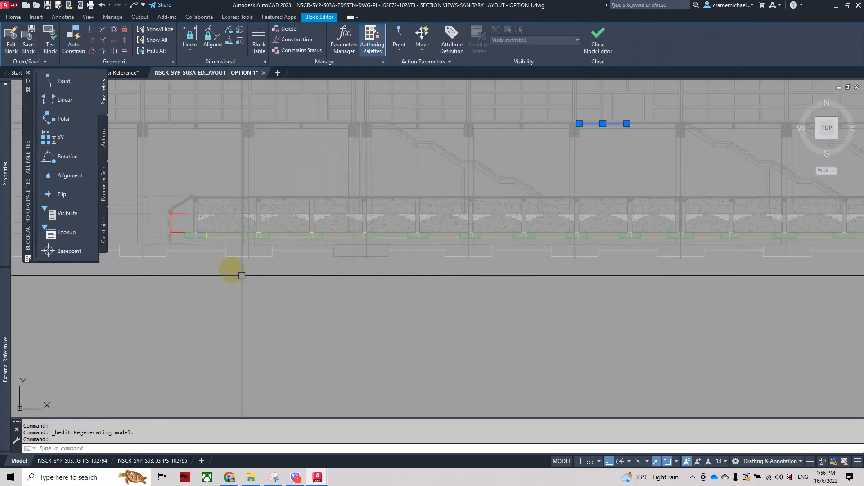
pyautogui.doubleClick(361, 220)
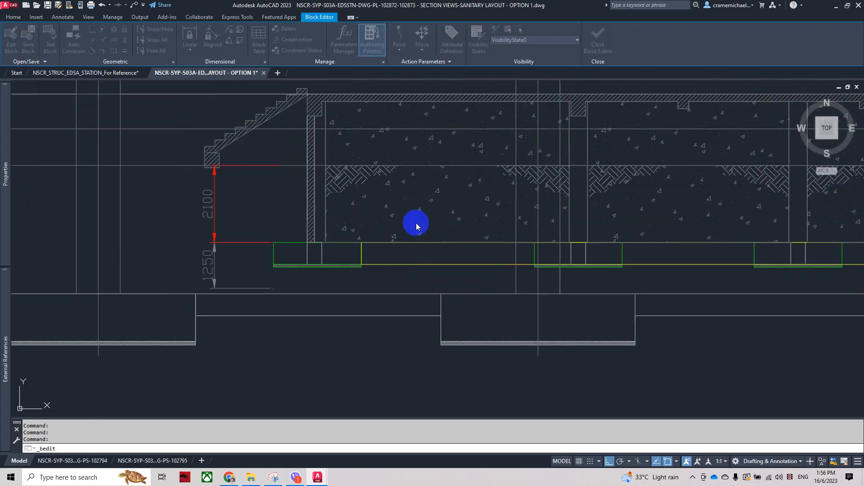
pyautogui.click(353, 246)
# Step: Select the FG1 label with all similar labels in the foundation block, and erase them
pyautogui.scroll(8, 286, 234)
pyautogui.moveTo(286, 234); pyautogui.dragTo(349, 204, button='middle')
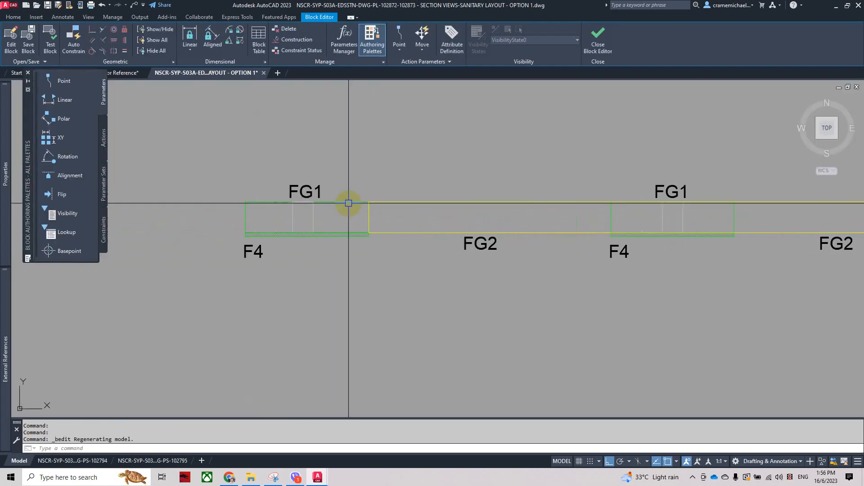
pyautogui.rightClick(312, 194)
pyautogui.click(328, 366)
pyautogui.press('Delete')
# Step: Set all the remaining foundation geometry to color 8, and close block D1D1D1D1D1 with its changes saved
pyautogui.click(280, 242)
pyautogui.click(13, 17)
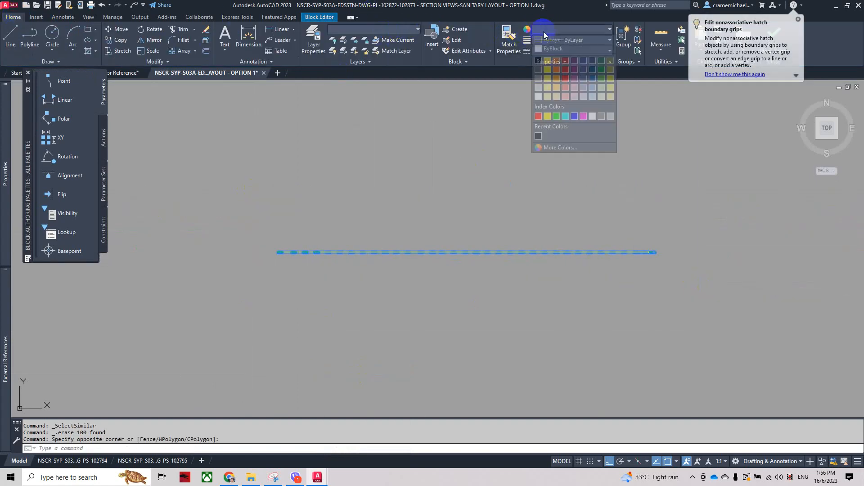
pyautogui.click(799, 19)
pyautogui.click(785, 31)
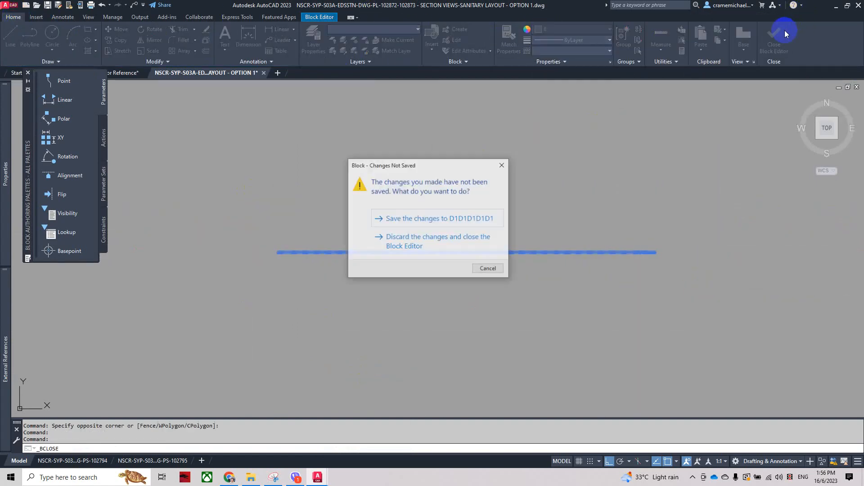
pyautogui.click(431, 219)
# Step: Save the sanitary layout drawing
pyautogui.scroll(-2, 310, 228)
pyautogui.click(9, 6)
pyautogui.click(9, 6)
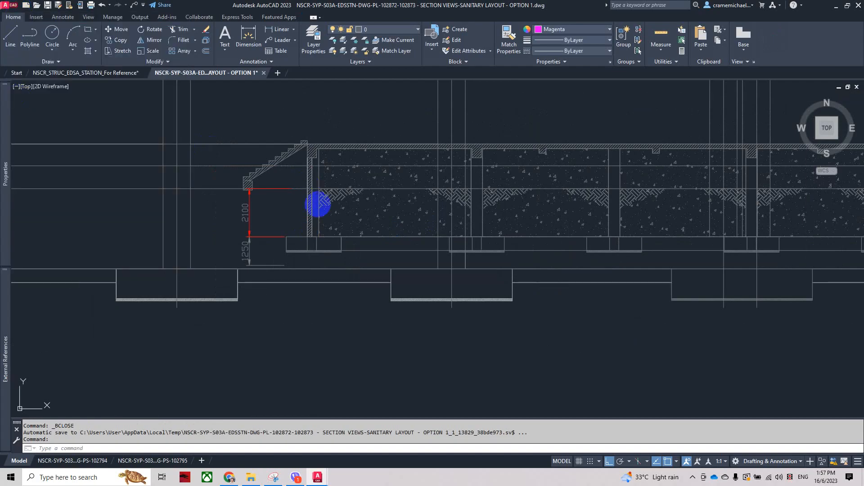
pyautogui.hotkey('ctrl', 's')
# Step: Open section block A$C16e40951 for editing at the red 2100 dimension beside the stair
pyautogui.scroll(-3, 311, 226)
pyautogui.scroll(5, 533, 247)
pyautogui.scroll(2, 412, 266)
pyautogui.scroll(-4, 414, 217)
pyautogui.scroll(3, 662, 236)
pyautogui.scroll(-3, 289, 222)
pyautogui.scroll(3, 369, 222)
pyautogui.doubleClick(369, 223)
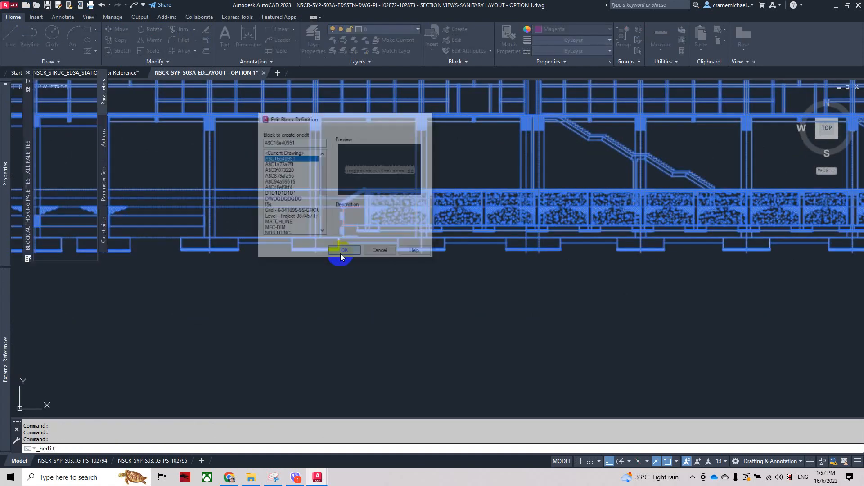
pyautogui.click(340, 253)
pyautogui.scroll(5, 363, 243)
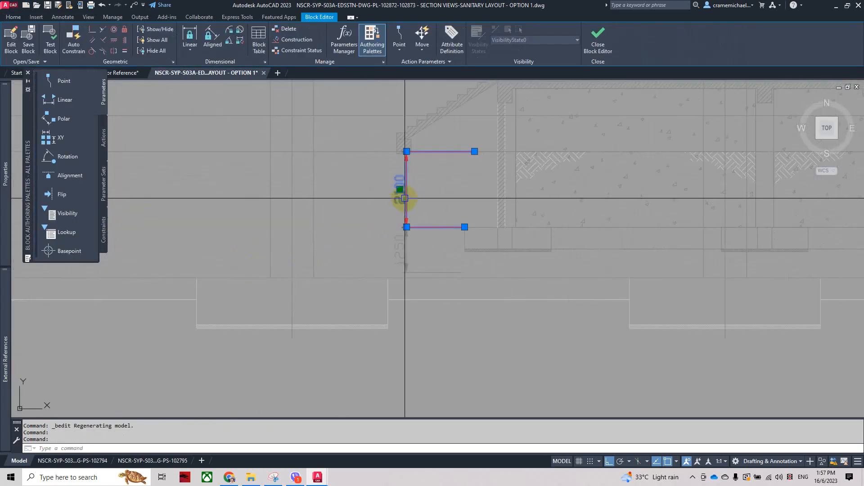
# Step: Open dimension style ISO-25 for modification, check its line and arrow settings, and accept them with the line colors kept ByLayer
pyautogui.click(61, 18)
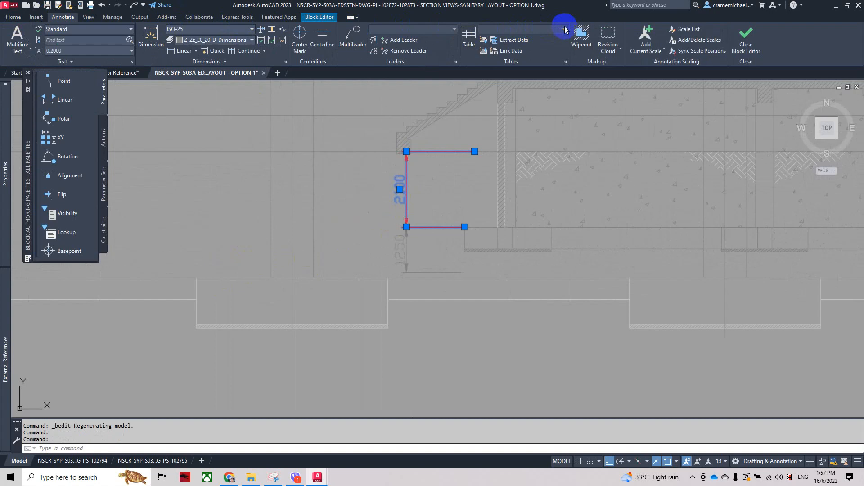
pyautogui.rightClick(404, 170)
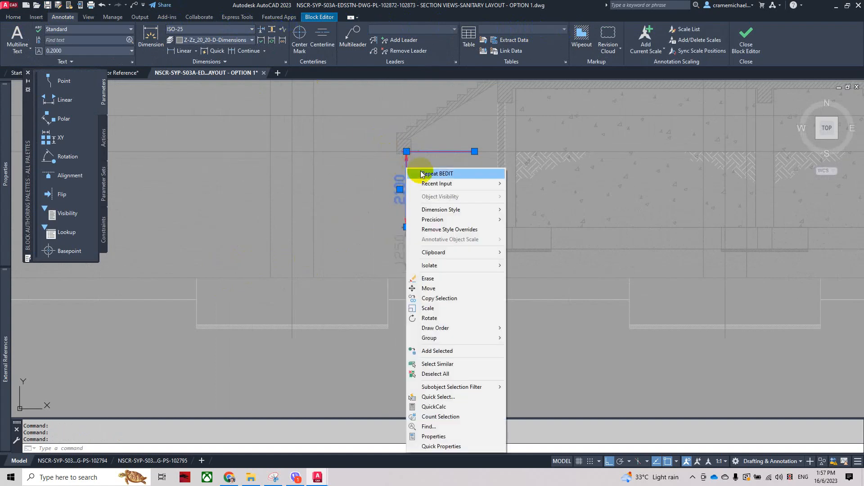
pyautogui.click(285, 62)
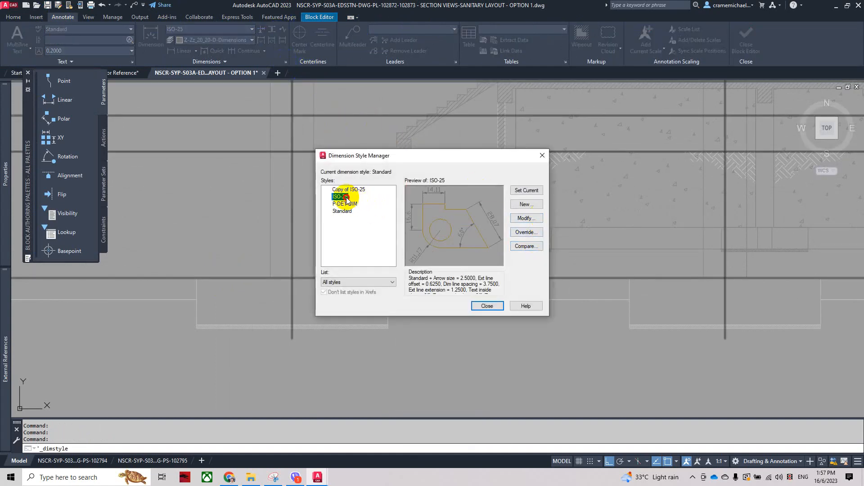
pyautogui.click(521, 218)
pyautogui.click(356, 136)
pyautogui.click(317, 137)
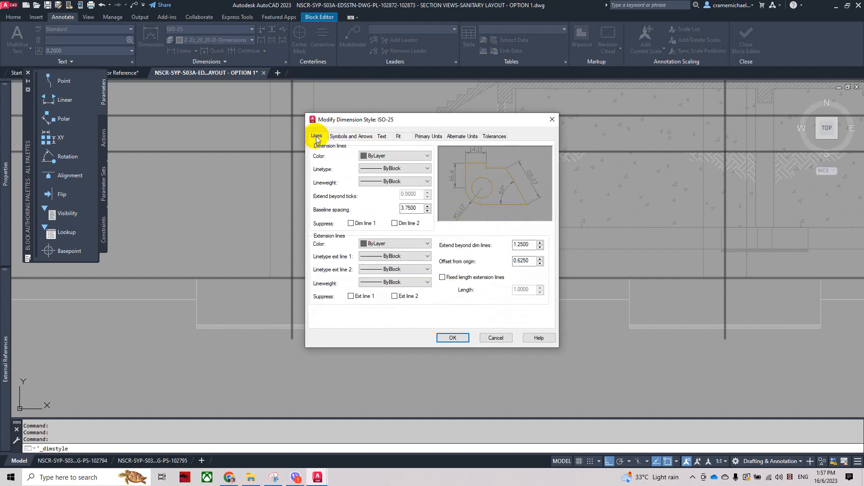
pyautogui.click(363, 136)
pyautogui.click(453, 338)
pyautogui.click(482, 303)
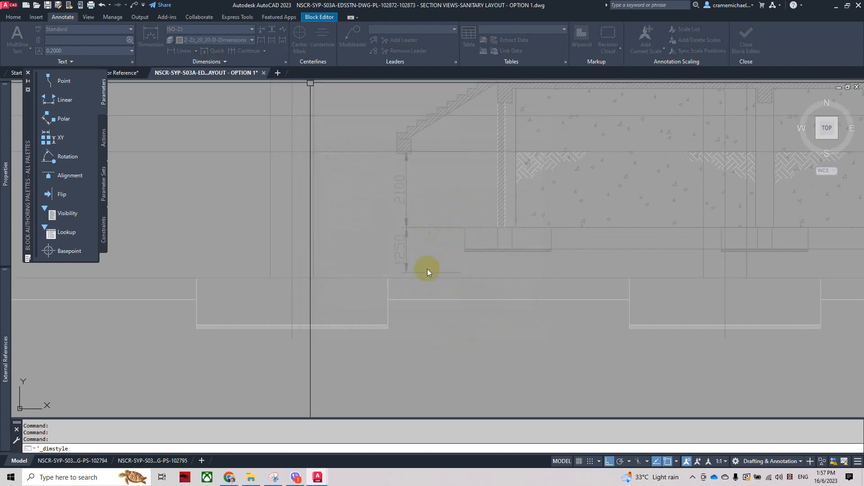
pyautogui.press('Escape')
pyautogui.scroll(-4, 451, 191)
pyautogui.scroll(6, 402, 236)
pyautogui.click(400, 235)
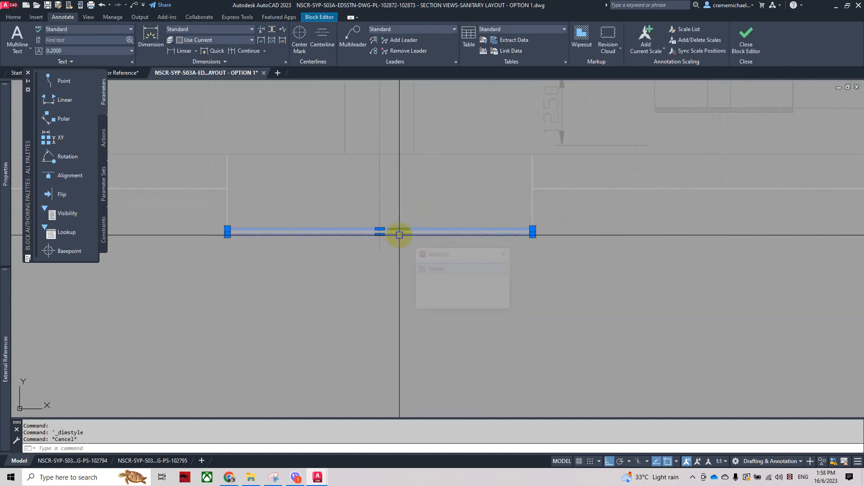
pyautogui.click(251, 194)
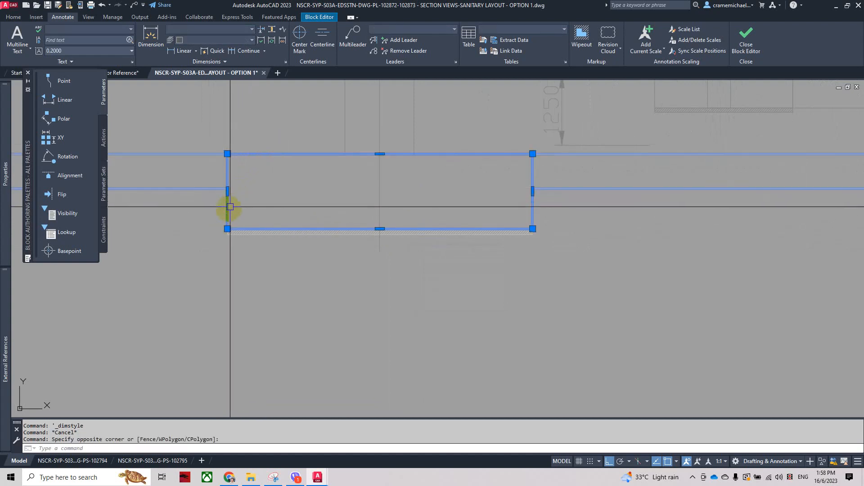
pyautogui.click(228, 206)
pyautogui.press('Escape')
pyautogui.click(227, 205)
pyautogui.doubleClick(227, 205)
pyautogui.press('Escape')
pyautogui.scroll(-6, 450, 214)
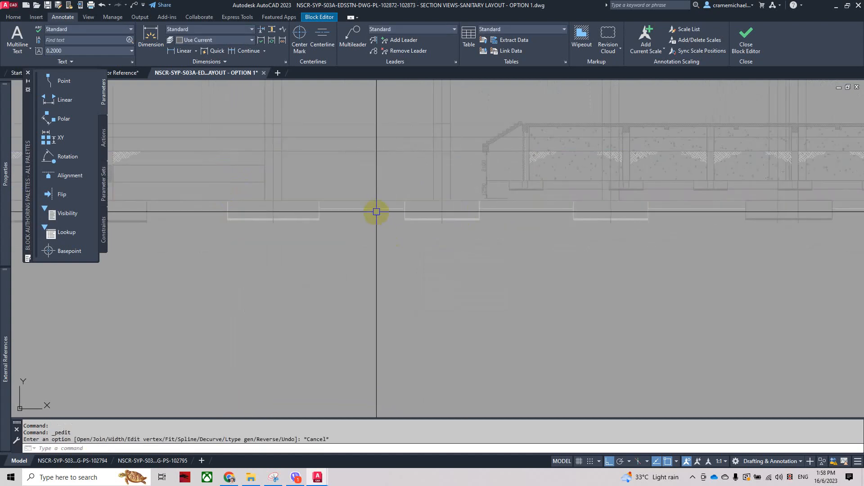
pyautogui.click(376, 211)
pyautogui.rightClick(377, 212)
pyautogui.click(439, 384)
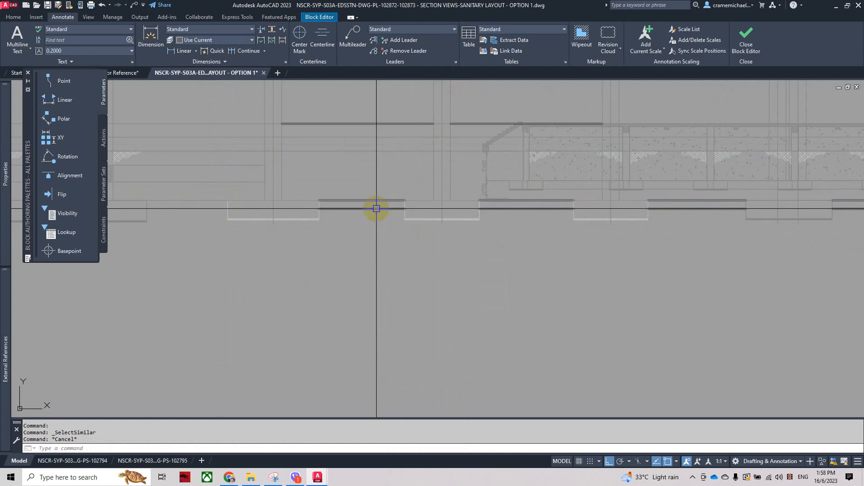
# Step: Open the nested block of beams between the footings, set its geometry to color 8, and close it with the changes saved
pyautogui.doubleClick(377, 208)
pyautogui.click(416, 221)
pyautogui.click(347, 250)
pyautogui.click(263, 194)
pyautogui.click(491, 248)
pyautogui.click(18, 18)
pyautogui.click(588, 32)
pyautogui.click(589, 124)
pyautogui.press('Escape')
pyautogui.click(421, 220)
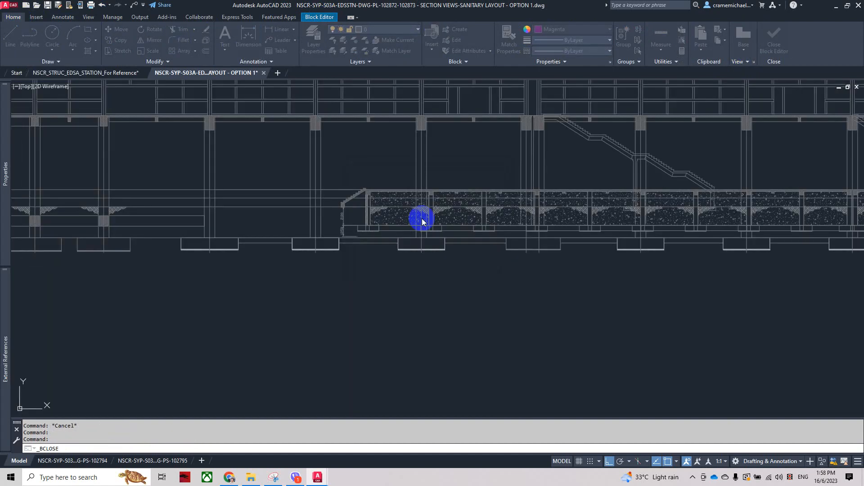
# Step: Reopen the longitudinal section block for editing at the soil hatches beside the first piers
pyautogui.scroll(5, 315, 253)
pyautogui.doubleClick(316, 254)
pyautogui.click(334, 251)
pyautogui.moveTo(334, 254); pyautogui.dragTo(431, 233, button='middle')
pyautogui.scroll(5, 310, 174)
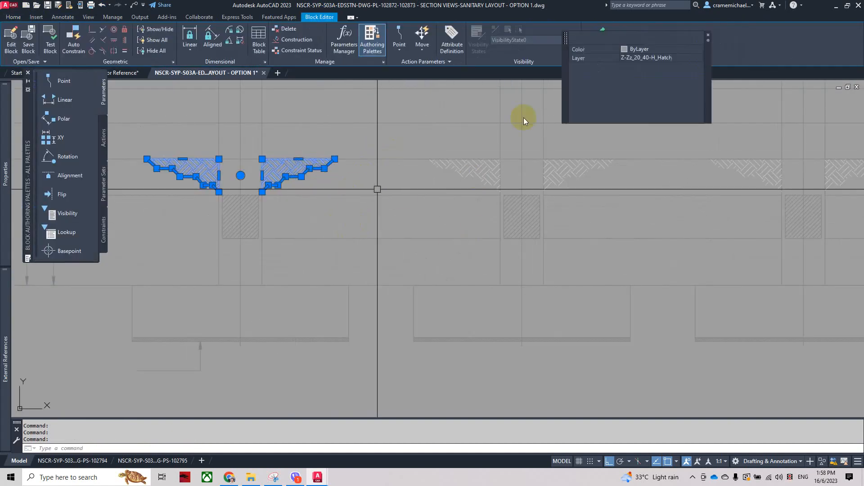
pyautogui.press('Escape')
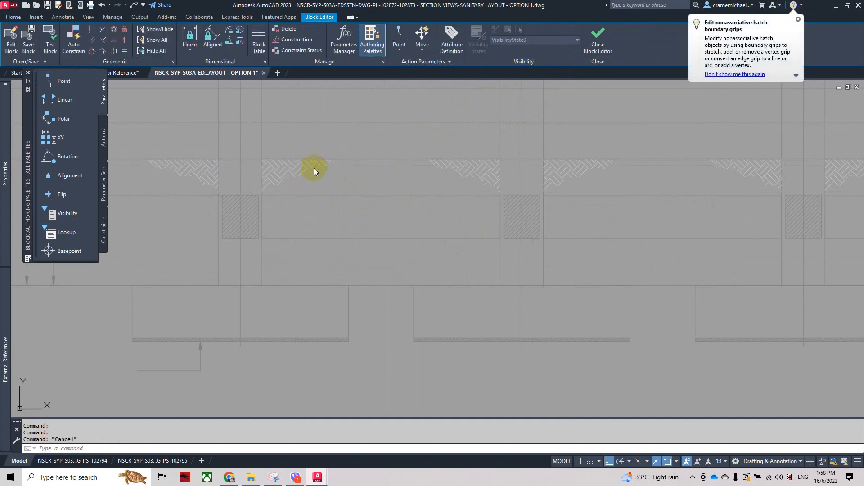
# Step: Set the soil hatch on both sides of the first pier to color 8
pyautogui.click(17, 19)
pyautogui.click(388, 31)
pyautogui.click(564, 32)
pyautogui.click(565, 29)
pyautogui.click(609, 118)
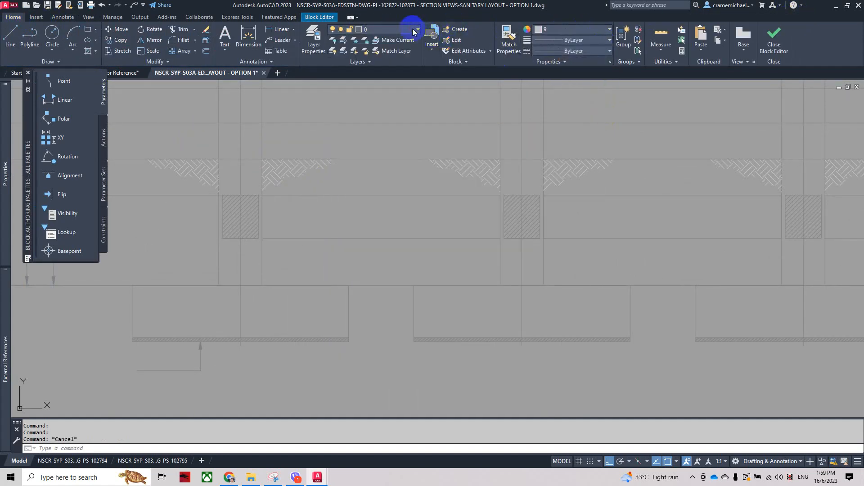
pyautogui.click(413, 29)
pyautogui.click(286, 174)
pyautogui.click(418, 29)
pyautogui.click(365, 321)
pyautogui.click(569, 28)
pyautogui.click(610, 116)
pyautogui.press('Escape')
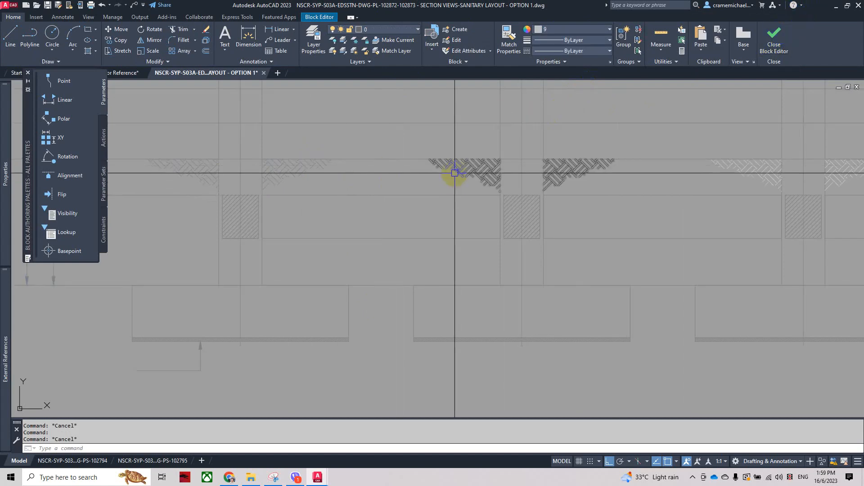
# Step: Match the recolored soil hatch's properties onto the other soil hatches along the section
pyautogui.click(455, 174)
pyautogui.press('Escape')
pyautogui.scroll(-2, 361, 154)
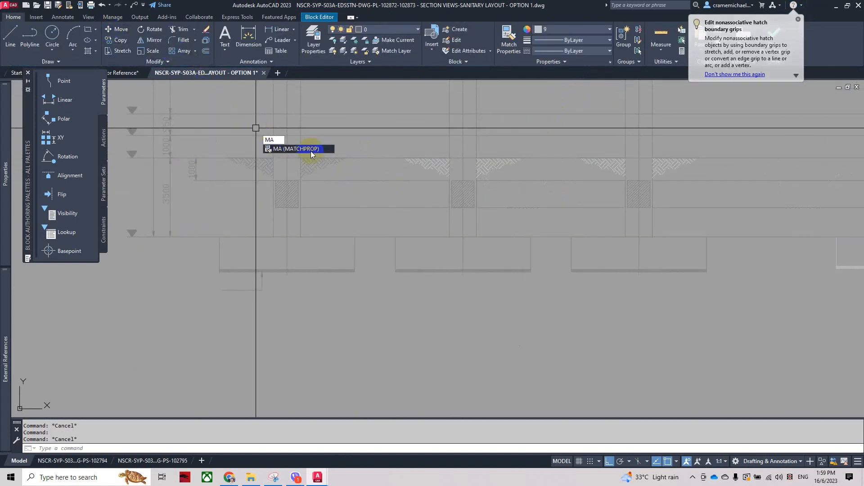
pyautogui.press('space')
pyautogui.click(311, 170)
pyautogui.click(489, 170)
pyautogui.click(608, 170)
pyautogui.moveTo(546, 182); pyautogui.dragTo(383, 182, button='middle')
pyautogui.scroll(-3, 383, 182)
pyautogui.moveTo(653, 180); pyautogui.dragTo(323, 176, button='middle')
pyautogui.scroll(3, 323, 172)
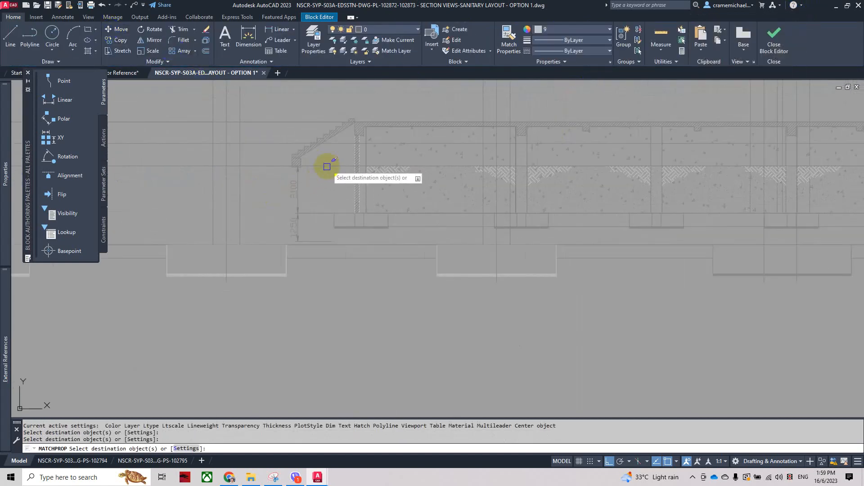
pyautogui.scroll(-8, 171, 174)
pyautogui.scroll(5, 576, 170)
pyautogui.click(735, 195)
pyautogui.moveTo(505, 231); pyautogui.dragTo(838, 218, button='middle')
pyautogui.moveTo(421, 237); pyautogui.dragTo(666, 230, button='middle')
pyautogui.rightClick(376, 210)
pyautogui.click(386, 217)
pyautogui.scroll(4, 391, 198)
pyautogui.press('Escape')
# Step: Match a gray footing line's properties onto the white footing base lines beneath the filled platform
pyautogui.click(589, 179)
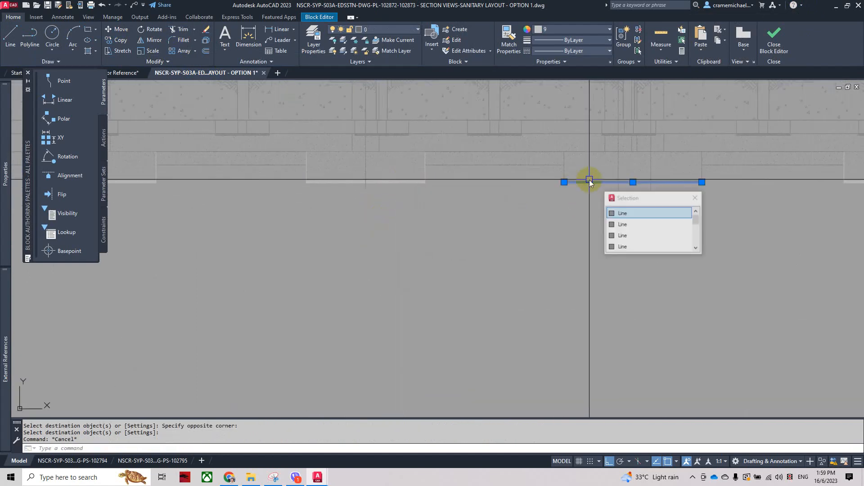
pyautogui.scroll(4, 589, 180)
pyautogui.press('Escape')
pyautogui.press('Escape')
pyautogui.click(531, 182)
pyautogui.scroll(-3, 428, 192)
pyautogui.moveTo(263, 183); pyautogui.dragTo(648, 184, button='middle')
pyautogui.scroll(-2, 678, 183)
pyautogui.click(677, 167)
pyautogui.click(258, 215)
pyautogui.moveTo(258, 214); pyautogui.dragTo(520, 242, button='middle')
pyautogui.scroll(-5, 342, 193)
pyautogui.click(616, 189)
pyautogui.click(439, 217)
# Step: Continue the property match onto the remaining white footing base lines along the section
pyautogui.scroll(-3, 440, 218)
pyautogui.moveTo(272, 216); pyautogui.dragTo(565, 216, button='middle')
pyautogui.scroll(2, 564, 216)
pyautogui.click(565, 215)
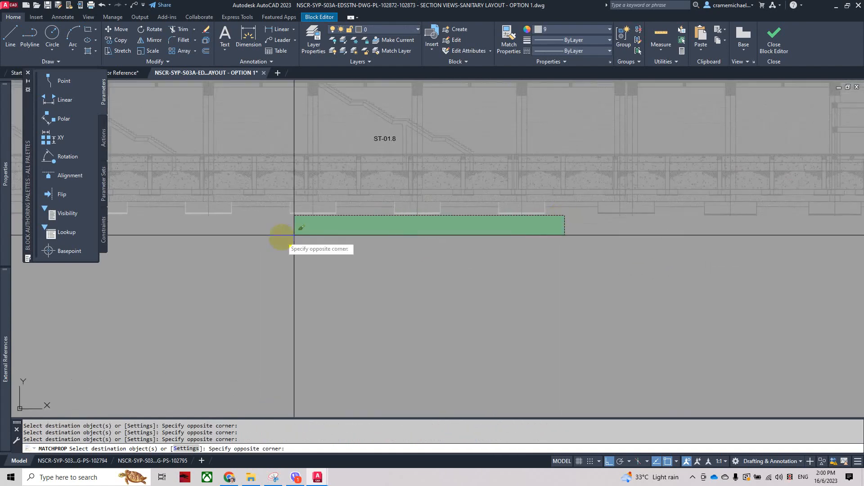
pyautogui.moveTo(164, 210); pyautogui.dragTo(372, 225, button='middle')
pyautogui.click(373, 242)
pyautogui.click(181, 222)
pyautogui.moveTo(490, 217); pyautogui.dragTo(189, 254, button='middle')
pyautogui.scroll(2, 583, 228)
pyautogui.moveTo(630, 224); pyautogui.dragTo(473, 231, button='middle')
pyautogui.scroll(3, 473, 231)
pyautogui.press('Return')
# Step: Erase the selected leftover object, and set the hatched wall's line with all similar objects to color 8
pyautogui.write('e')
pyautogui.press('Return')
pyautogui.scroll(4, 386, 215)
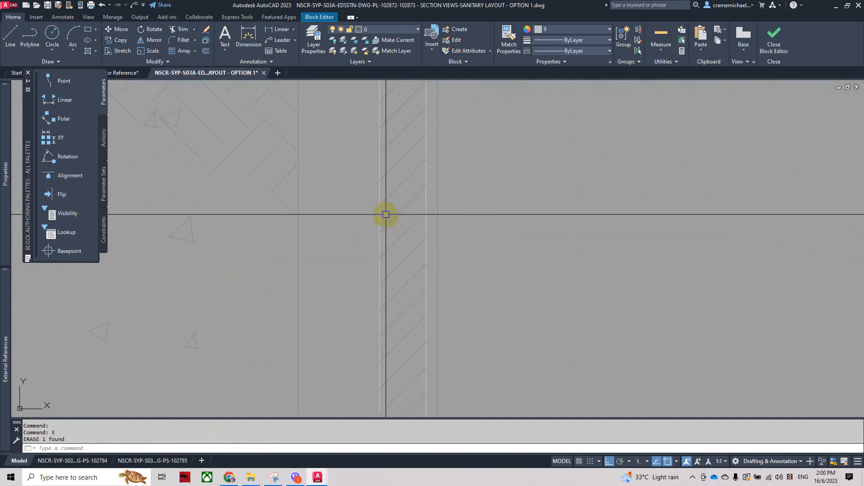
pyautogui.rightClick(383, 218)
pyautogui.click(438, 371)
pyautogui.click(610, 29)
pyautogui.click(601, 118)
pyautogui.press('Escape')
pyautogui.press('Escape')
# Step: Open stair block A$C3f073220, set all its geometry to color 8, and close it with the changes saved
pyautogui.scroll(-5, 573, 183)
pyautogui.scroll(-5, 476, 206)
pyautogui.scroll(6, 401, 141)
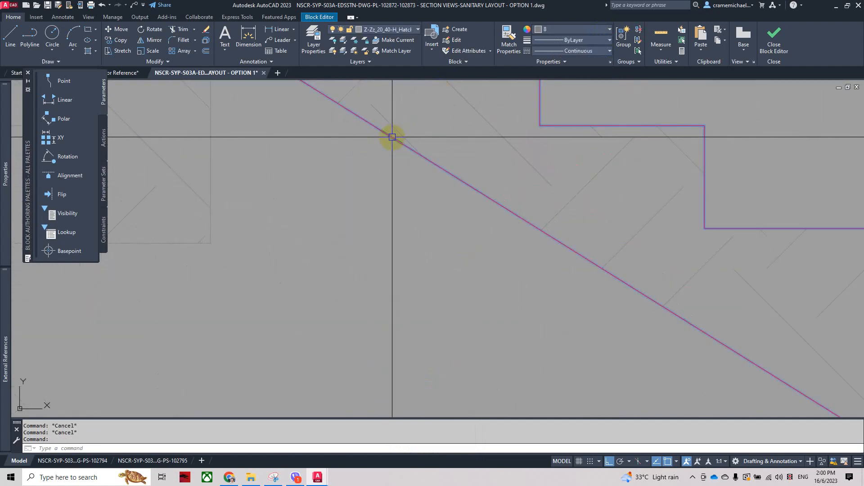
pyautogui.doubleClick(392, 137)
pyautogui.click(440, 221)
pyautogui.click(356, 251)
pyautogui.click(252, 99)
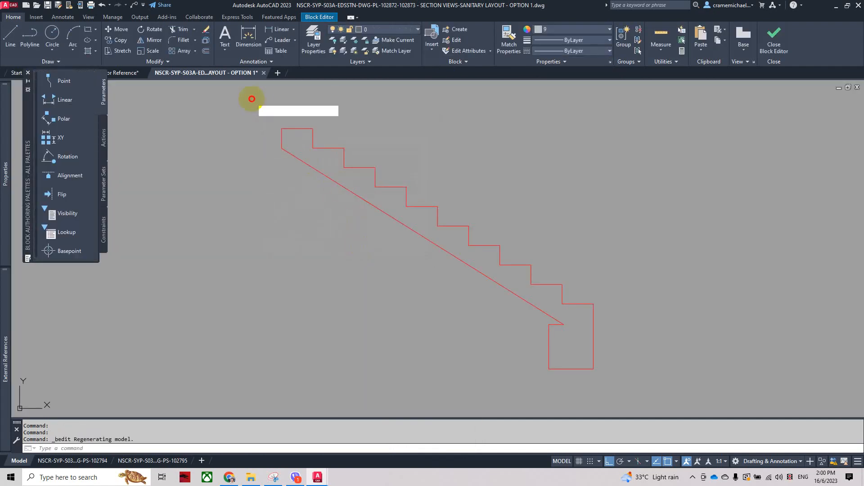
pyautogui.click(631, 388)
pyautogui.click(585, 30)
pyautogui.click(600, 117)
pyautogui.click(777, 38)
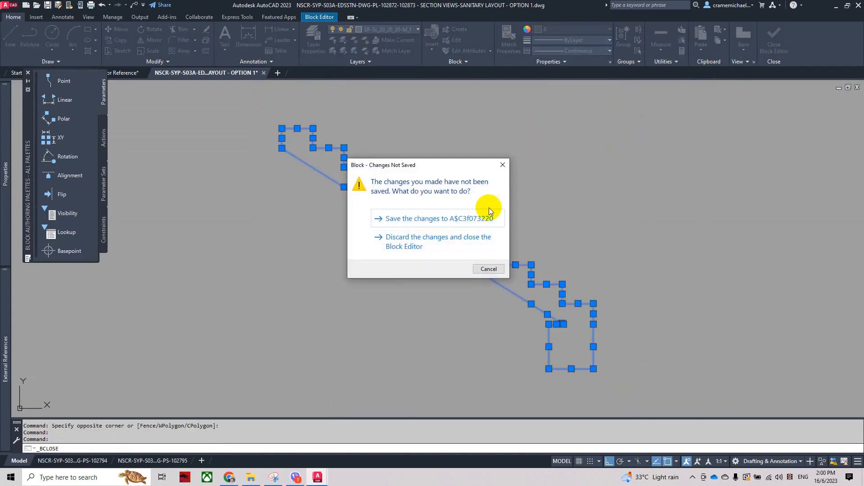
pyautogui.click(488, 218)
# Step: Switch to the NSCR_STRUC_EDSA_STATION_For Reference drawing and start a copy with its base point at grid bubble 3
pyautogui.scroll(-3, 512, 245)
pyautogui.scroll(5, 234, 330)
pyautogui.scroll(-5, 665, 214)
pyautogui.scroll(4, 252, 276)
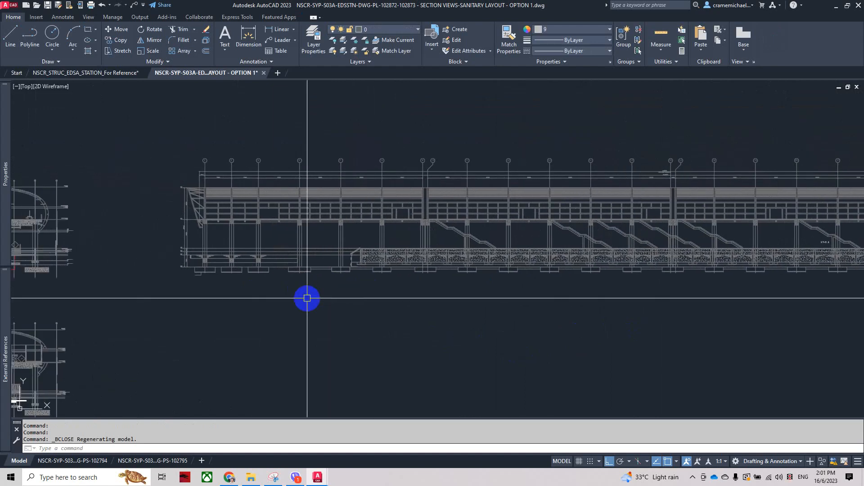
pyautogui.click(117, 73)
pyautogui.scroll(-3, 271, 221)
pyautogui.scroll(2, 208, 220)
pyautogui.scroll(4, 347, 251)
pyautogui.rightClick(350, 255)
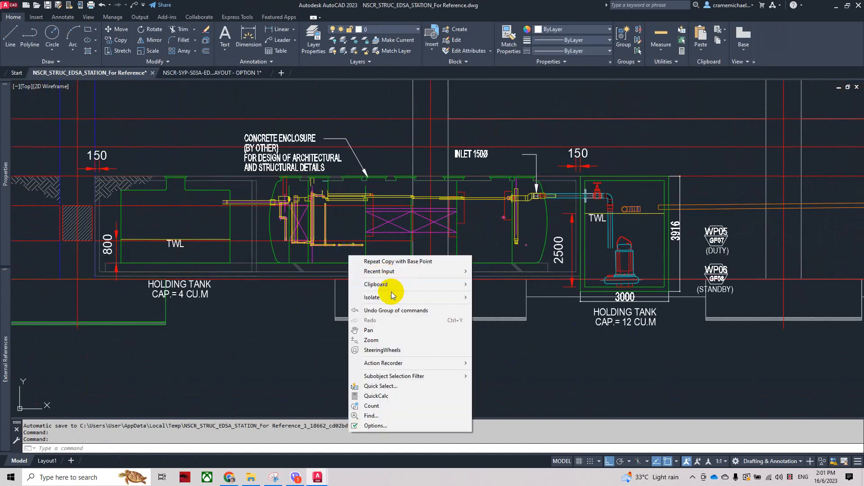
pyautogui.moveTo(388, 284)
pyautogui.click(507, 313)
pyautogui.scroll(-5, 507, 313)
pyautogui.scroll(4, 282, 195)
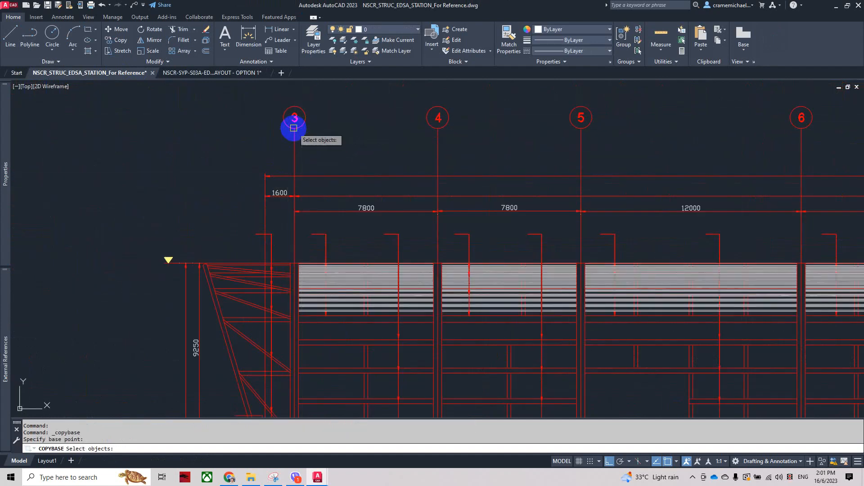
# Step: Copy the STP-1 tank, both holding tanks, pumps and connecting piping with their notes to the clipboard
pyautogui.scroll(-4, 395, 260)
pyautogui.scroll(6, 428, 247)
pyautogui.moveTo(517, 257); pyautogui.dragTo(312, 271, button='middle')
pyautogui.click(486, 206)
pyautogui.click(398, 254)
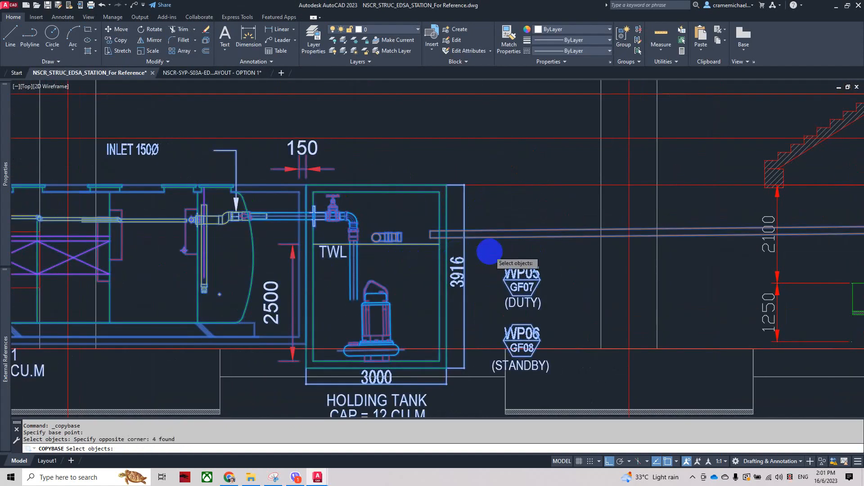
pyautogui.scroll(-5, 489, 252)
pyautogui.keyDown('shift'); pyautogui.rightClick(386, 232); pyautogui.keyUp('shift')
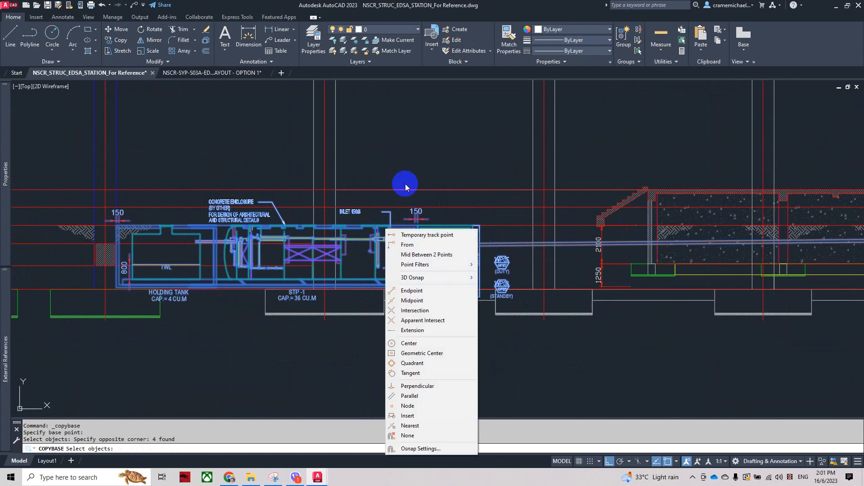
pyautogui.click(408, 170)
pyautogui.press('Return')
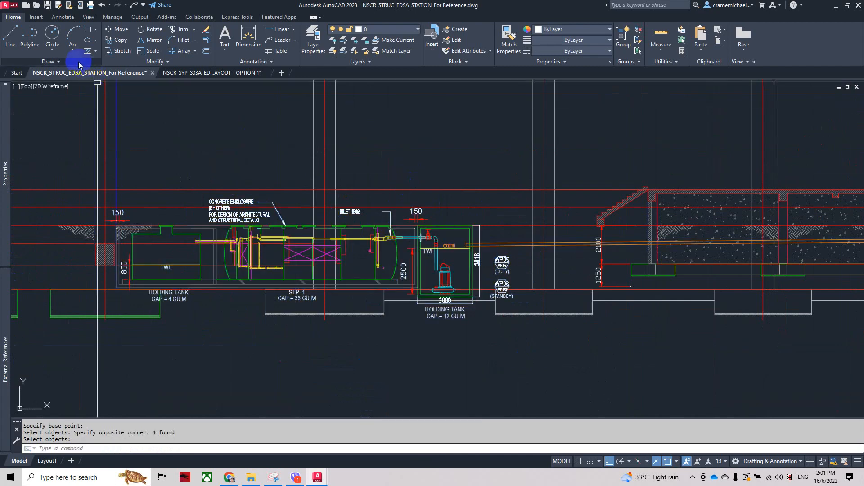
# Step: Paste the copied tank and piping objects as a block into the sanitary layout drawing at grid bubble 3
pyautogui.click(189, 74)
pyautogui.scroll(3, 182, 198)
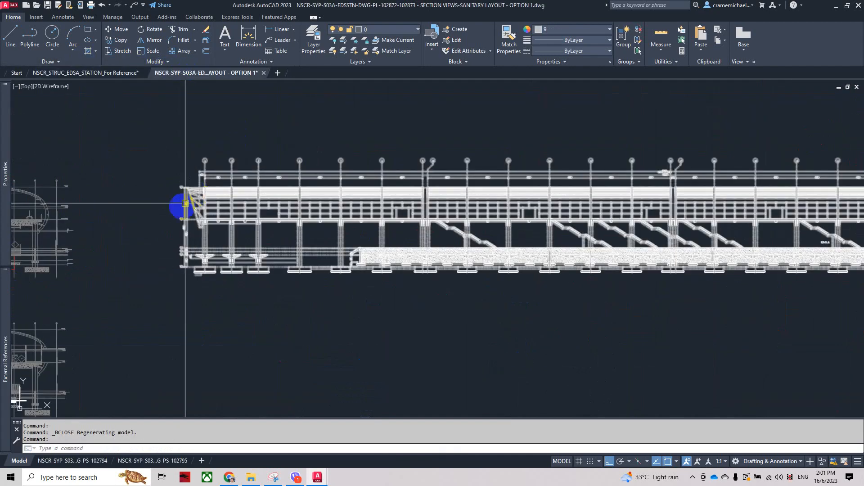
pyautogui.rightClick(190, 124)
pyautogui.moveTo(218, 156)
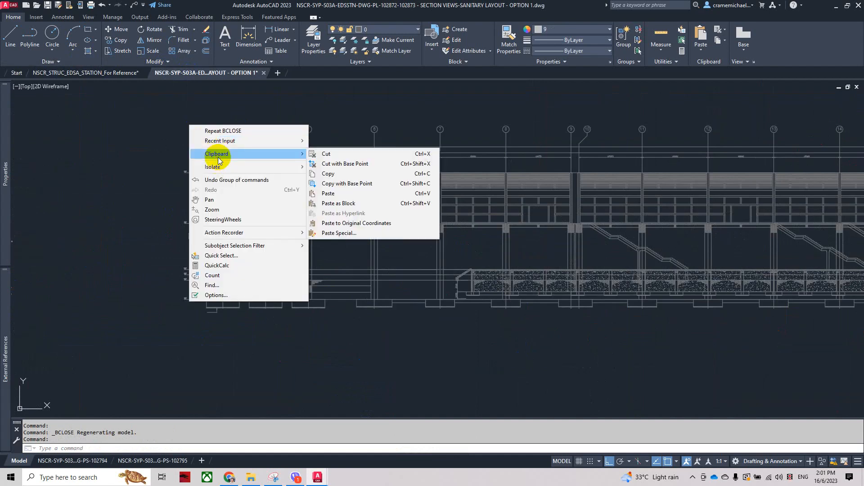
pyautogui.click(335, 204)
pyautogui.scroll(3, 216, 139)
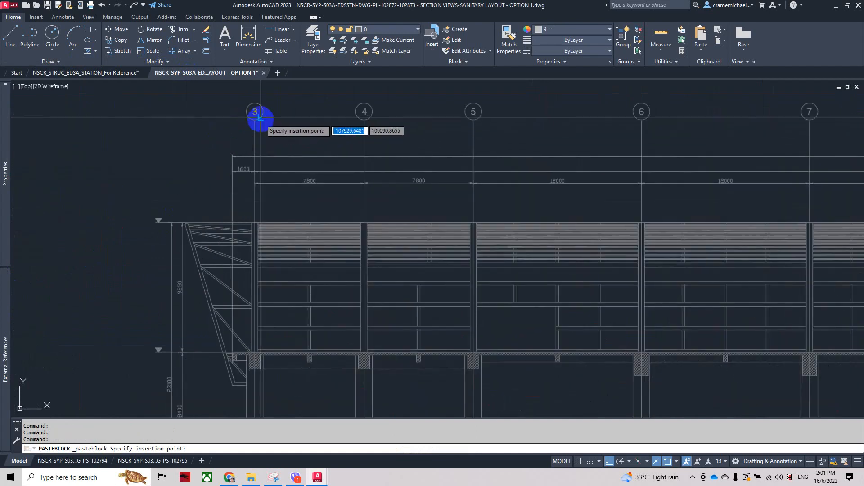
pyautogui.scroll(-4, 254, 123)
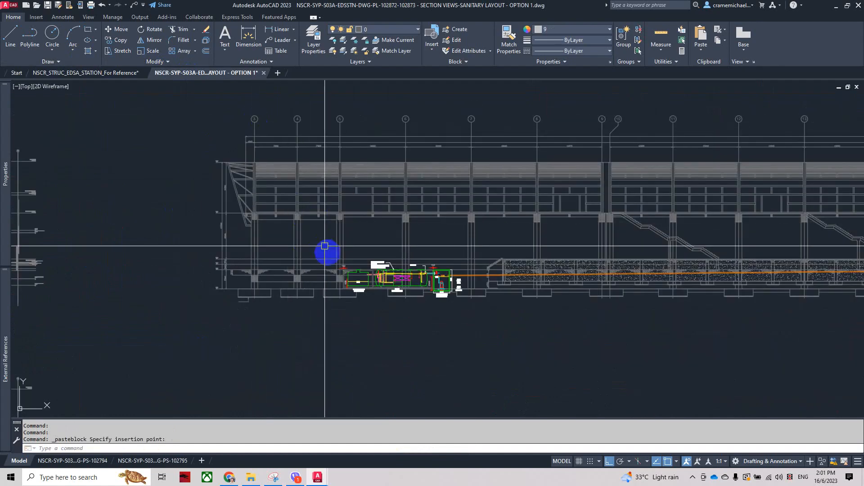
pyautogui.press('Escape')
# Step: Check how the pasted STP-1, holding tanks and sanitary piping sit on the longitudinal section
pyautogui.scroll(5, 363, 299)
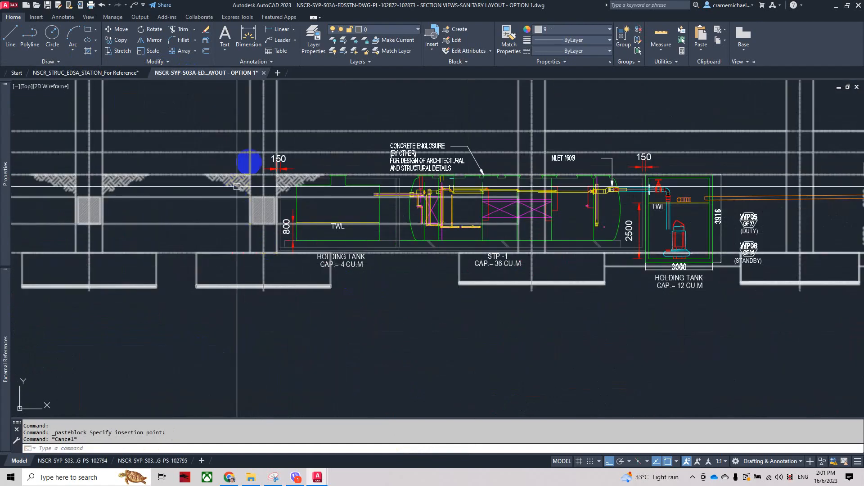
pyautogui.scroll(-4, 315, 288)
pyautogui.moveTo(509, 302); pyautogui.dragTo(376, 280, button='middle')
pyautogui.moveTo(479, 246); pyautogui.dragTo(197, 261, button='middle')
pyautogui.moveTo(501, 287); pyautogui.dragTo(225, 297, button='middle')
pyautogui.scroll(-6, 324, 293)
pyautogui.click(220, 256)
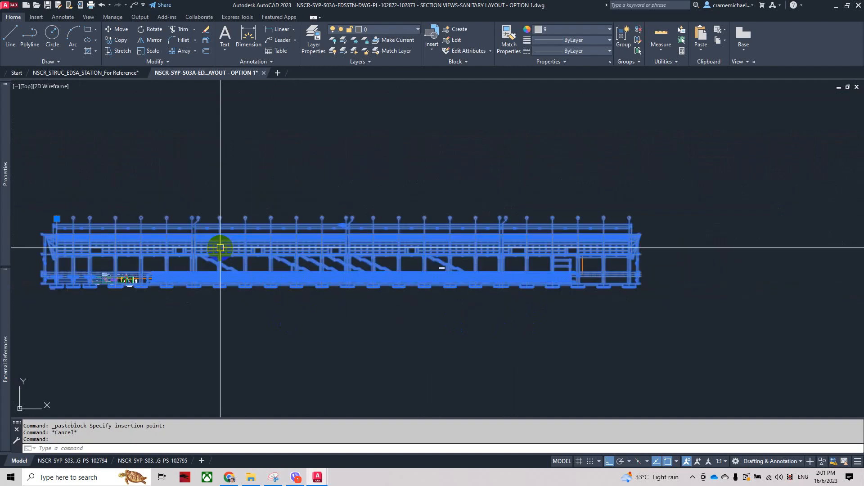
pyautogui.click(380, 29)
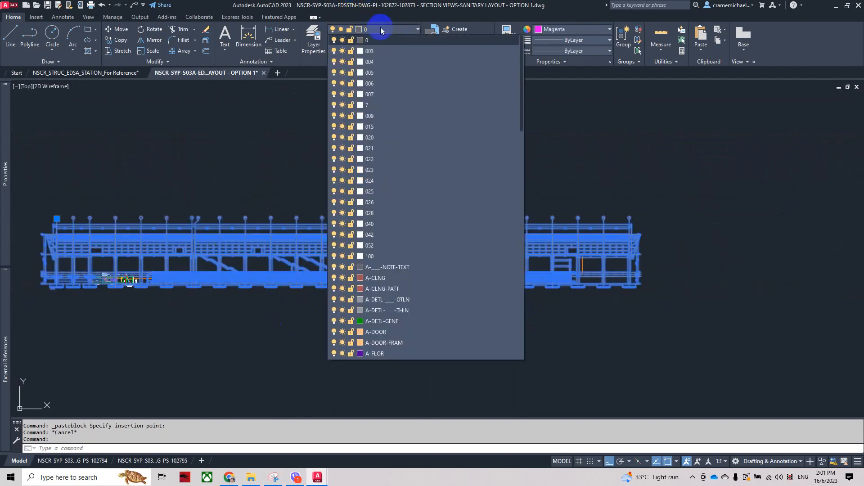
pyautogui.scroll(-15, 422, 291)
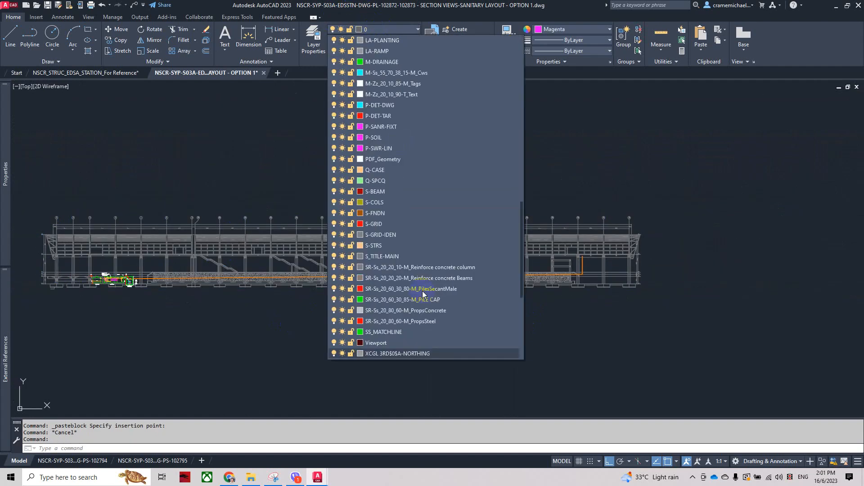
pyautogui.scroll(-3, 423, 293)
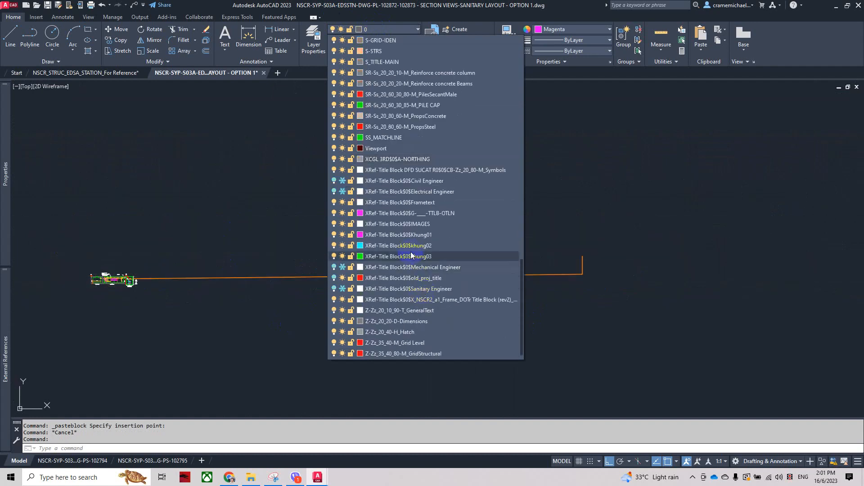
pyautogui.scroll(-1, 401, 276)
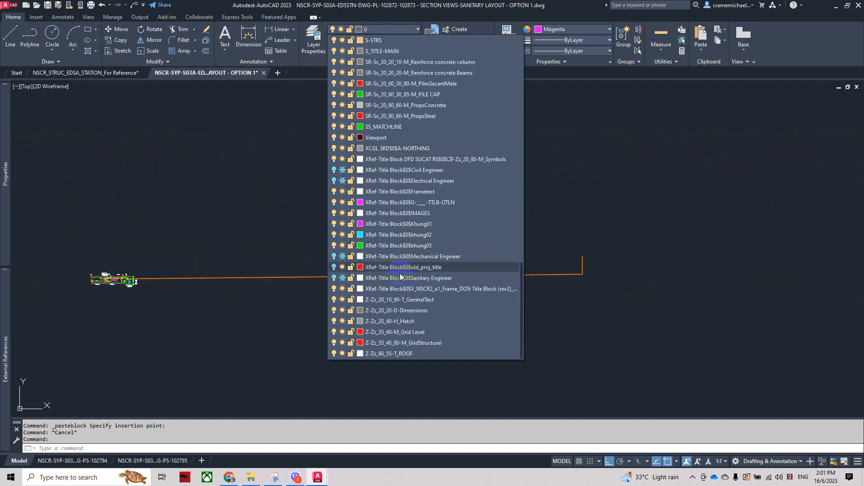
pyautogui.scroll(1, 399, 175)
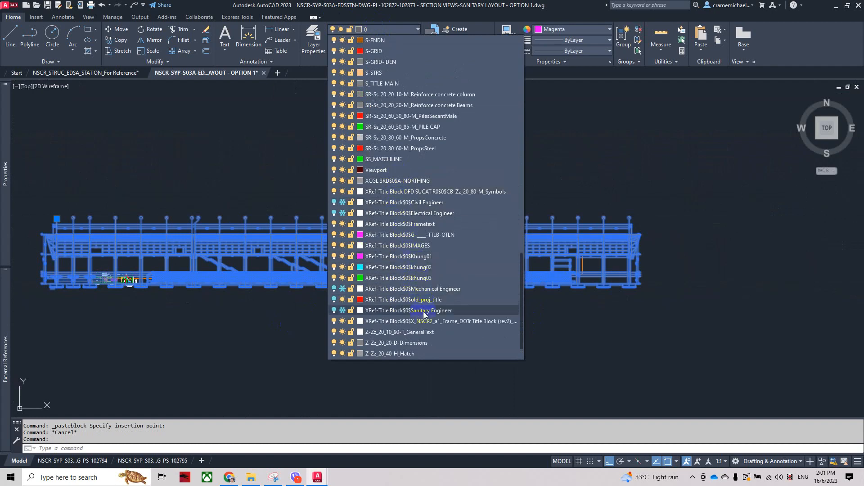
pyautogui.scroll(-1, 426, 324)
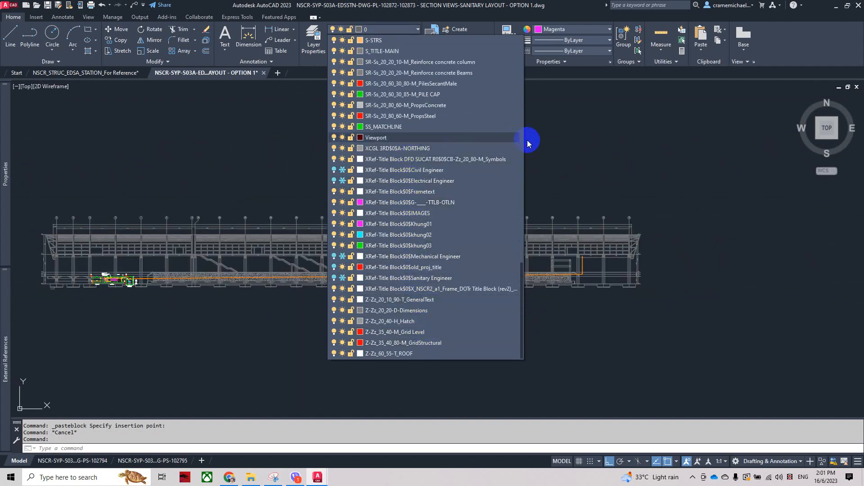
pyautogui.click(584, 104)
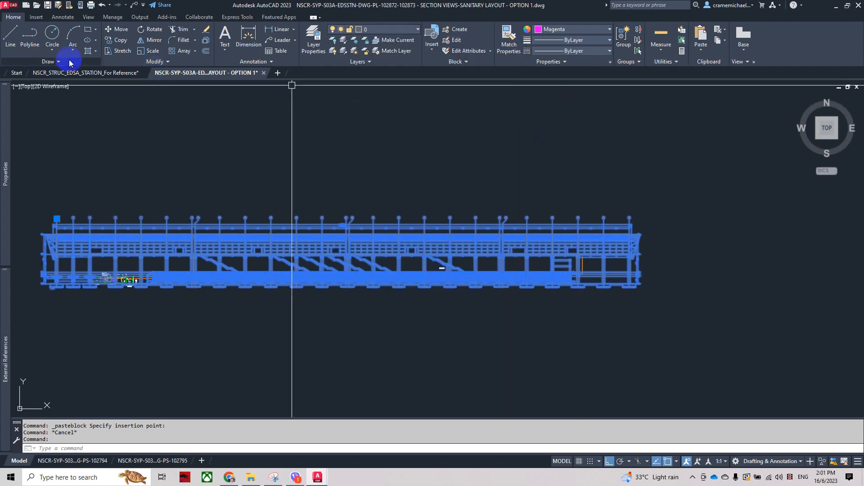
pyautogui.press('Escape')
# Step: Move the longitudinal structural section block onto layer S-STRS
pyautogui.moveTo(176, 224); pyautogui.dragTo(286, 239, button='middle')
pyautogui.click(286, 245)
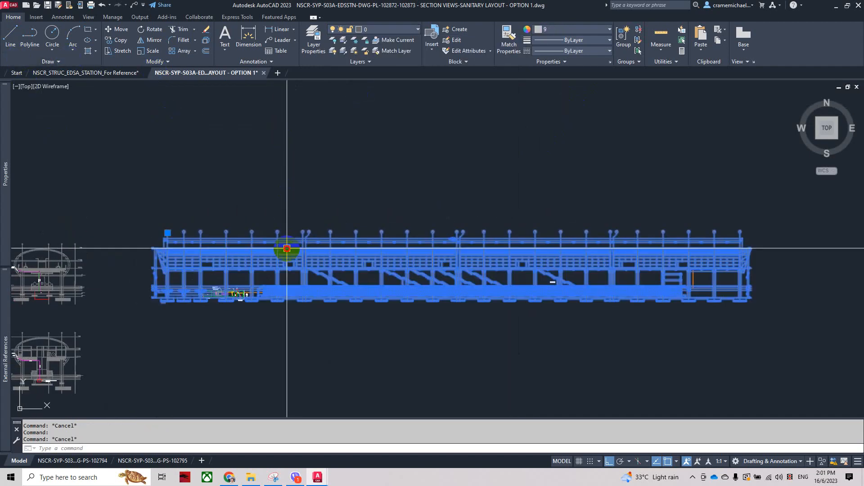
pyautogui.click(417, 31)
pyautogui.scroll(-12, 434, 265)
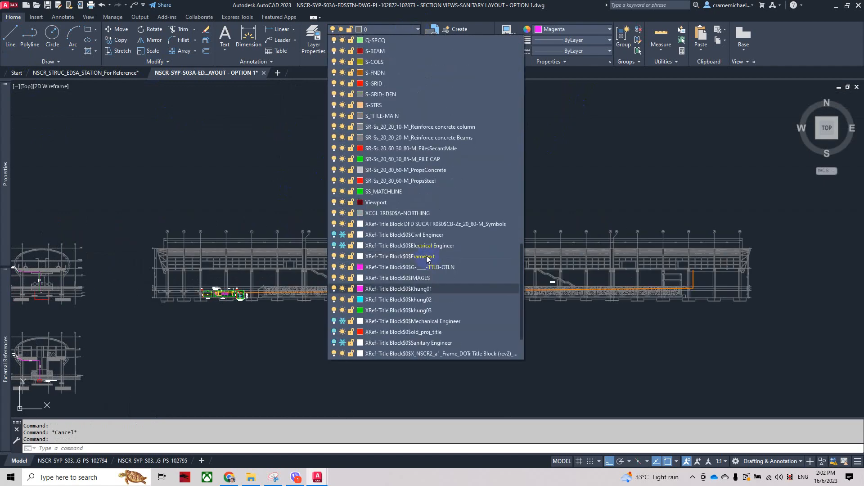
pyautogui.click(369, 106)
pyautogui.click(369, 107)
# Step: Set layer S-STRS to color 8 and lock it, then clear the selection
pyautogui.click(388, 30)
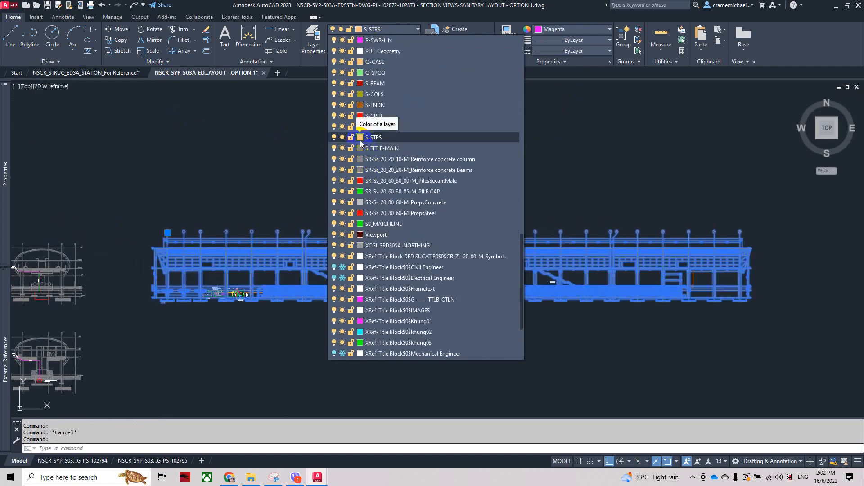
pyautogui.click(360, 140)
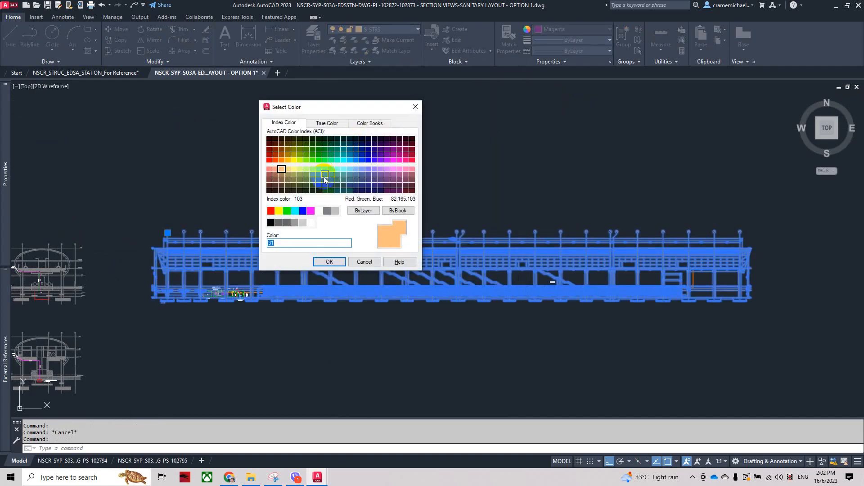
pyautogui.click(334, 261)
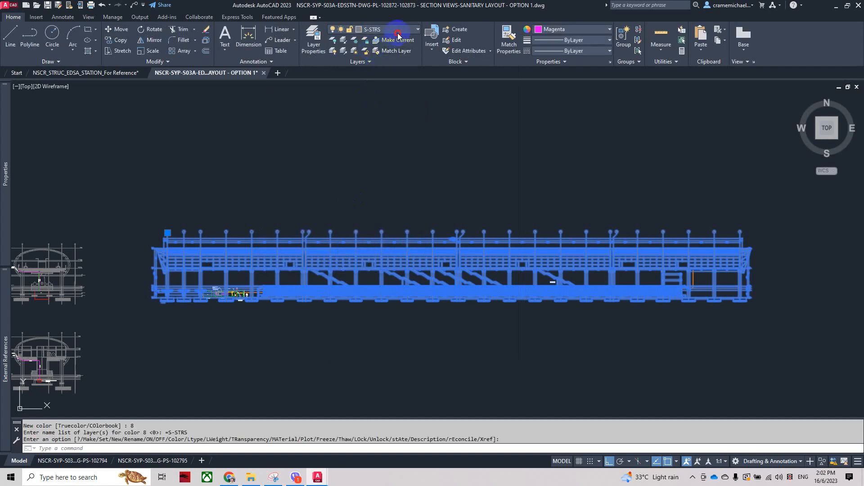
pyautogui.click(397, 34)
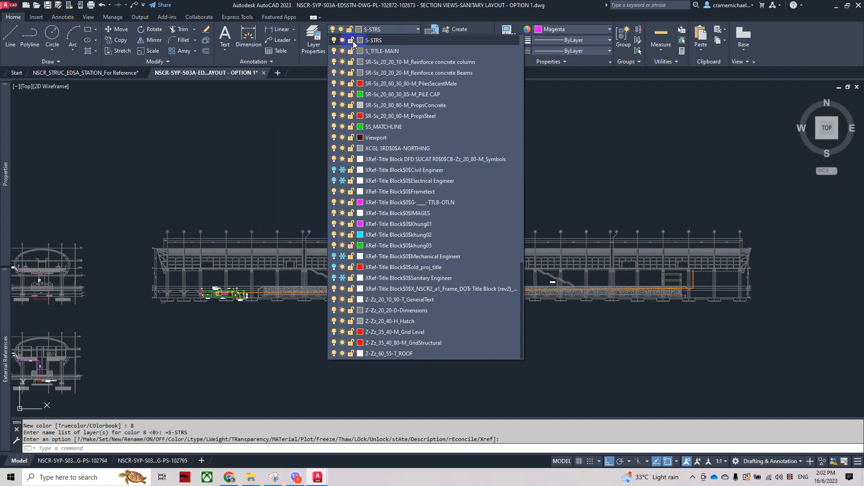
pyautogui.click(350, 40)
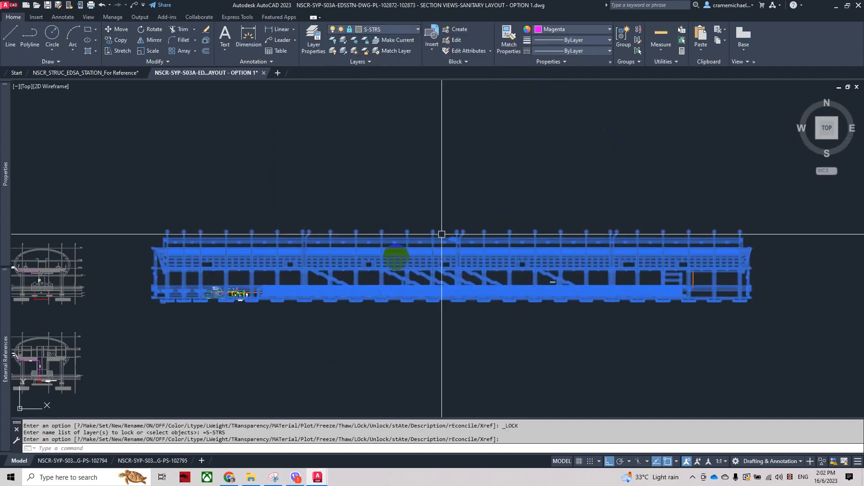
pyautogui.press('Escape')
pyautogui.press('Escape')
# Step: Try to erase the longitudinal section block to test the layer lock
pyautogui.scroll(3, 386, 286)
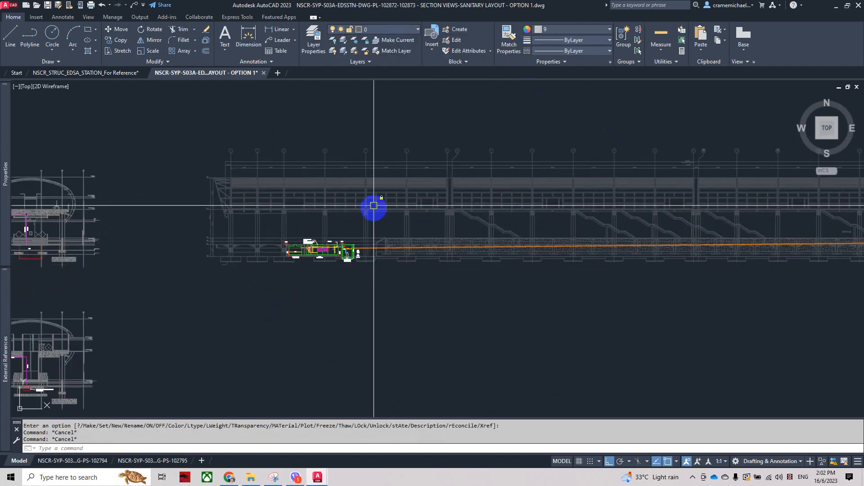
pyautogui.write('e')
pyautogui.press('Return')
# Step: Examine the tanks, pumps and sanitary pipe run over the locked structural section from end to end
pyautogui.scroll(4, 346, 278)
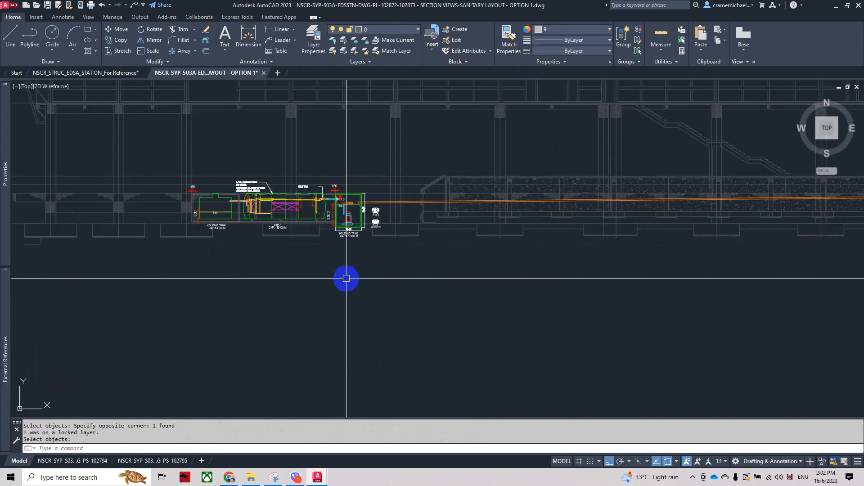
pyautogui.moveTo(320, 255); pyautogui.dragTo(298, 308, button='middle')
pyautogui.scroll(-4, 293, 247)
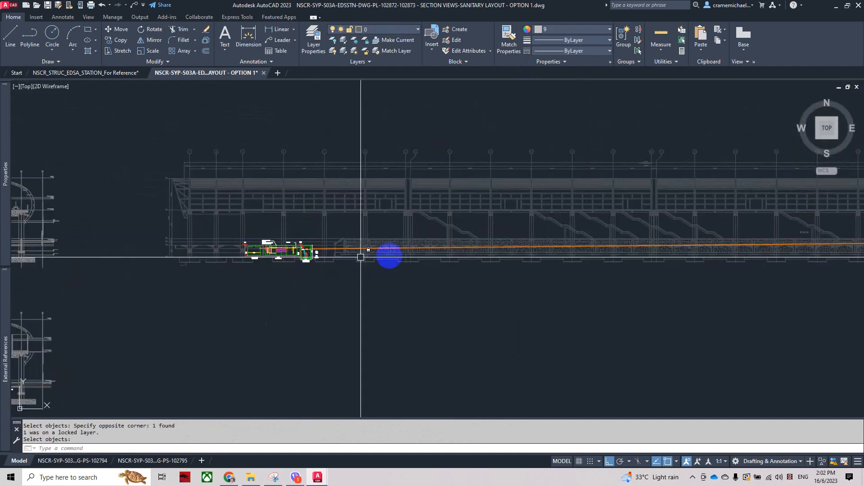
pyautogui.moveTo(539, 266); pyautogui.dragTo(361, 255, button='middle')
pyautogui.moveTo(641, 245); pyautogui.dragTo(406, 263, button='middle')
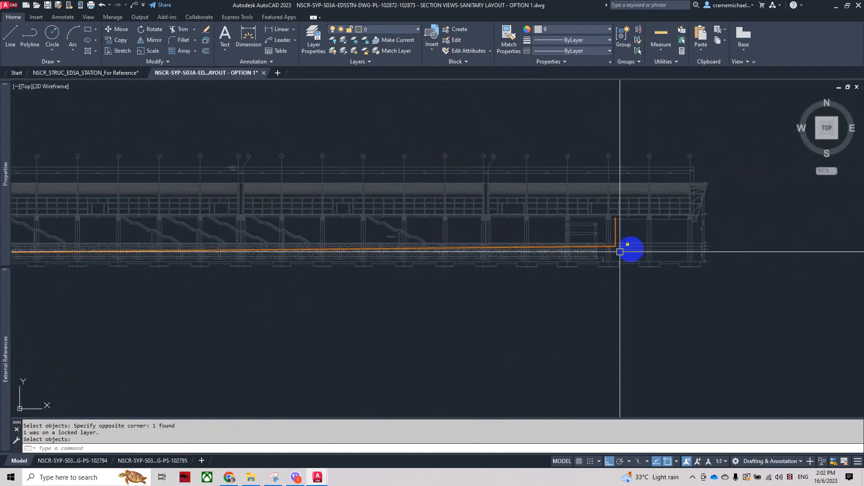
pyautogui.scroll(4, 630, 249)
pyautogui.scroll(-4, 499, 227)
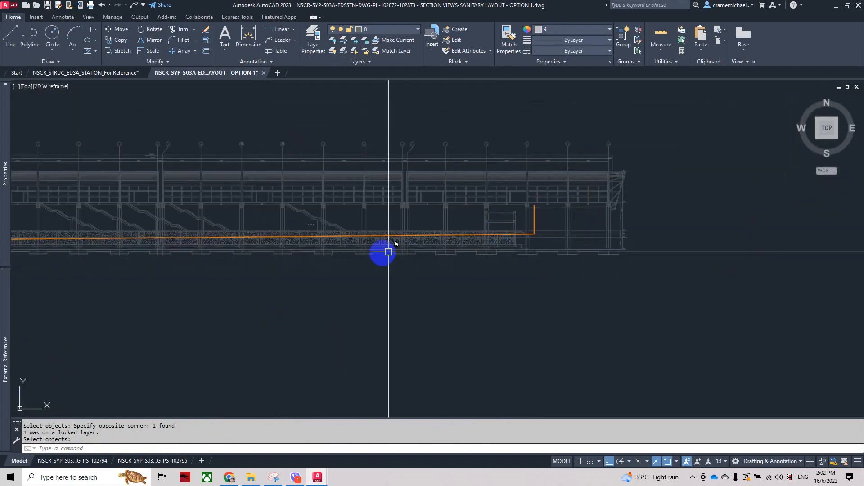
pyautogui.moveTo(388, 251); pyautogui.dragTo(614, 246, button='middle')
pyautogui.moveTo(330, 280); pyautogui.dragTo(535, 276, button='middle')
pyautogui.scroll(6, 210, 249)
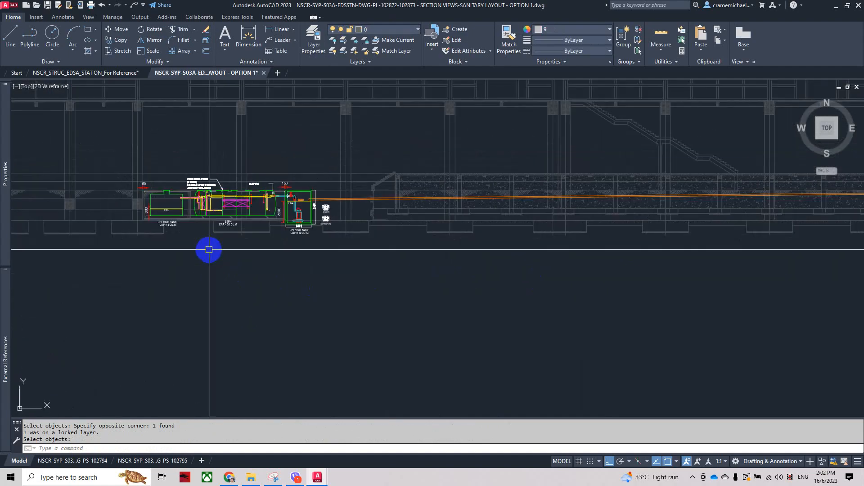
pyautogui.moveTo(380, 333); pyautogui.dragTo(439, 379, button='middle')
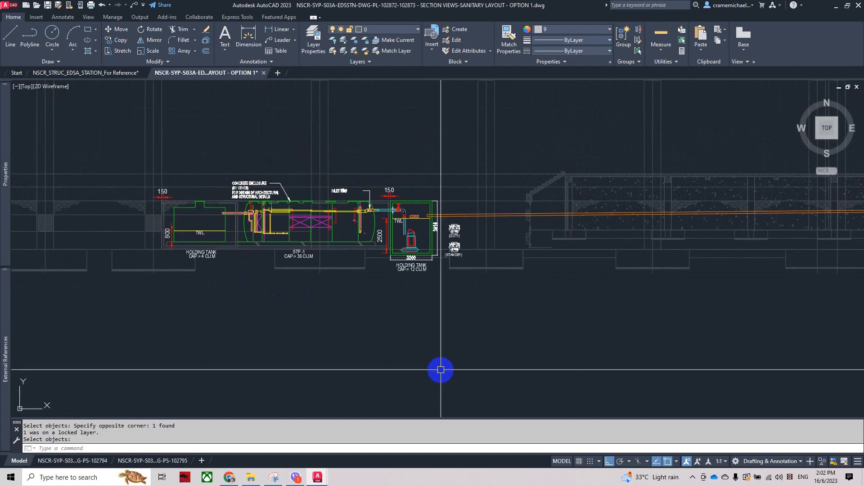
pyautogui.scroll(-5, 351, 300)
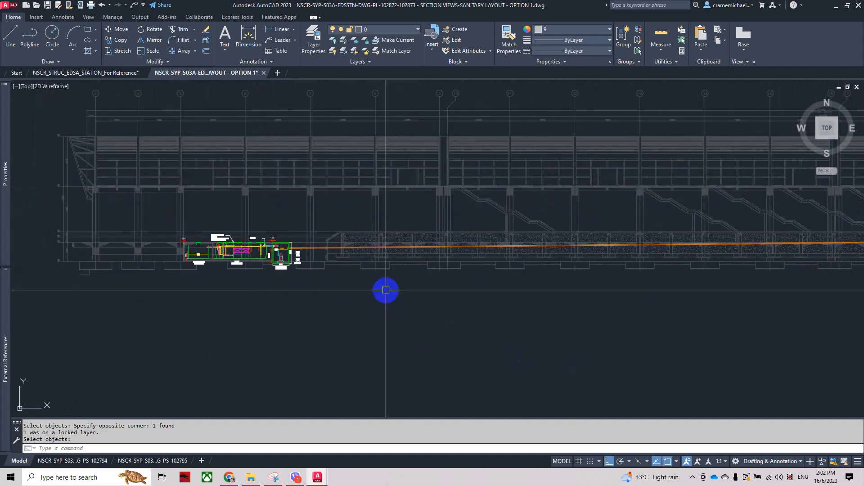
pyautogui.scroll(2, 309, 257)
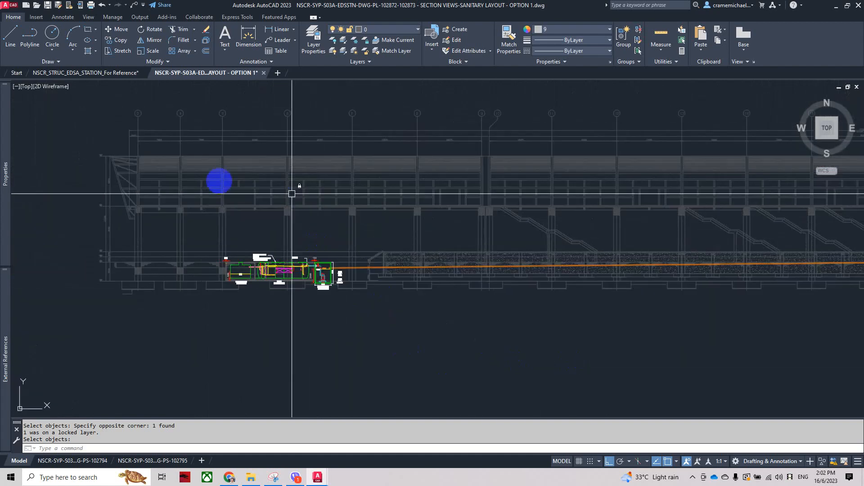
# Step: Compare the overlay with the longitudinal sections in the NSCR_STRUC_EDSA_STATION_For Reference drawing and return to the sanitary layout drawing
pyautogui.click(87, 74)
pyautogui.scroll(-3, 299, 174)
pyautogui.moveTo(299, 177)
pyautogui.mouseDown(button='middle')
pyautogui.moveTo(299, 257)
pyautogui.moveTo(241, 224)
pyautogui.mouseUp(button='middle')
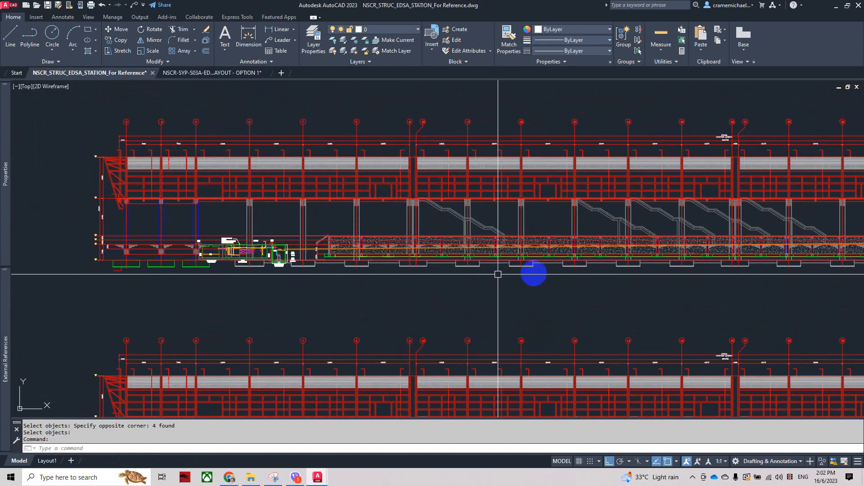
pyautogui.scroll(-4, 347, 259)
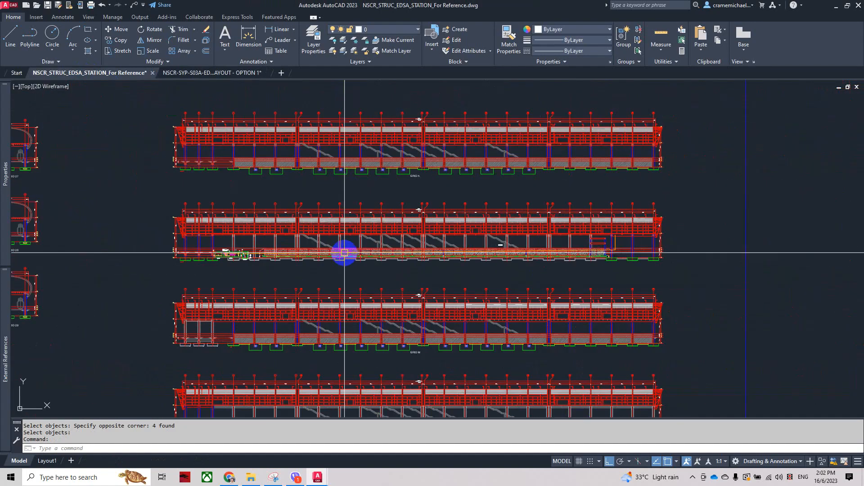
pyautogui.click(241, 73)
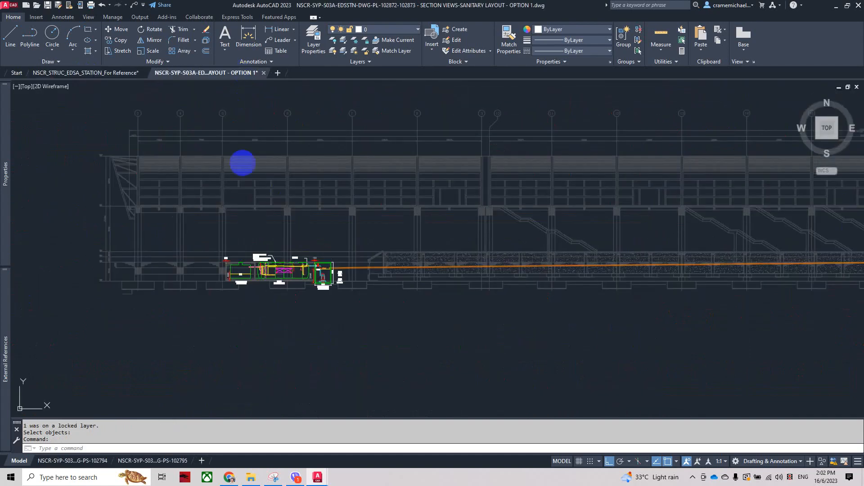
pyautogui.scroll(-2, 251, 208)
pyautogui.moveTo(489, 247); pyautogui.dragTo(320, 250, button='middle')
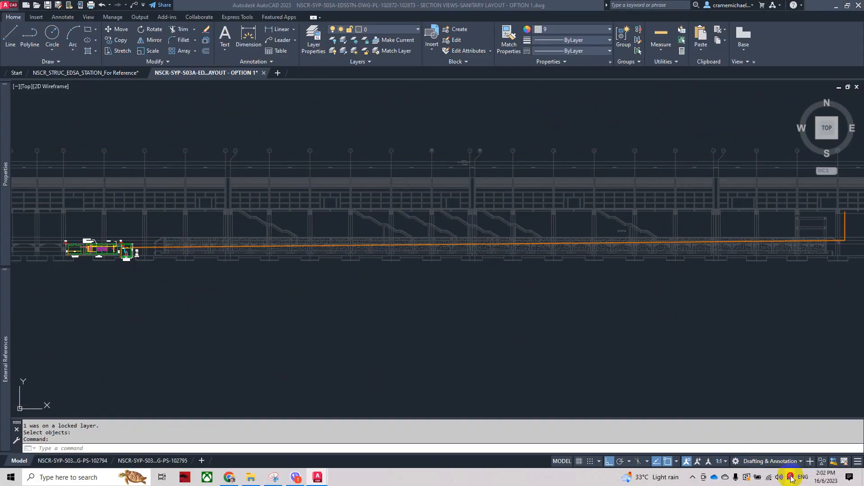